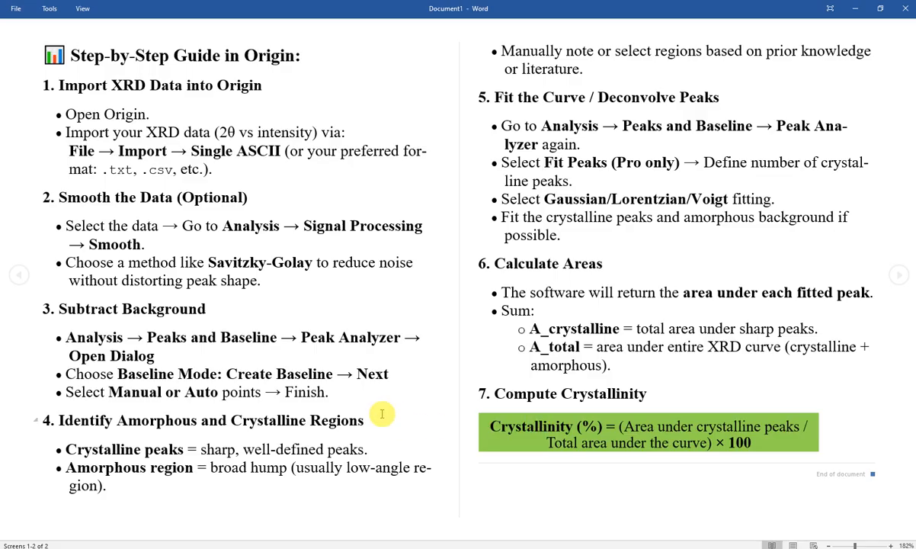
Switch to OriginPro, duplicate the Book1 workbook and place the copy directly below the original.
click(200, 547)
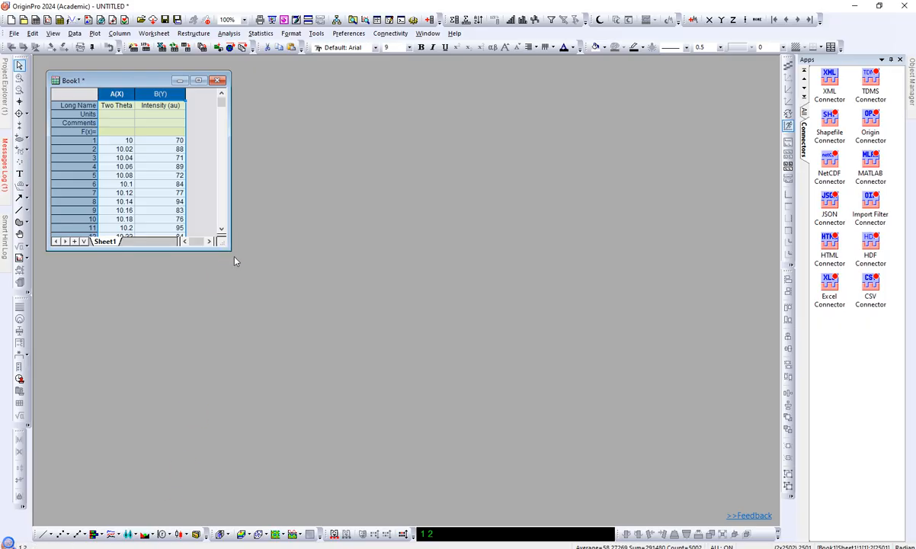
click(187, 180)
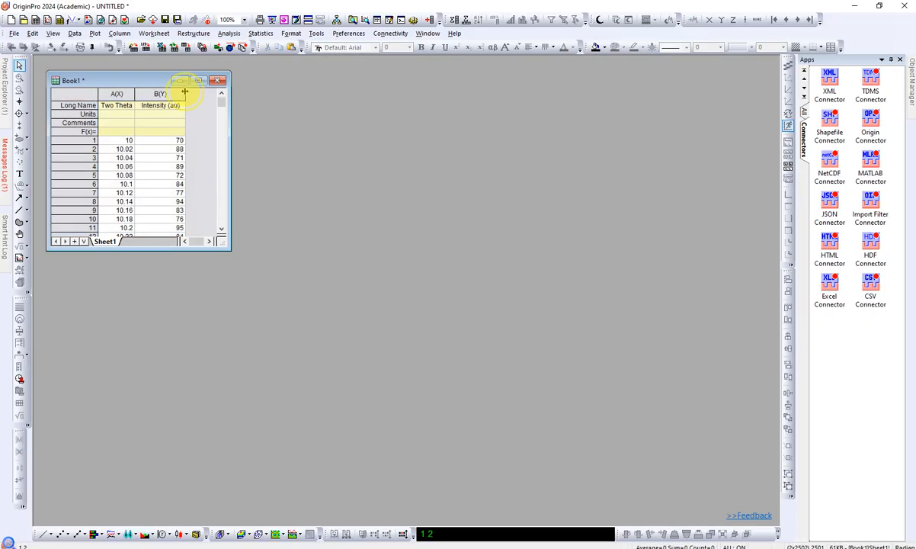
right_click(90, 81)
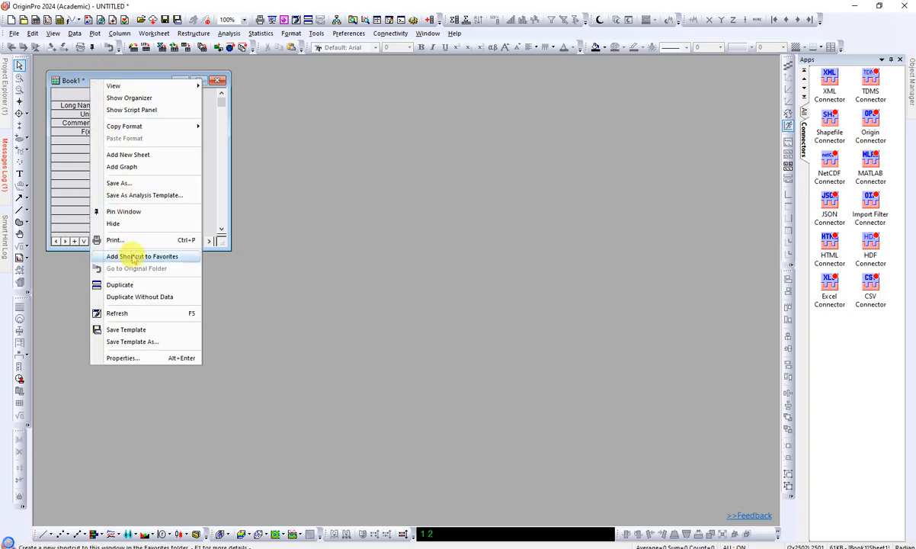
click(134, 286)
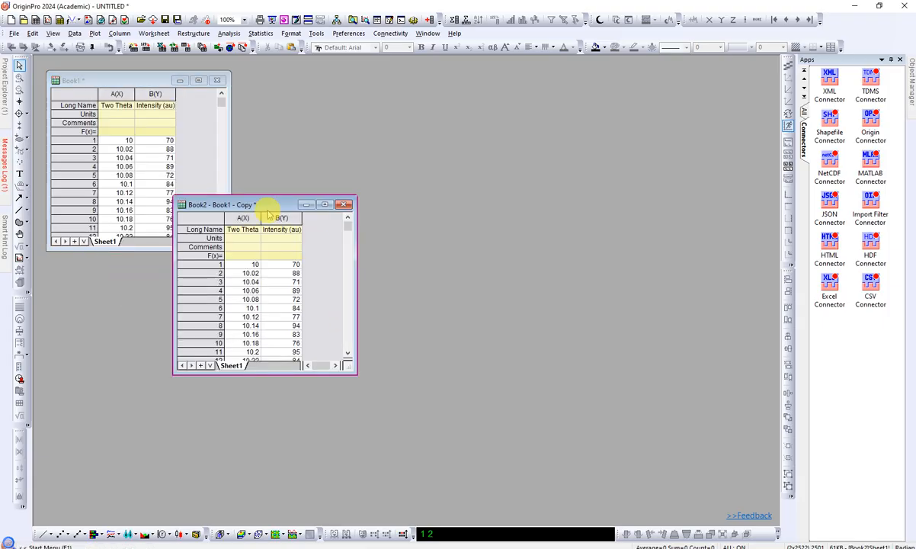
drag(259, 204, 137, 268)
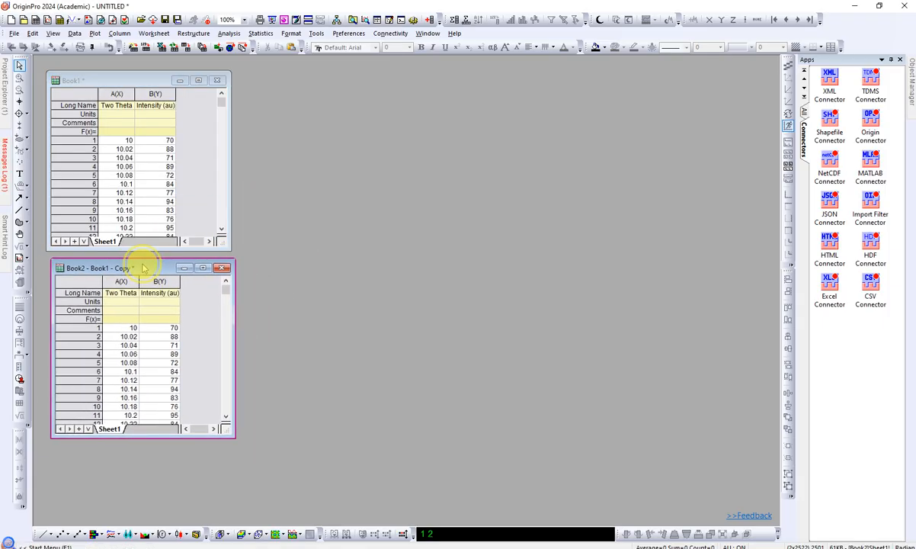
Plot Book1's Two Theta and Intensity columns as a line graph, then enlarge and reposition the graph window.
click(155, 94)
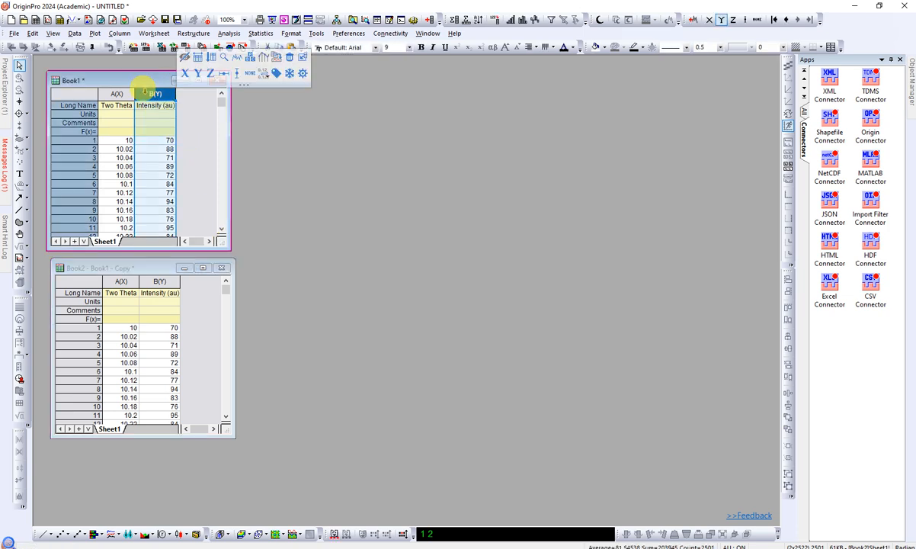
shift+click(116, 94)
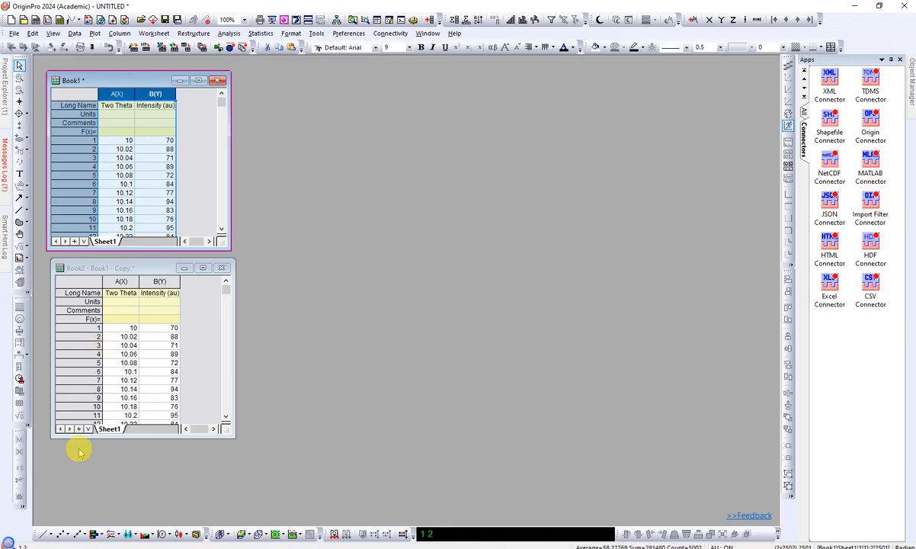
click(43, 533)
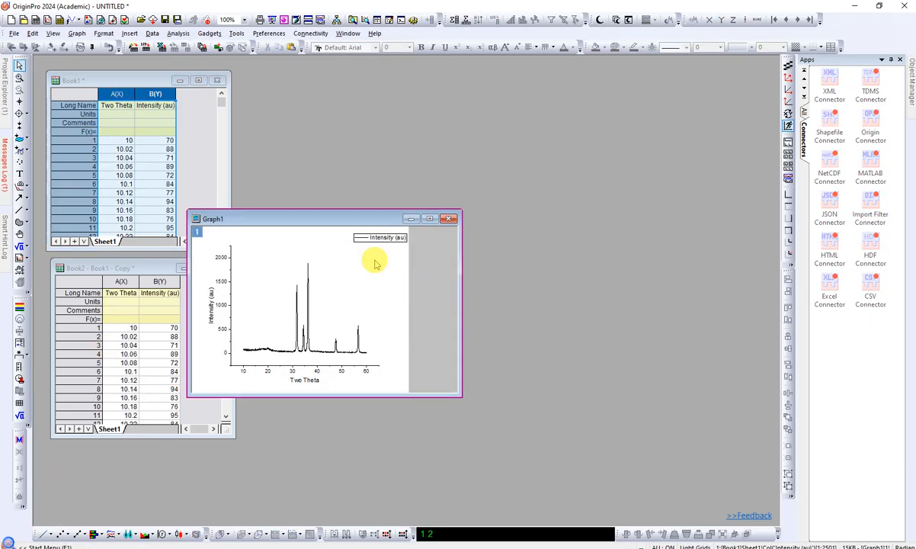
drag(344, 221, 319, 142)
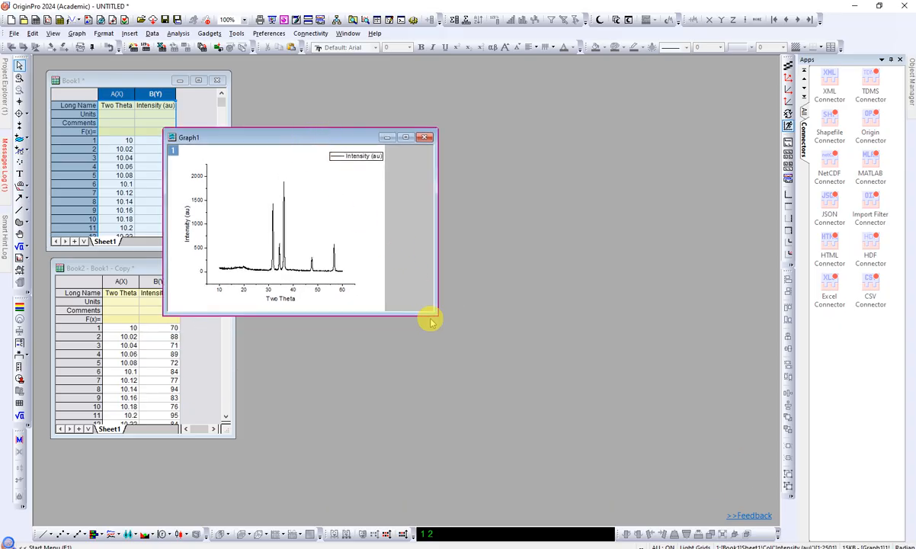
drag(432, 313, 483, 344)
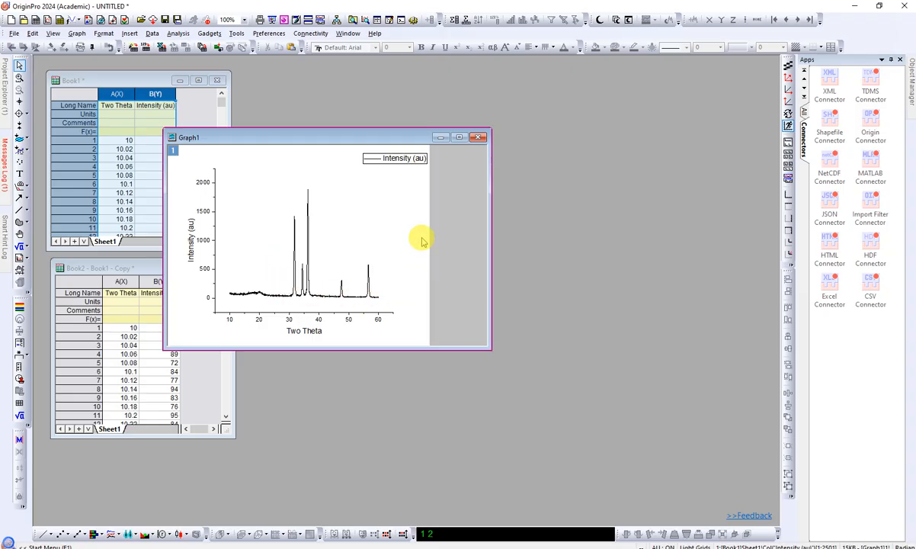
drag(485, 347, 559, 404)
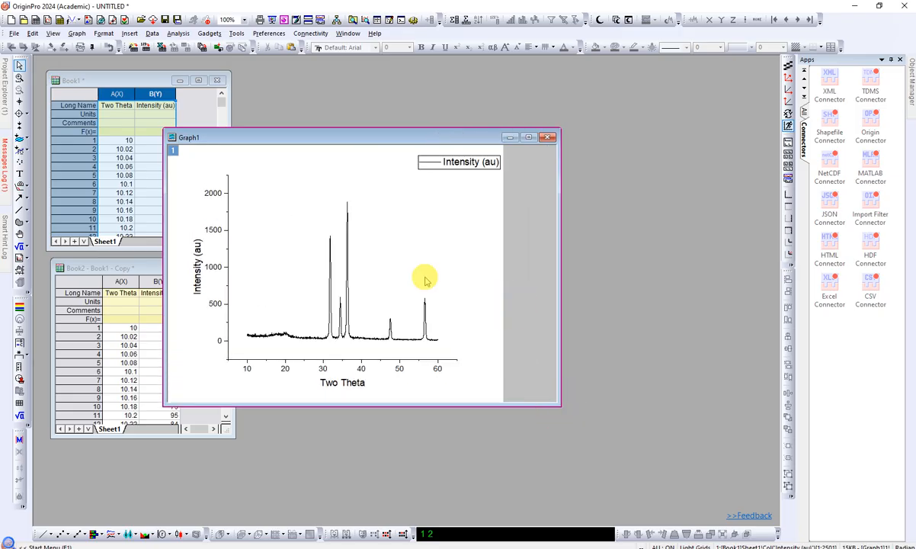
drag(302, 138, 342, 115)
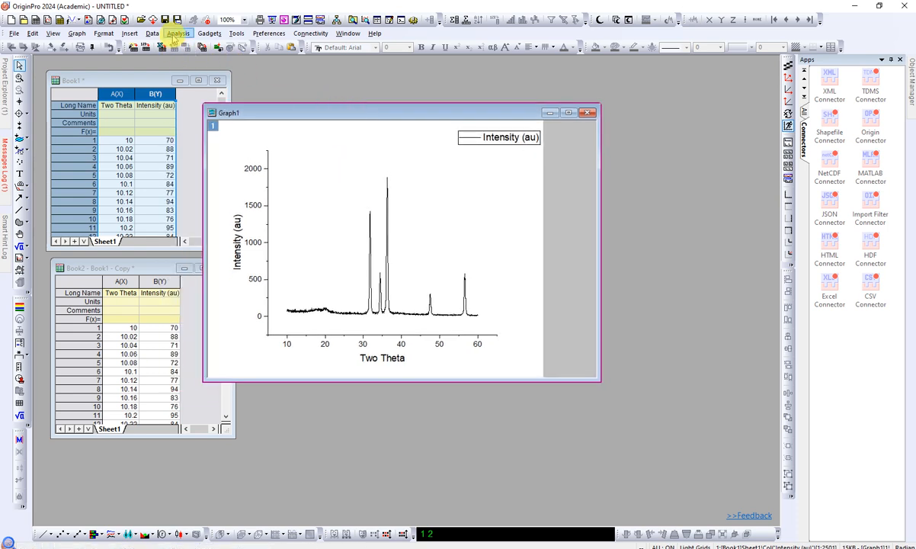
Open the Peak Analyzer dialog for the graph and proceed to Baseline Mode with the goal Integrate Peaks.
click(177, 35)
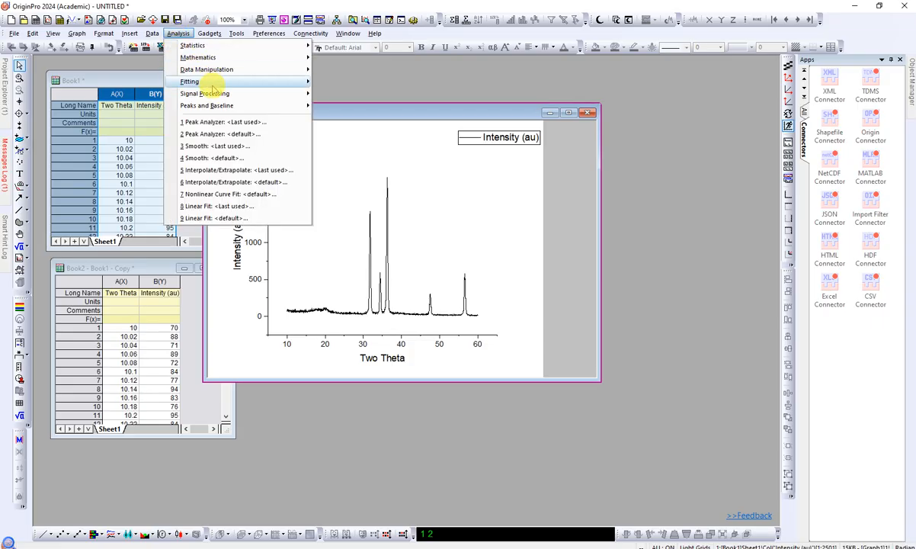
mouse_move(221, 108)
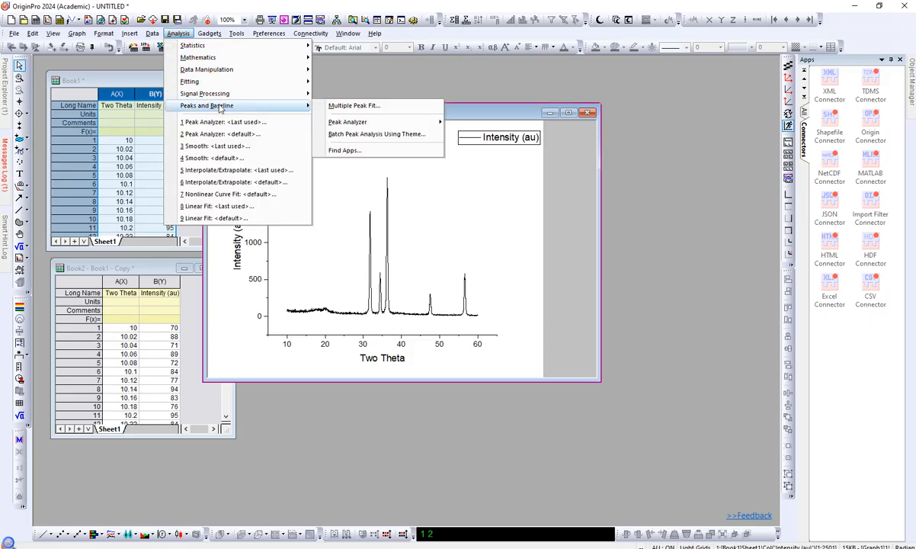
mouse_move(378, 128)
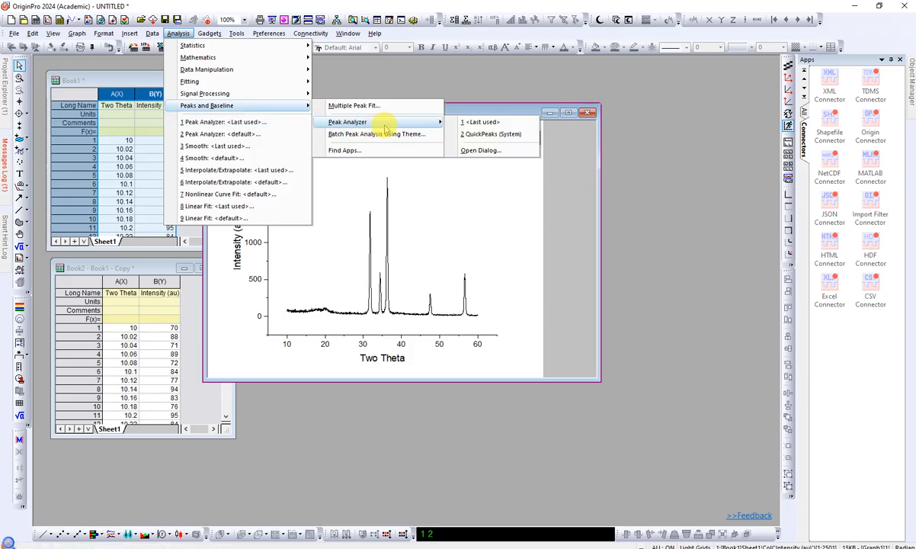
click(476, 150)
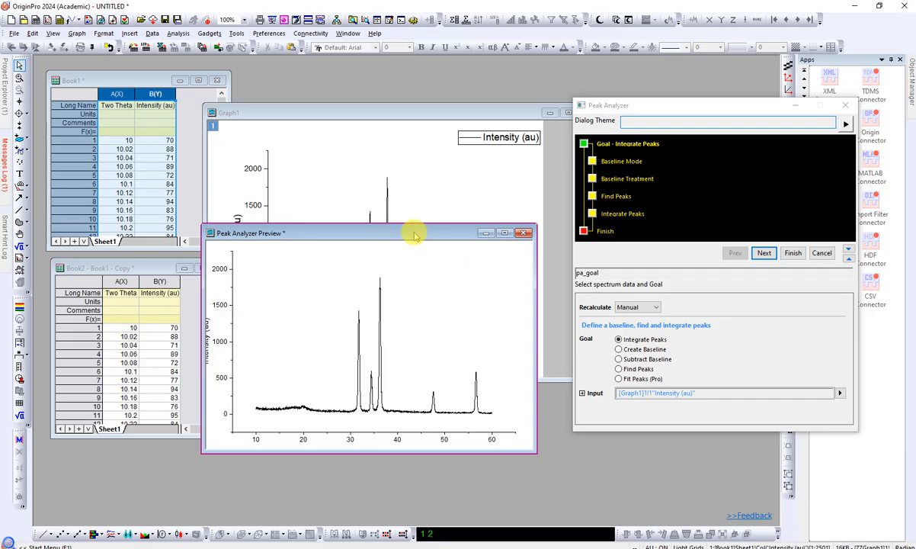
drag(402, 231, 419, 227)
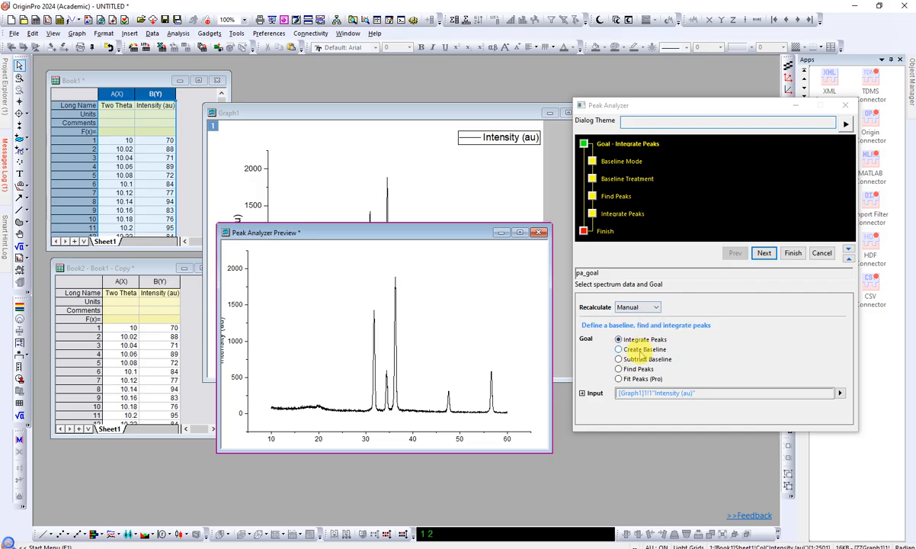
click(762, 256)
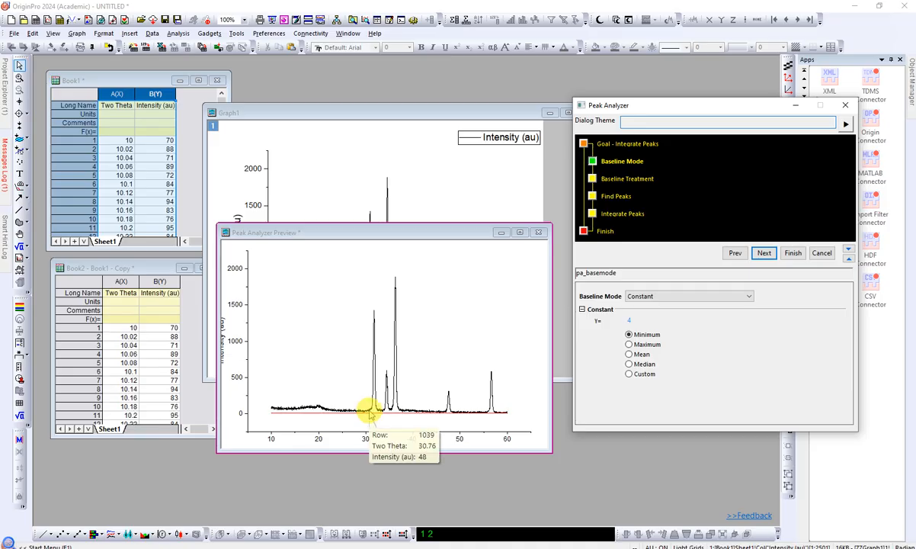
Set the baseline mode to User Defined, keep the 2nd Derivative (zeroes) method and proceed to Create Baseline.
click(673, 297)
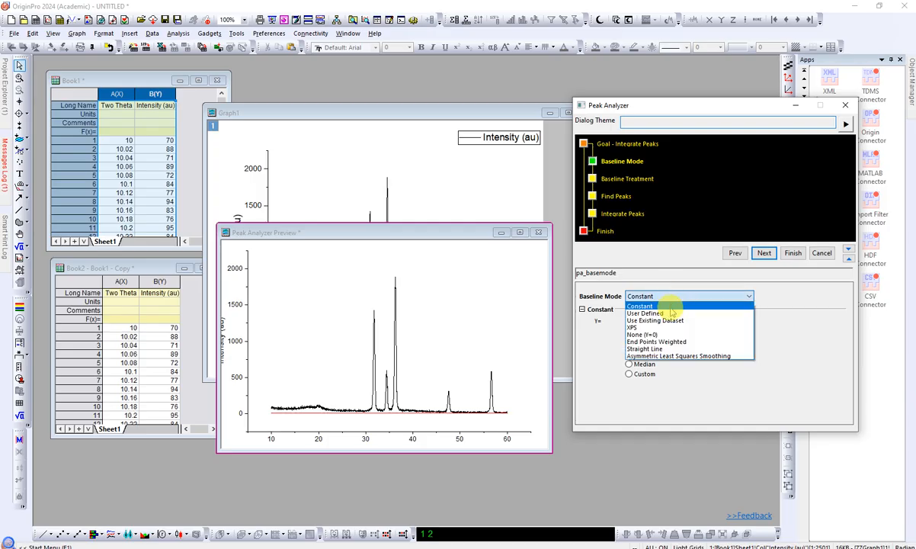
click(671, 313)
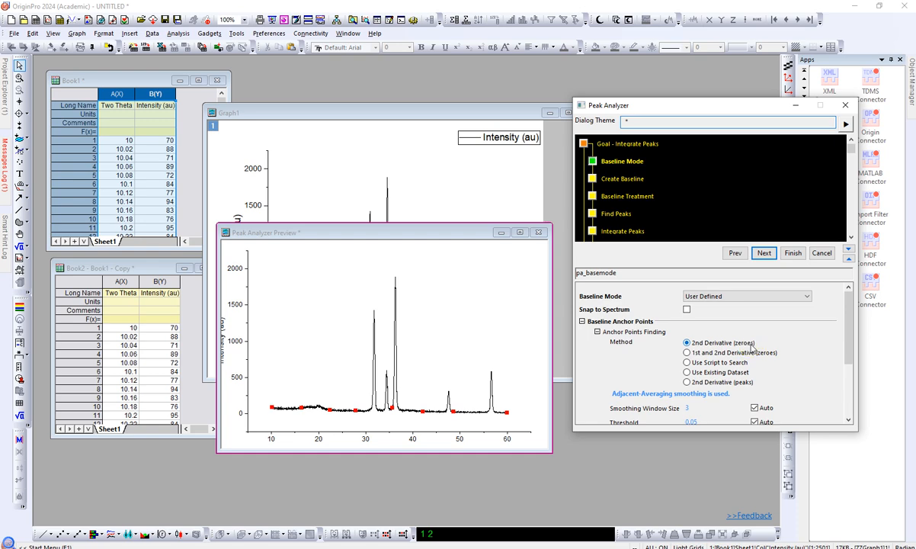
scroll(800, 353, down, 1)
scroll(807, 356, up, 1)
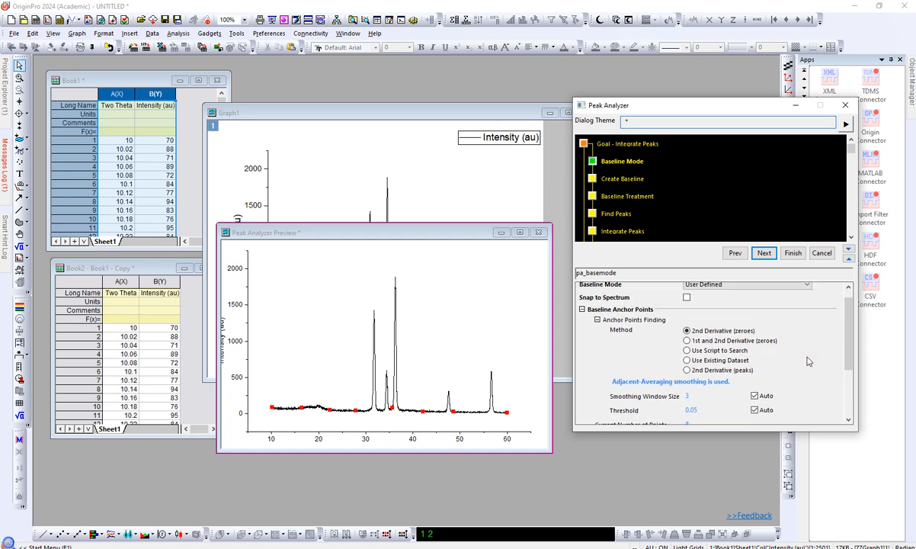
click(763, 255)
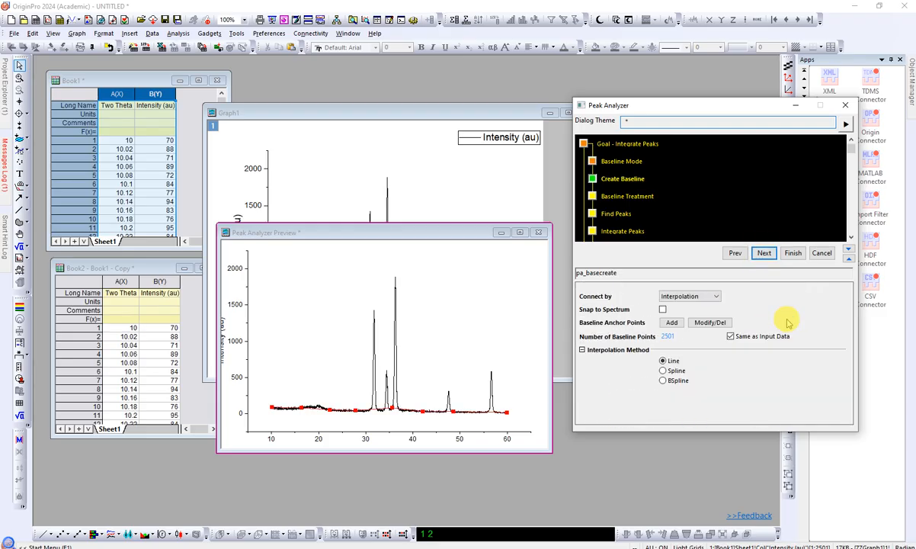
Move and enlarge the Peak Analyzer preview window and inspect the anchor points along the baseline.
drag(447, 233, 339, 122)
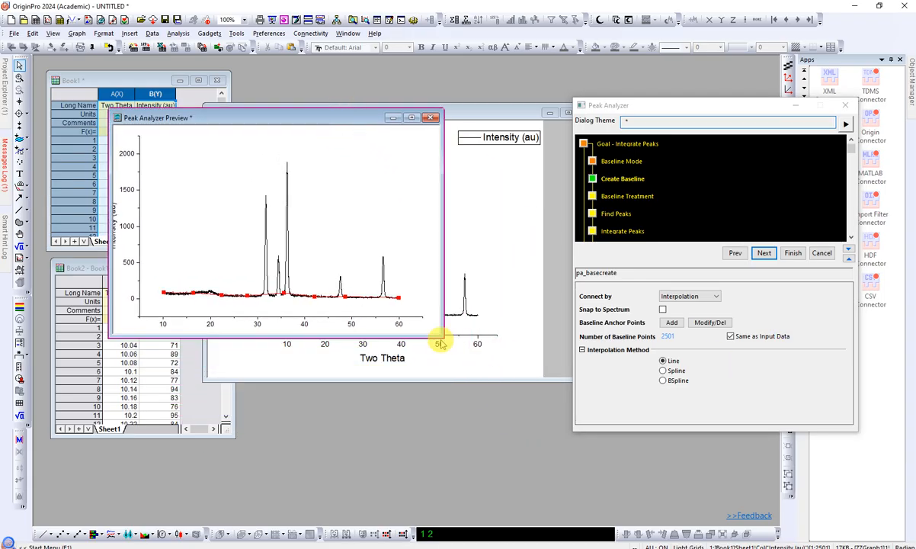
drag(439, 333, 563, 429)
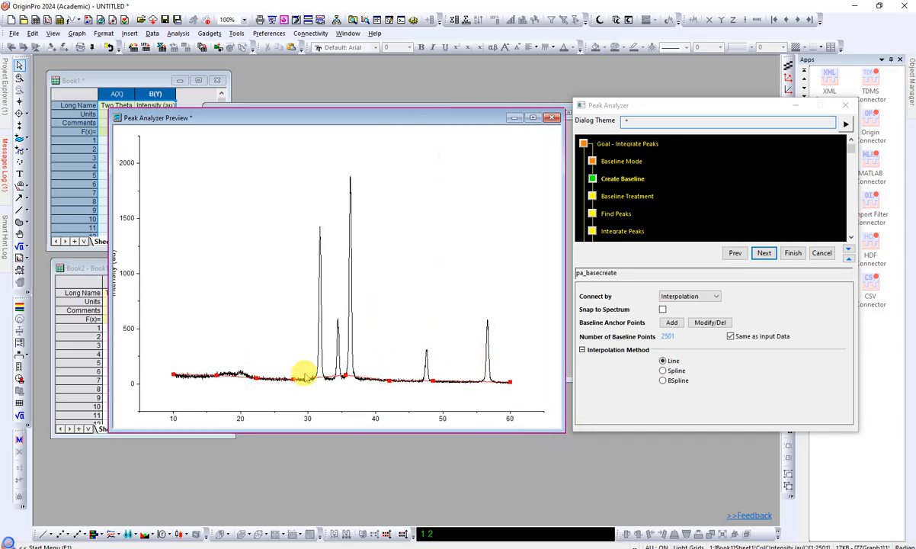
mouse_move(345, 379)
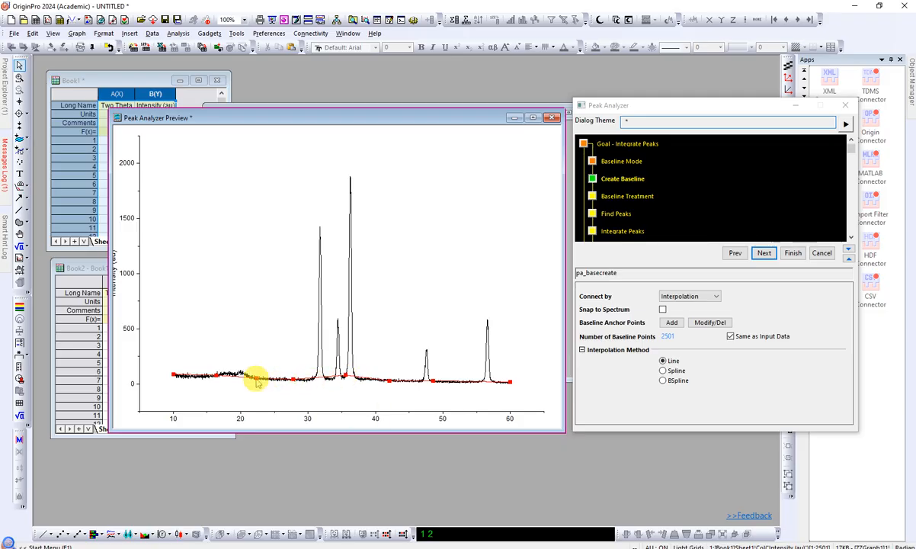
mouse_move(256, 381)
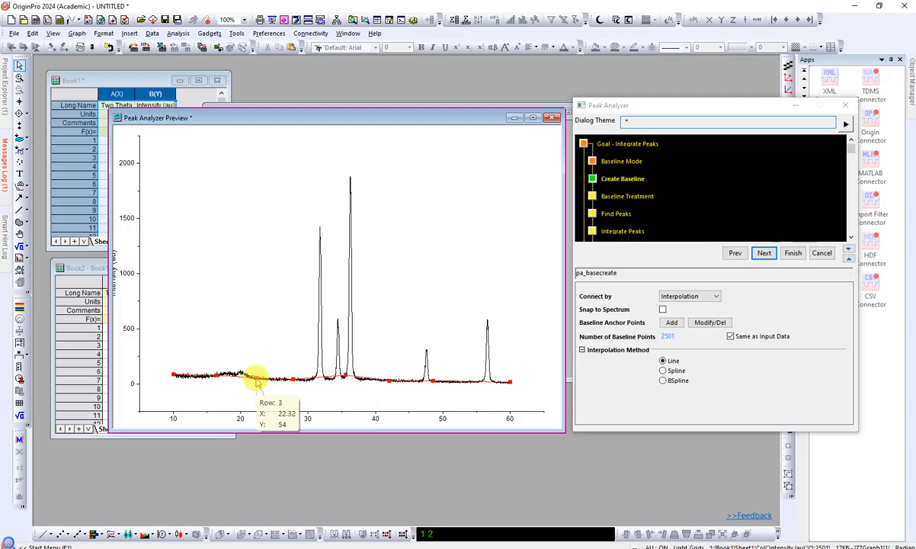
Start adding baseline anchor points and place five just under the curve at two theta about 12.5, 15, 19, 21 and 24.5.
click(673, 323)
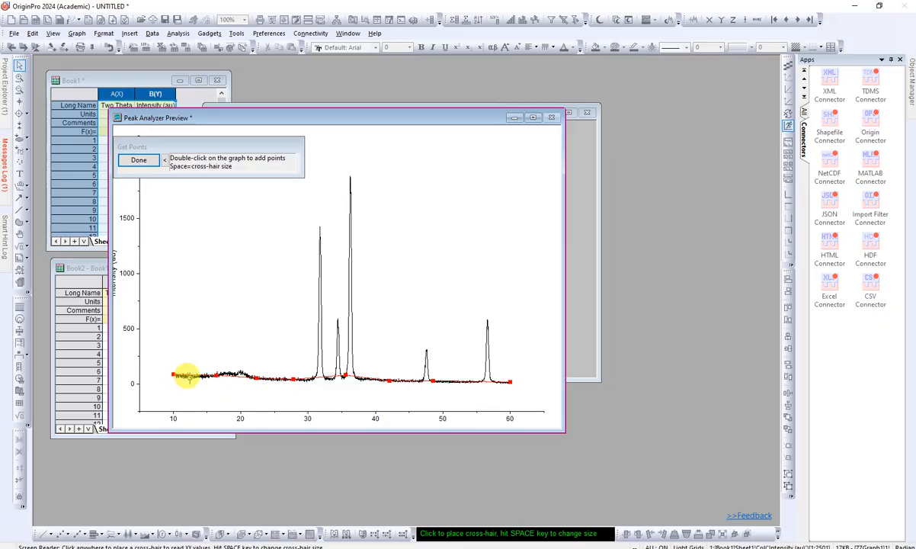
double_click(190, 377)
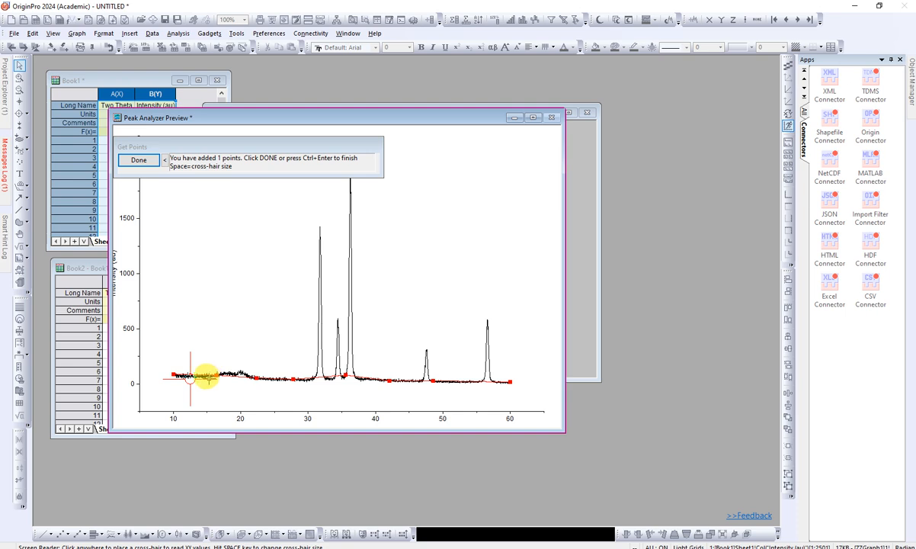
double_click(208, 377)
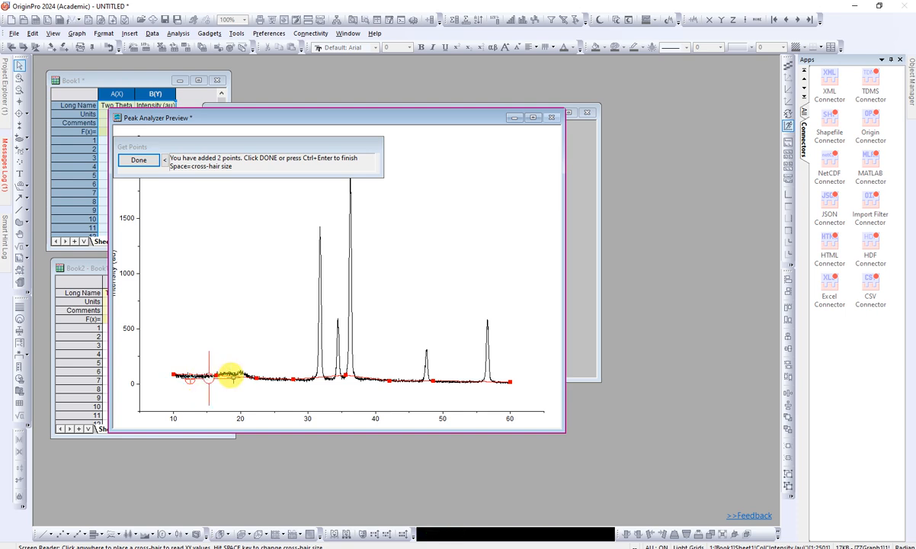
double_click(233, 375)
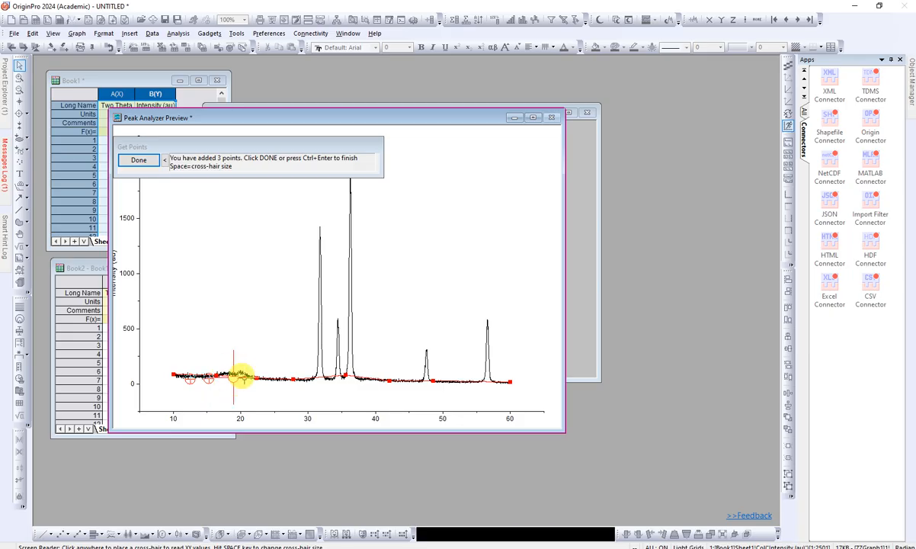
double_click(247, 377)
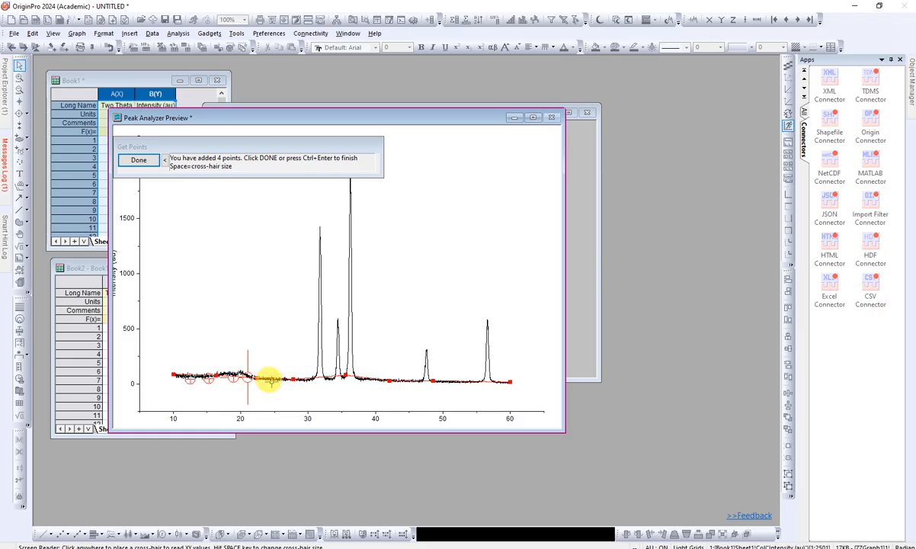
click(272, 379)
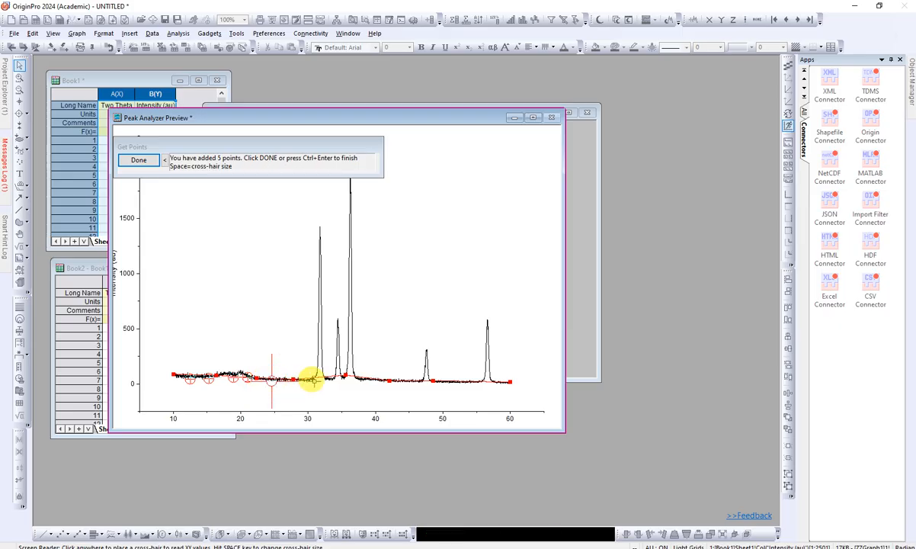
Add five anchor points at the feet of the three tallest peaks, at two theta about 31, 32, 34, 37 and 39.5.
click(315, 378)
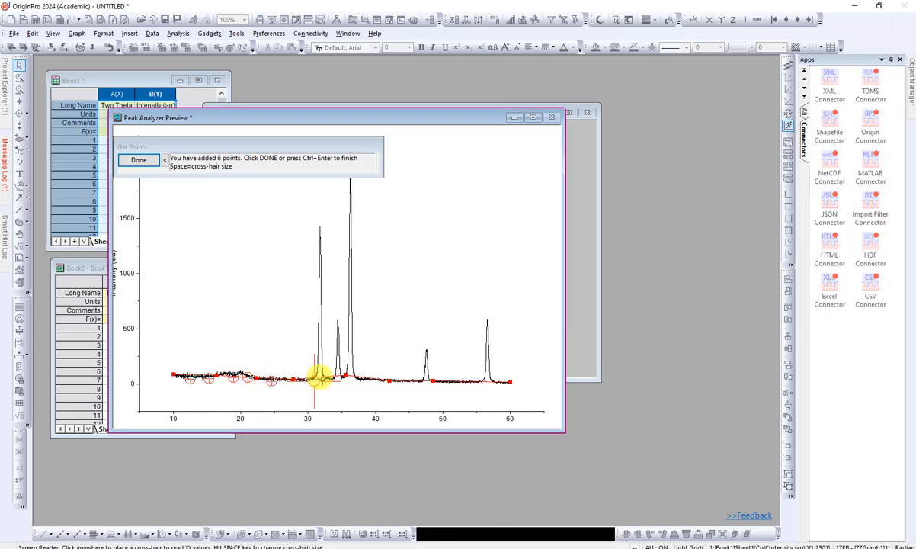
click(323, 378)
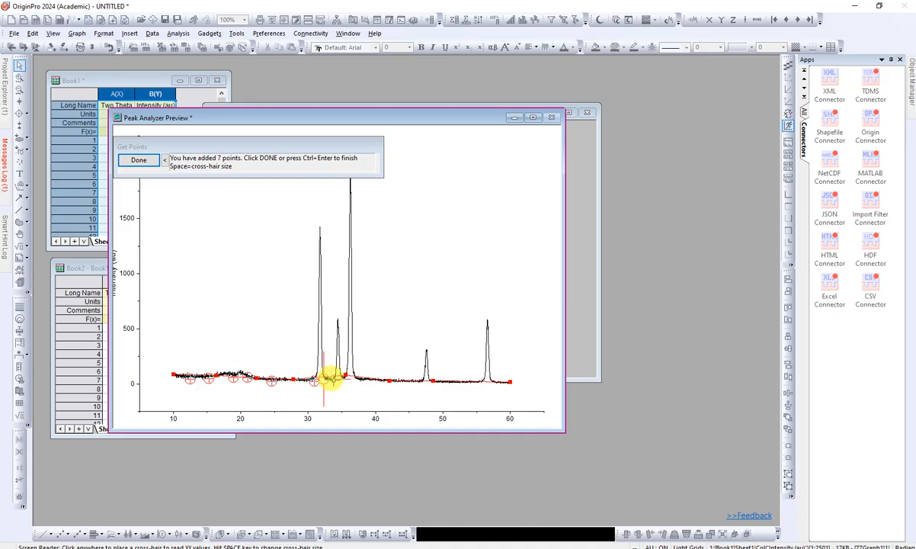
click(334, 378)
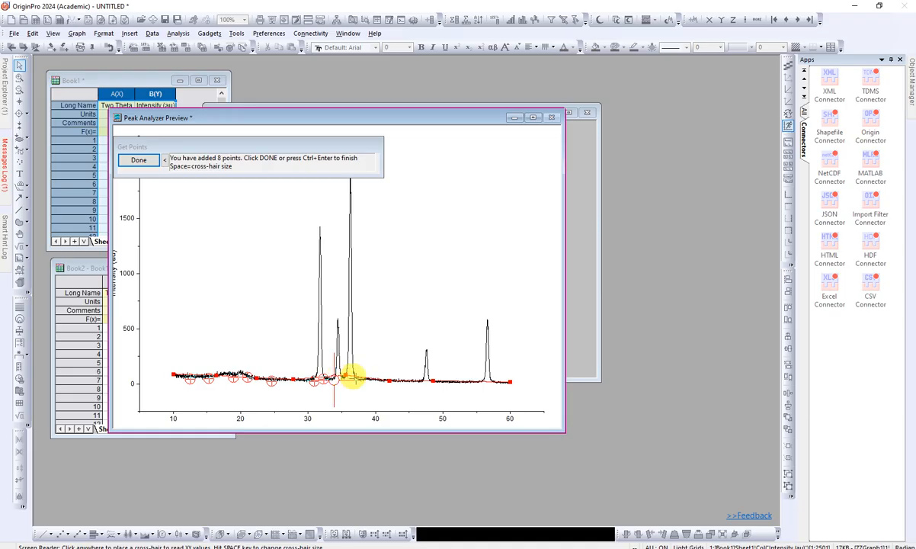
click(355, 379)
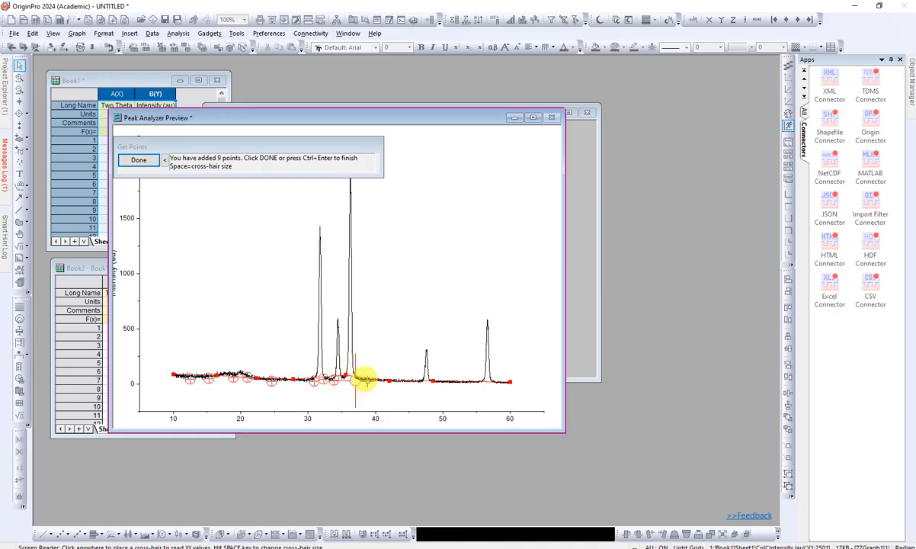
click(373, 379)
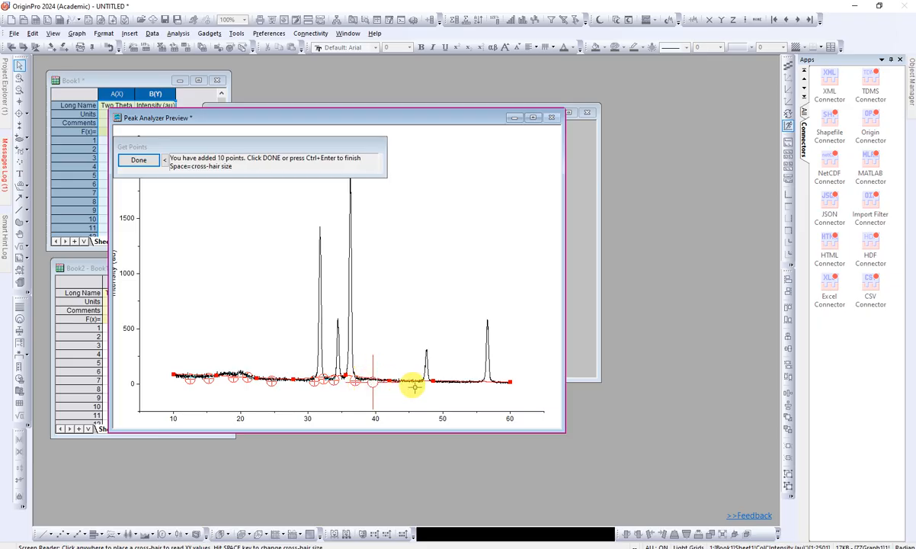
Add four anchor points around the last two peaks, at two theta about 47, 51.5, 55.5 and 57.5, and finish adding points.
click(420, 381)
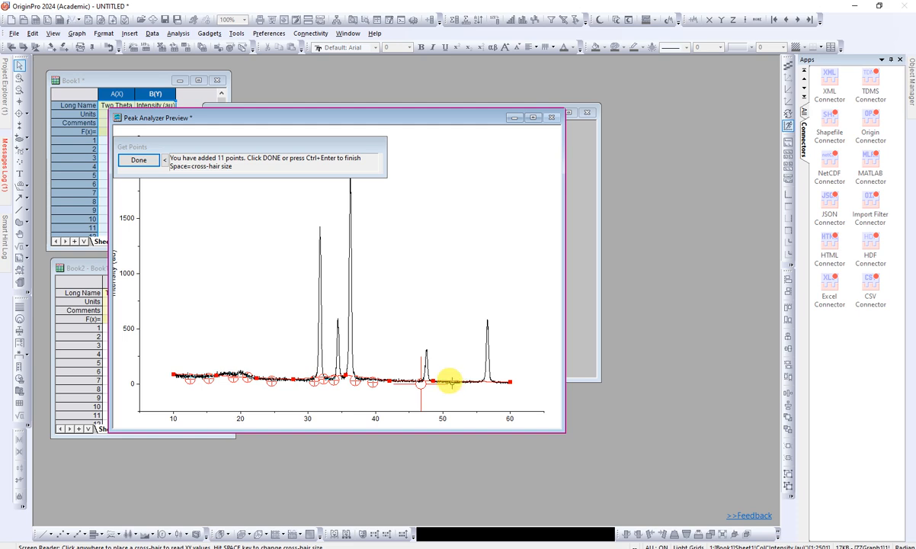
click(452, 383)
click(478, 381)
click(491, 381)
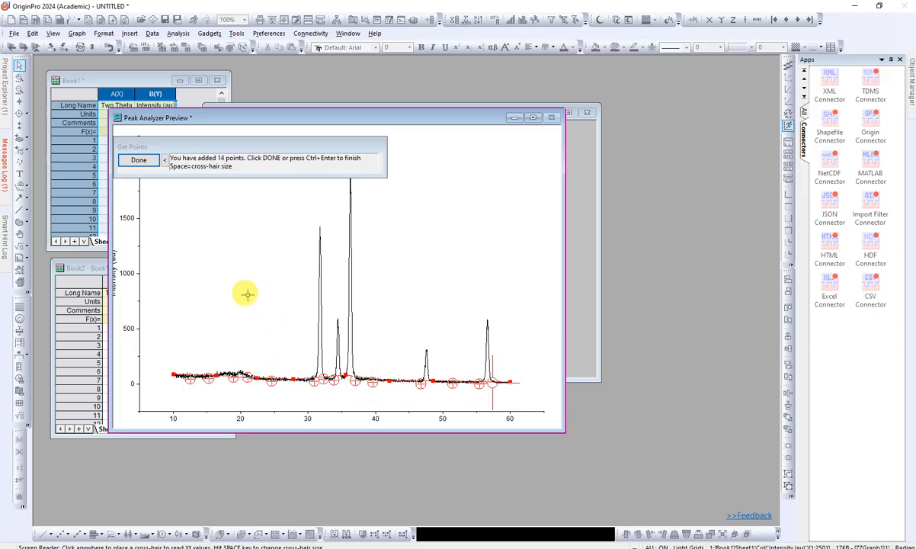
click(138, 161)
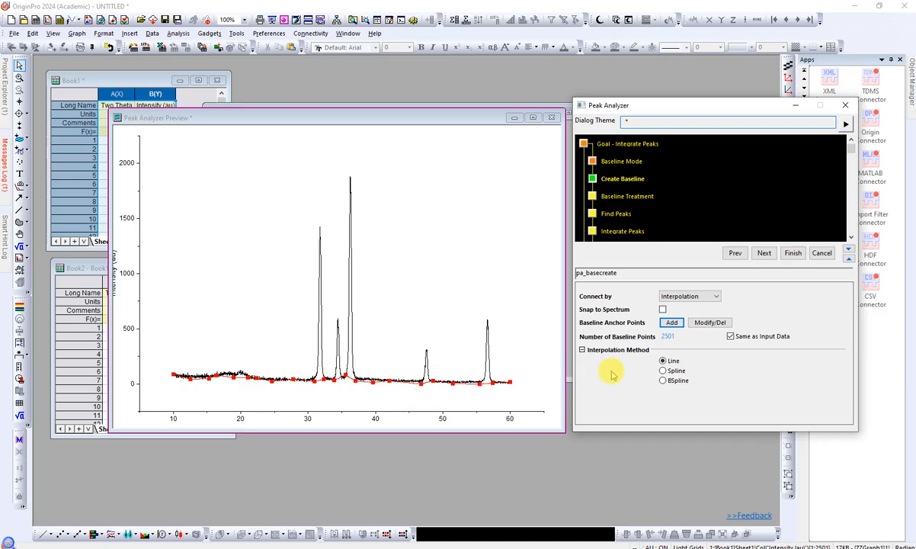
Start modifying the anchor points and lower the first one to Y about 62.5 and the one near two theta 16 to Y about 53.
click(707, 322)
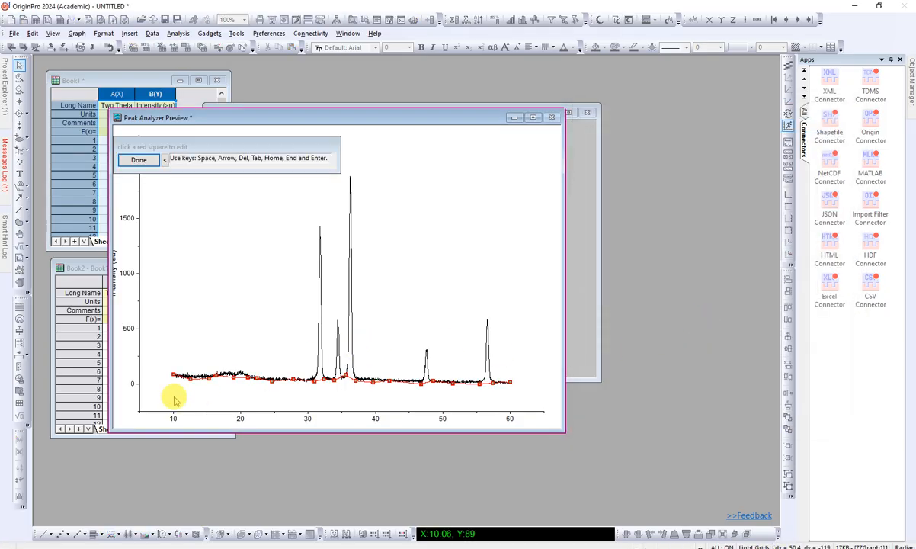
click(173, 374)
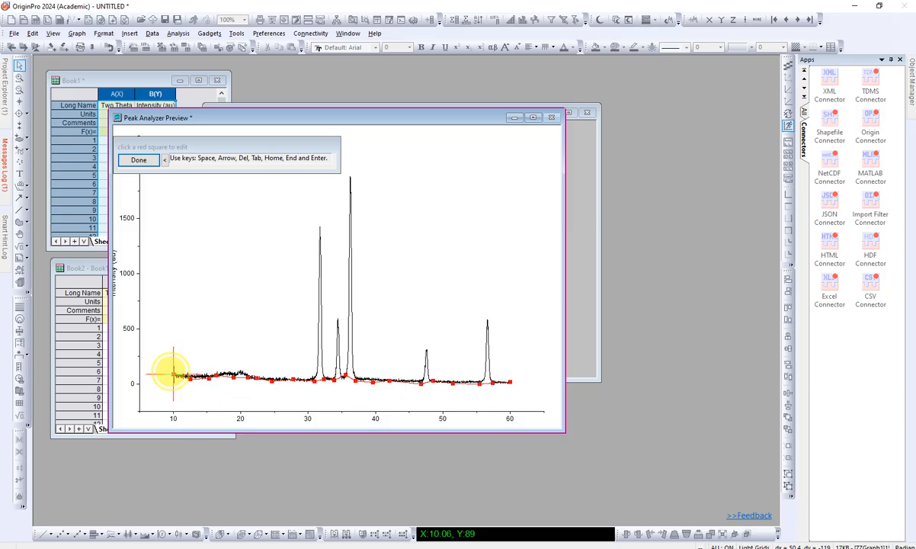
drag(173, 374, 173, 377)
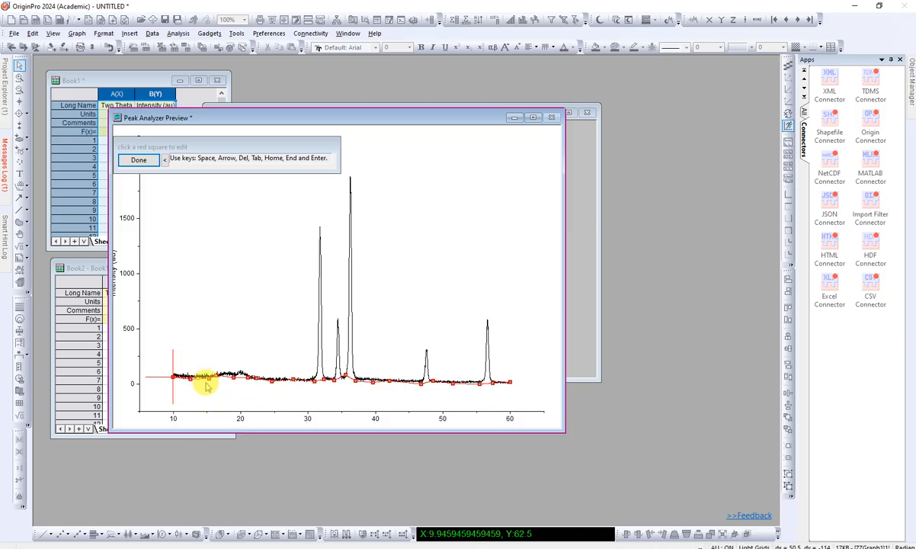
click(215, 376)
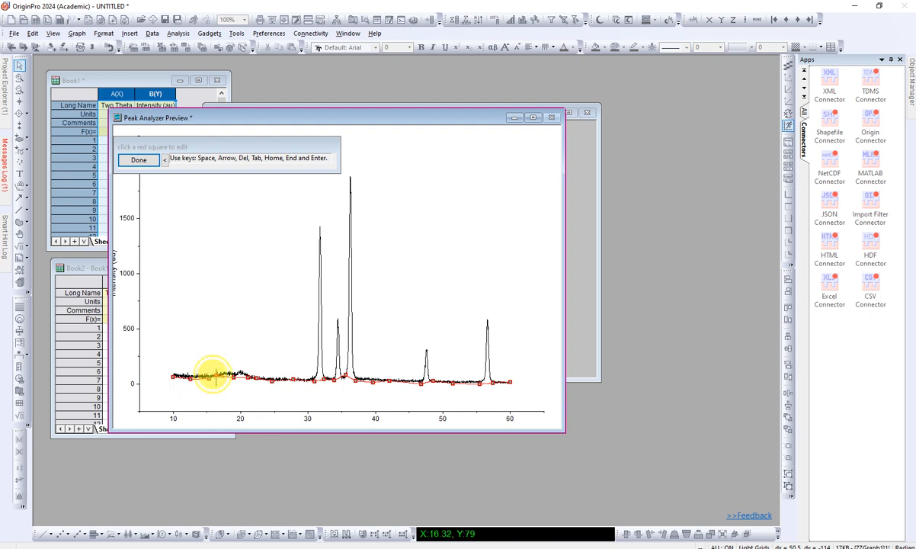
drag(216, 375, 219, 378)
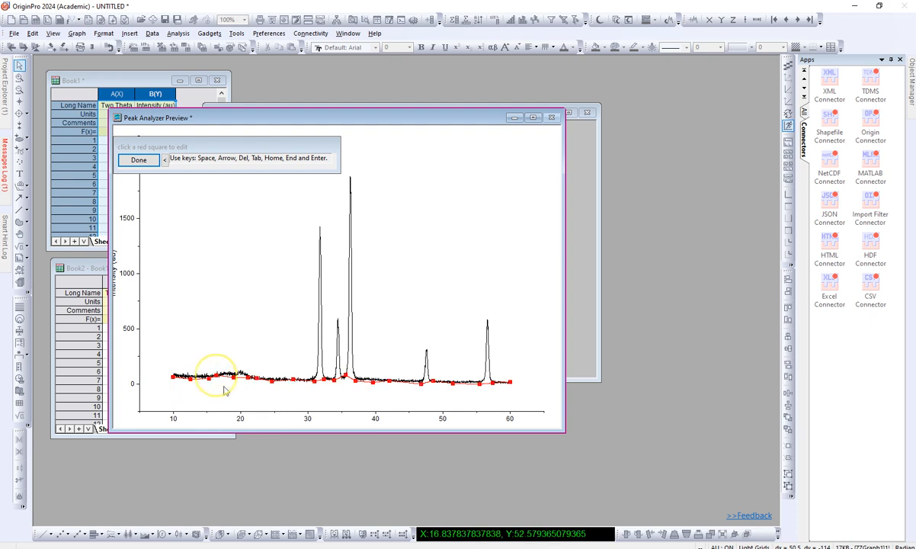
Lower the anchor point near two theta 22 below the curve and the one near 28 to Y about 18.
click(231, 376)
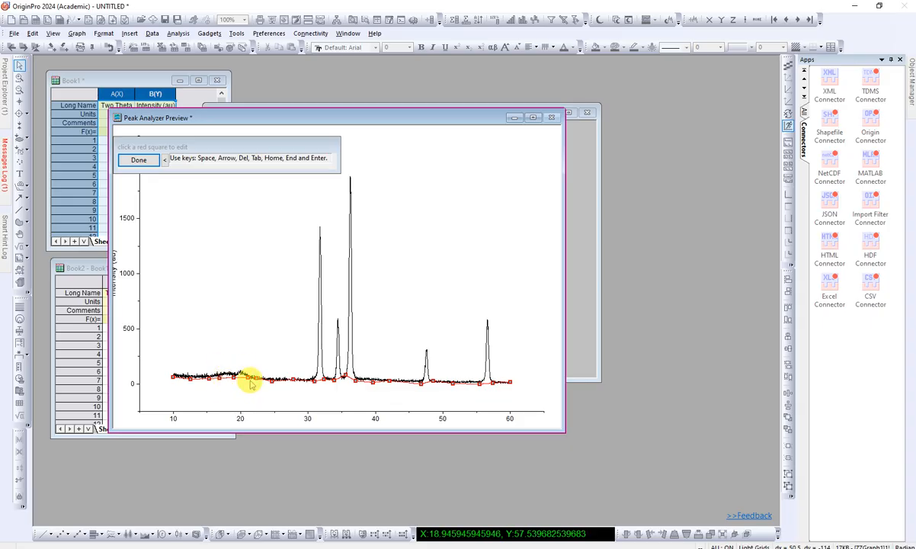
click(255, 375)
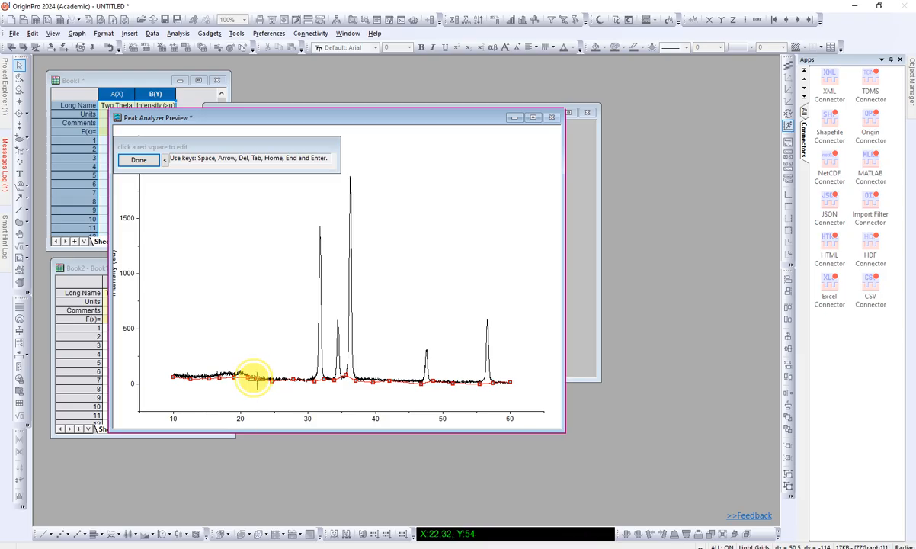
drag(256, 377, 258, 380)
click(292, 379)
drag(293, 380, 293, 382)
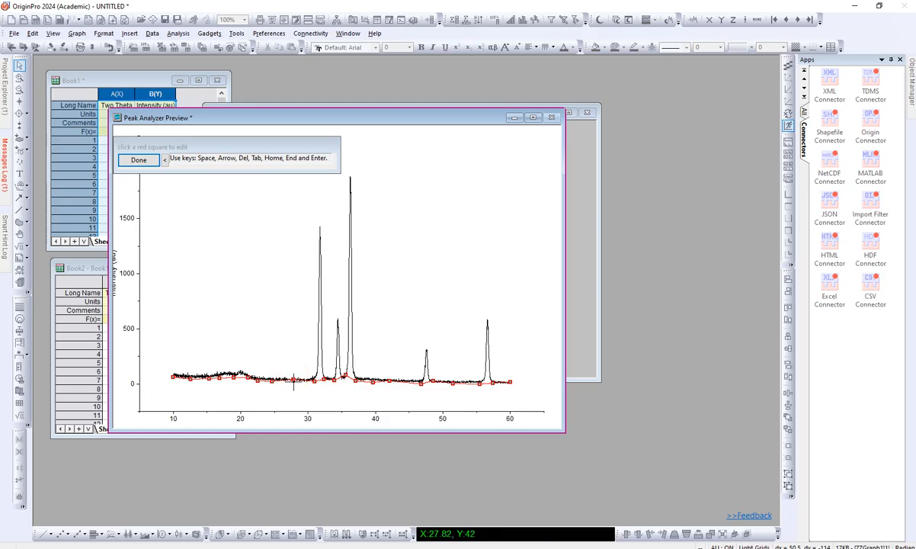
Lower the anchor point near two theta 35.5 to the baseline and raise the one near 37 to Y about 48.
mouse_move(314, 382)
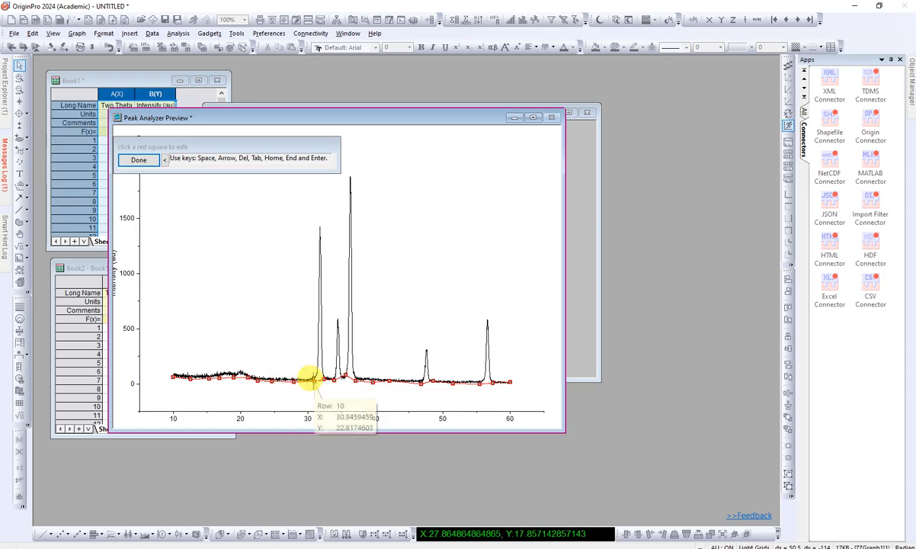
click(314, 382)
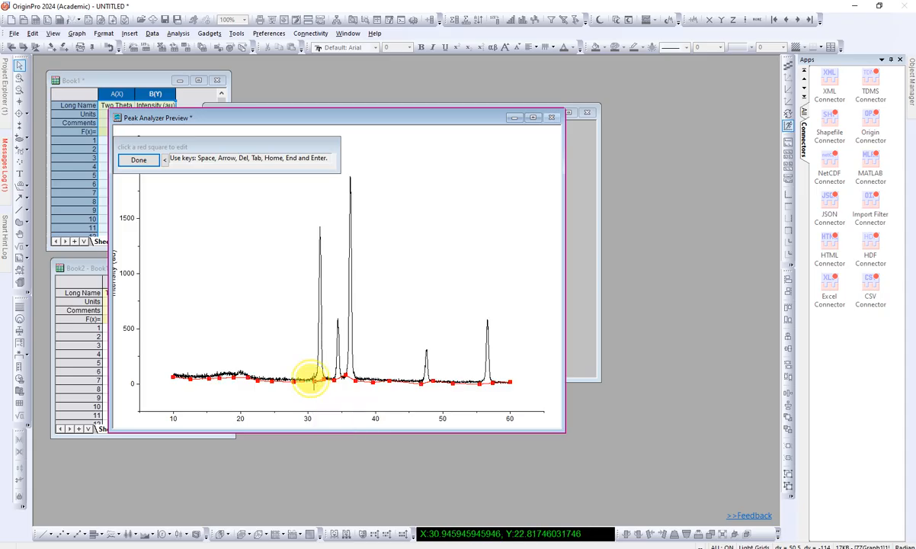
click(314, 383)
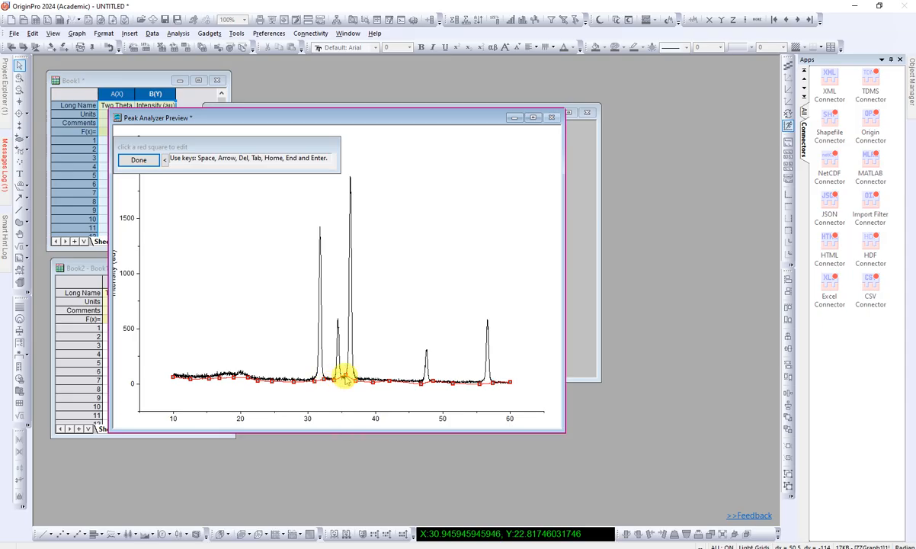
click(342, 375)
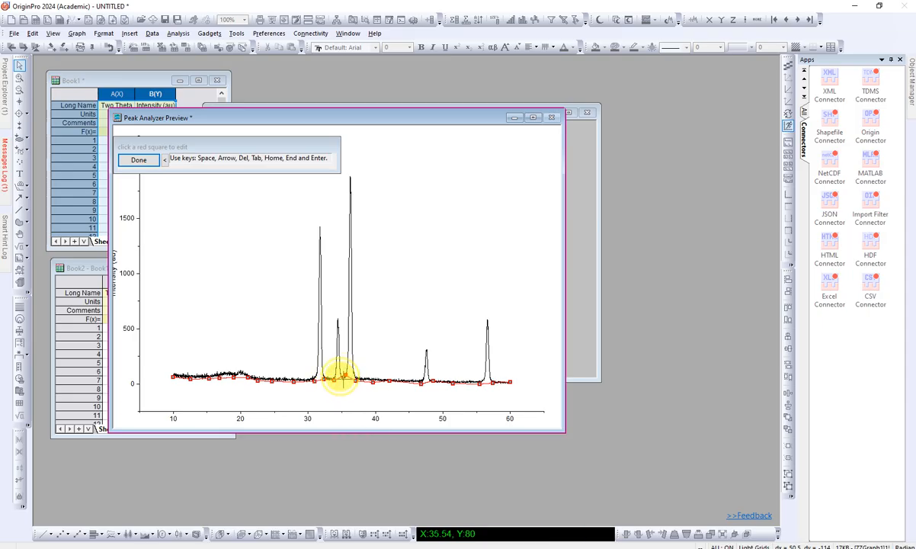
click(355, 379)
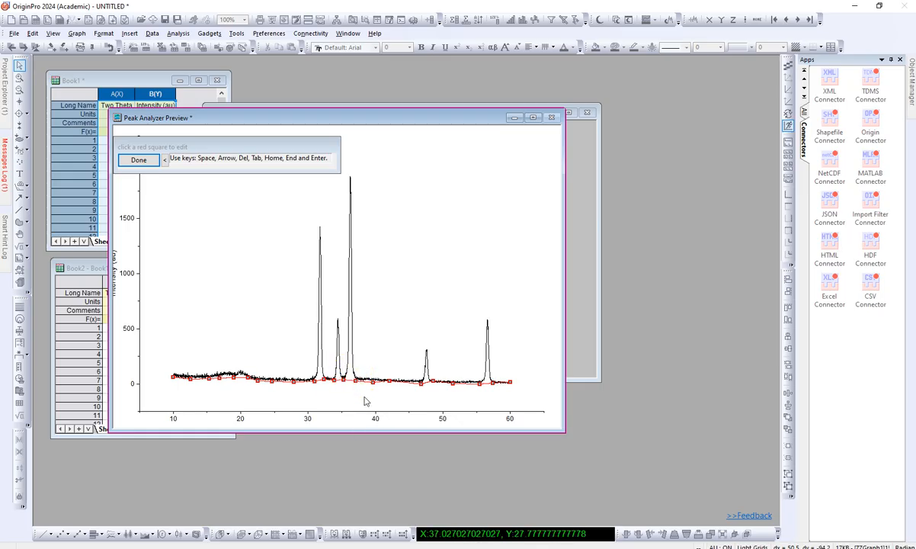
click(355, 388)
drag(356, 381, 356, 378)
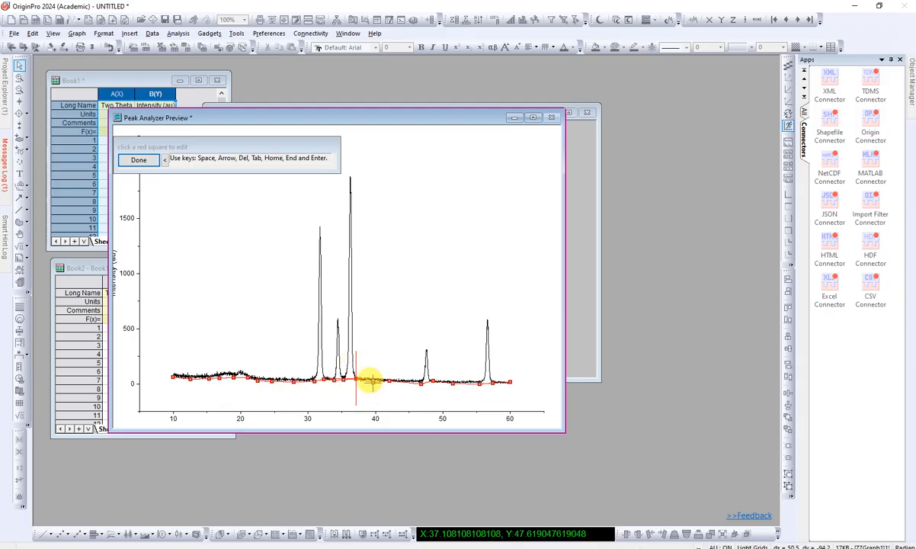
Lower the anchor points near two theta 39.5, 42.5 and 48.5 below the curve, placing the first and last at Y about 13.
click(380, 395)
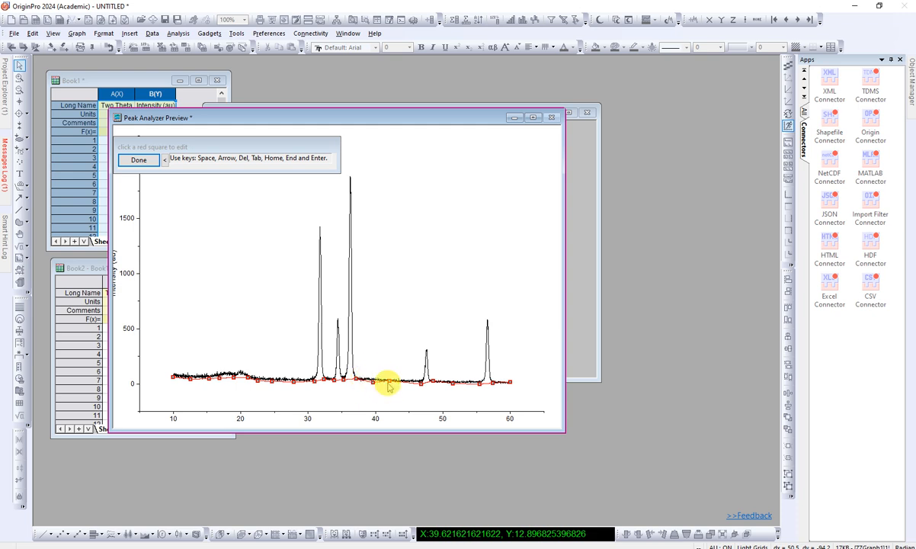
click(390, 381)
click(419, 380)
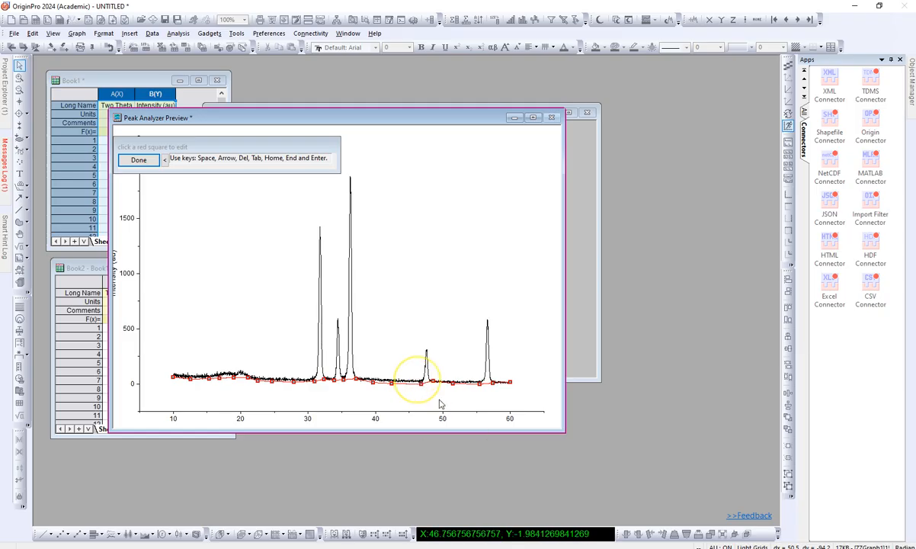
click(430, 379)
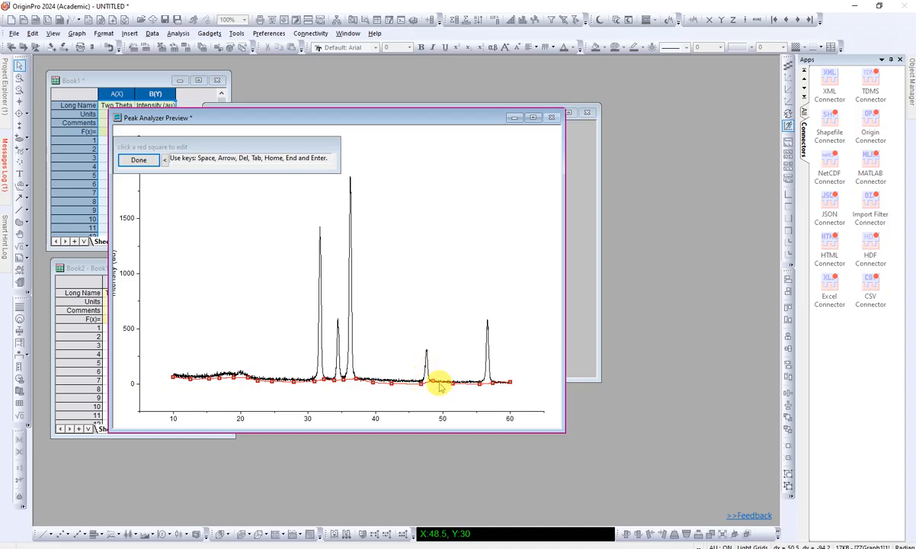
click(430, 380)
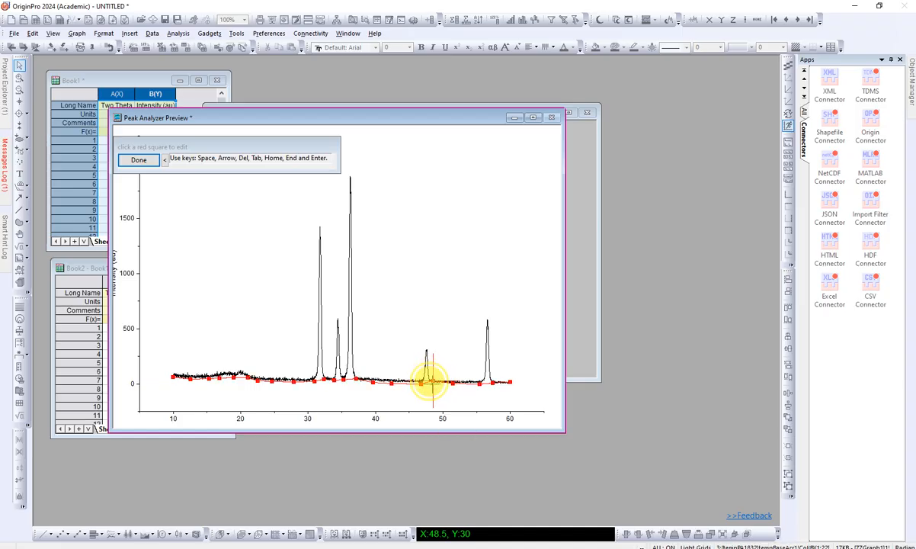
drag(430, 380, 430, 381)
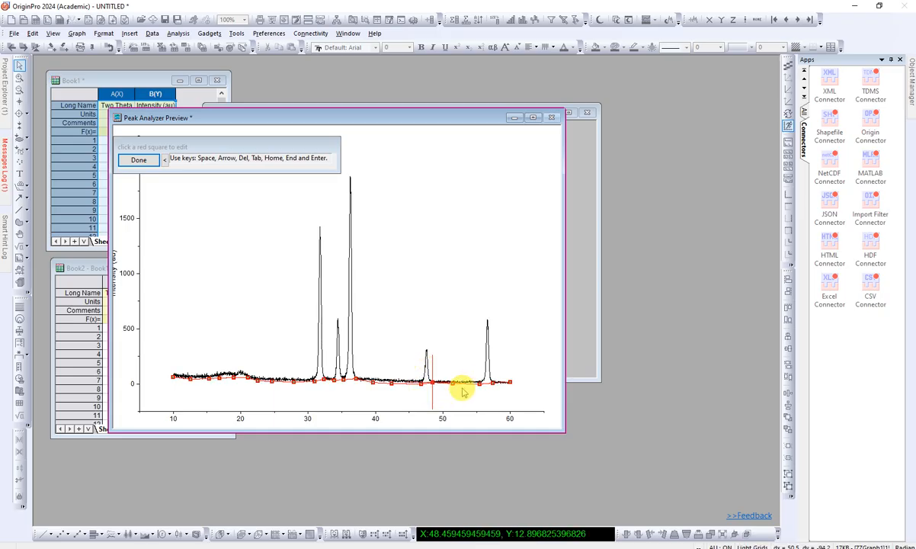
Place the anchor point near two theta 55.5 at Y about -2 and finish modifying the anchor points.
click(480, 384)
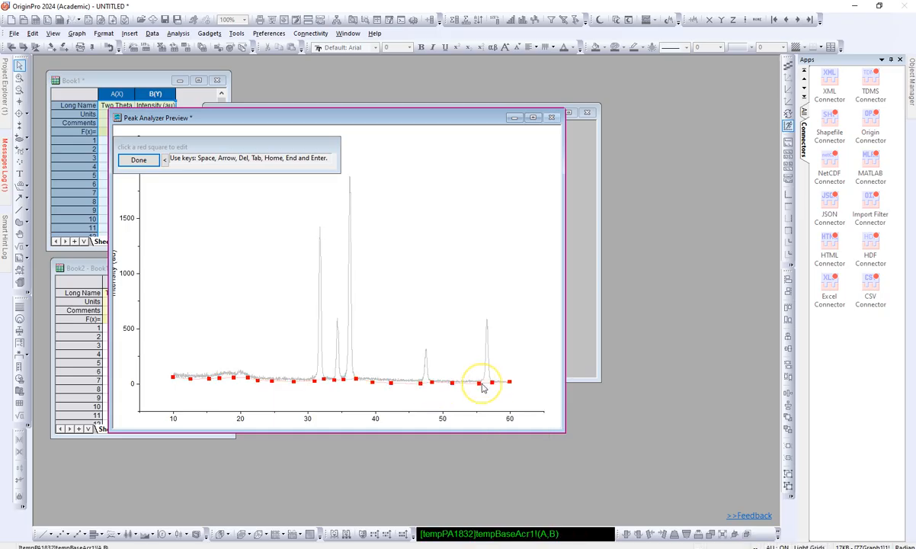
click(476, 391)
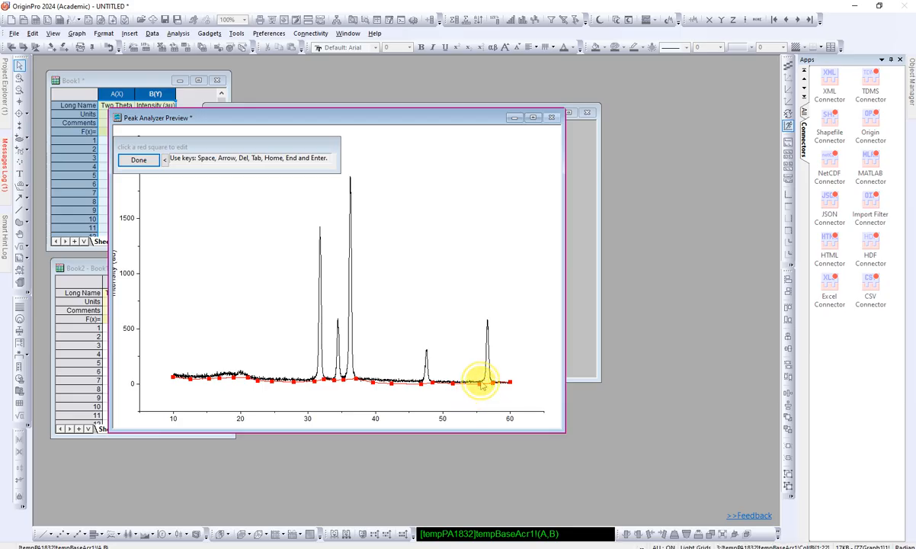
click(479, 384)
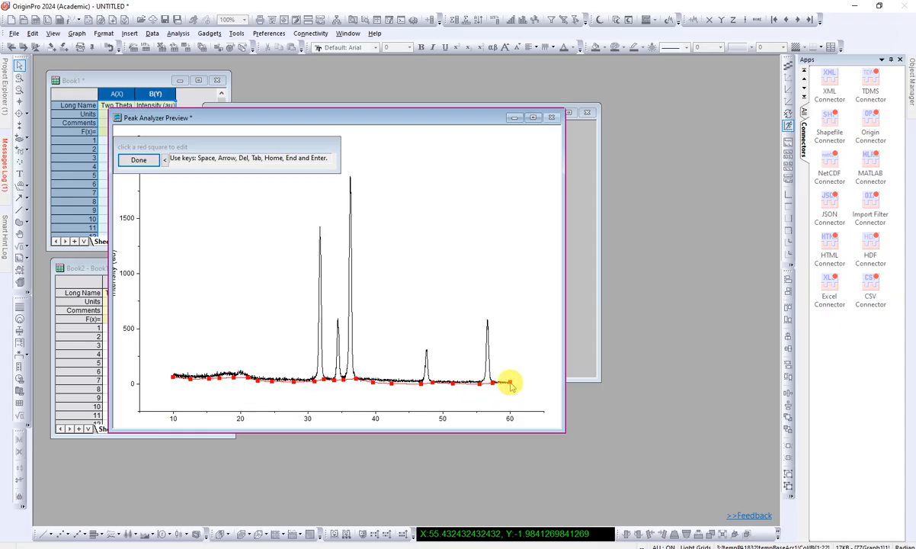
click(510, 385)
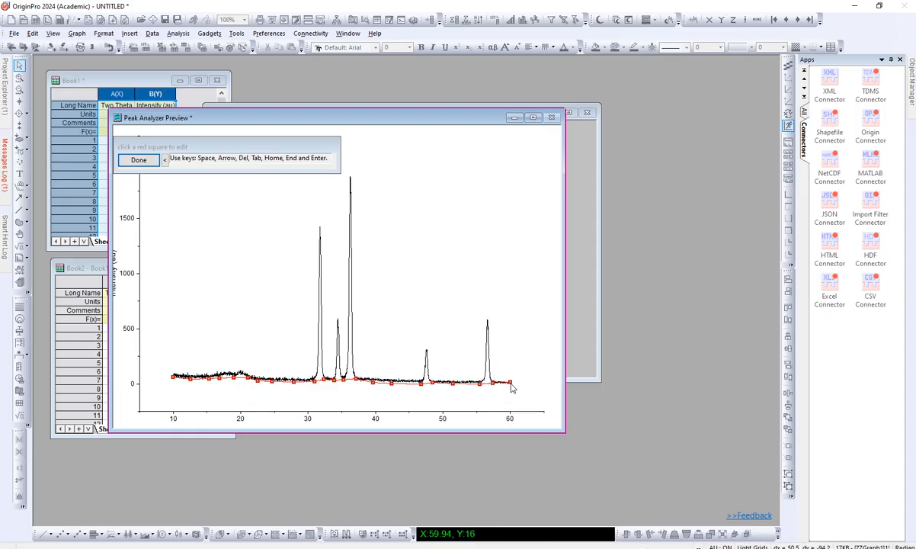
click(511, 385)
click(469, 388)
mouse_move(484, 370)
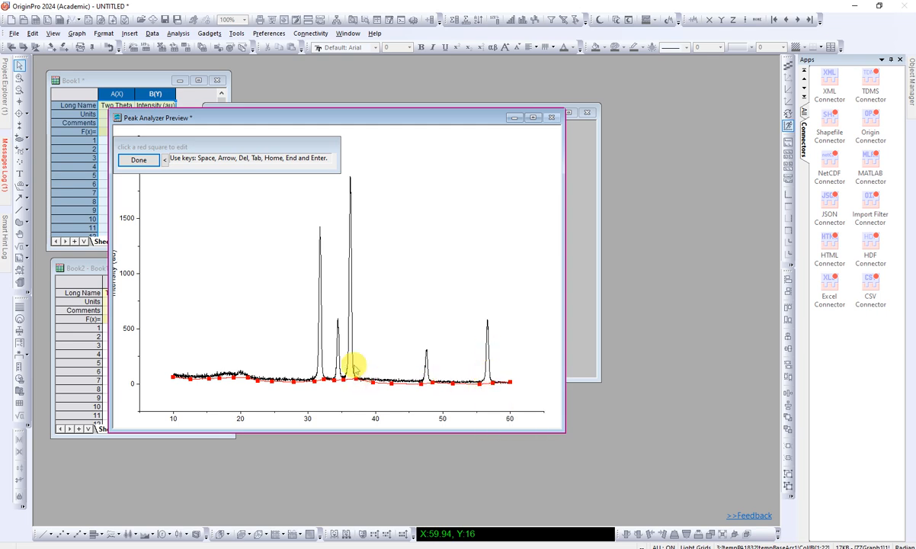
mouse_move(341, 378)
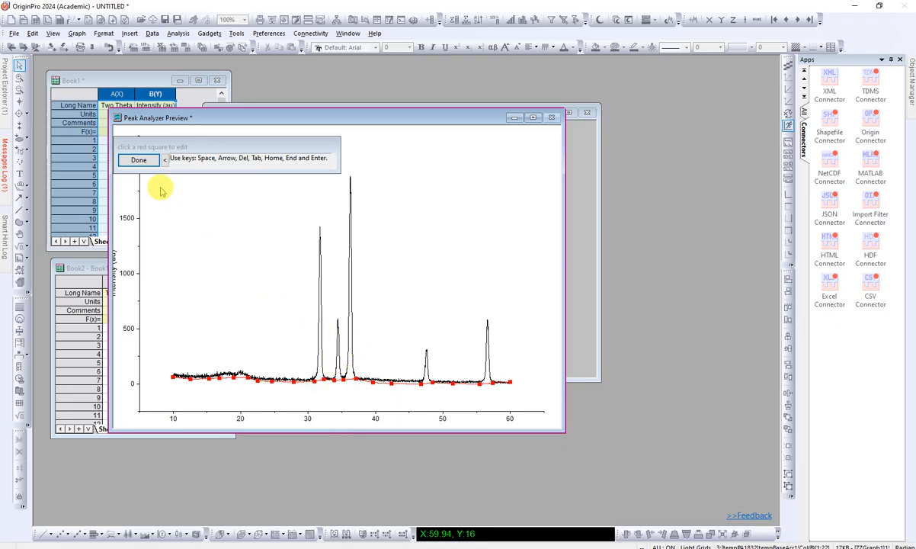
click(148, 165)
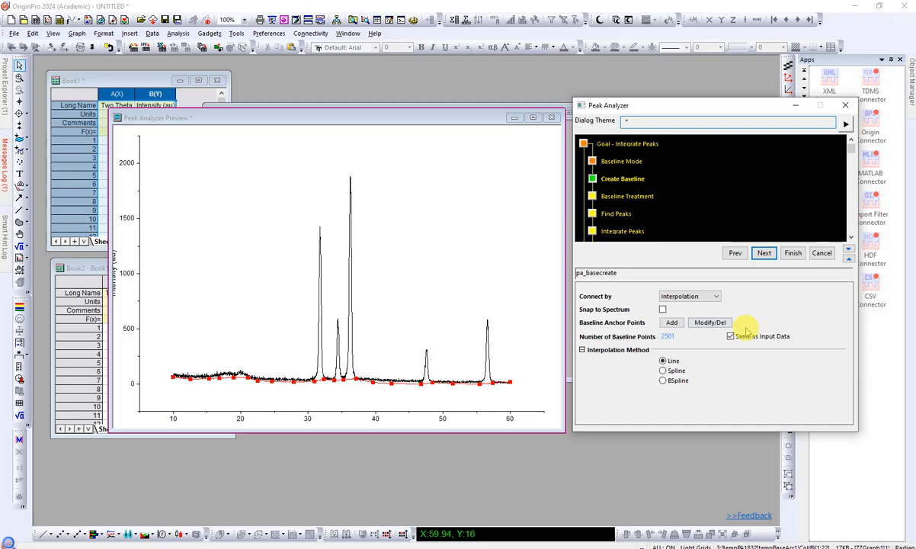
Accept the baseline and continue past baseline treatment to peak finding without subtracting the baseline.
click(763, 254)
click(764, 254)
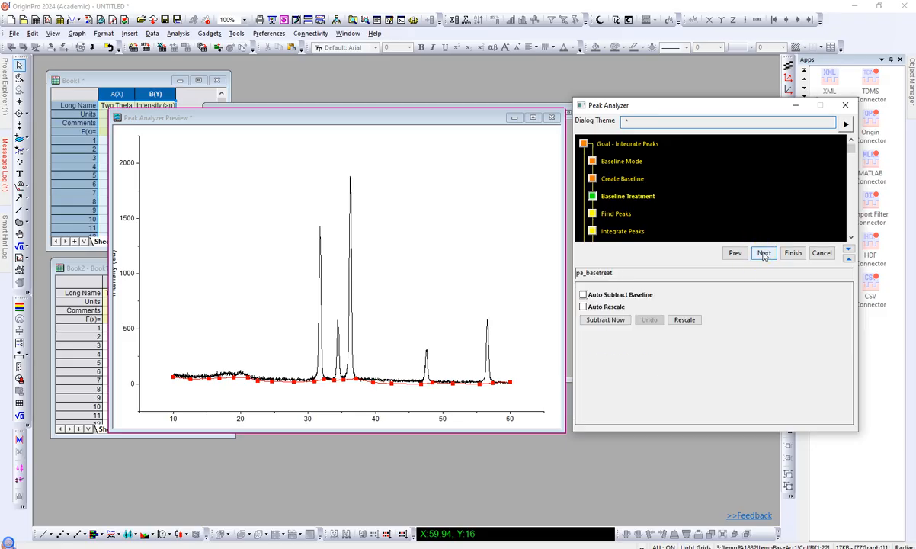
click(763, 254)
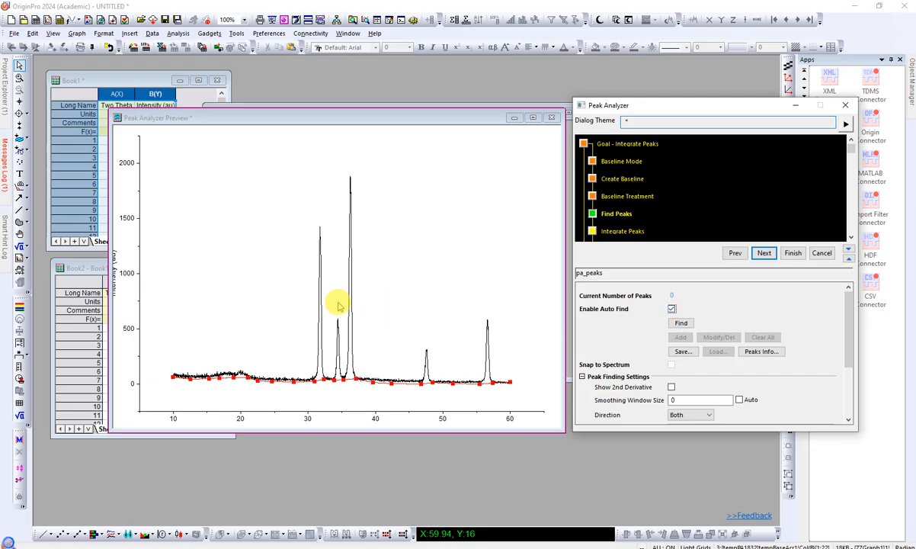
Try to detect the peaks automatically with Auto Find enabled.
click(688, 324)
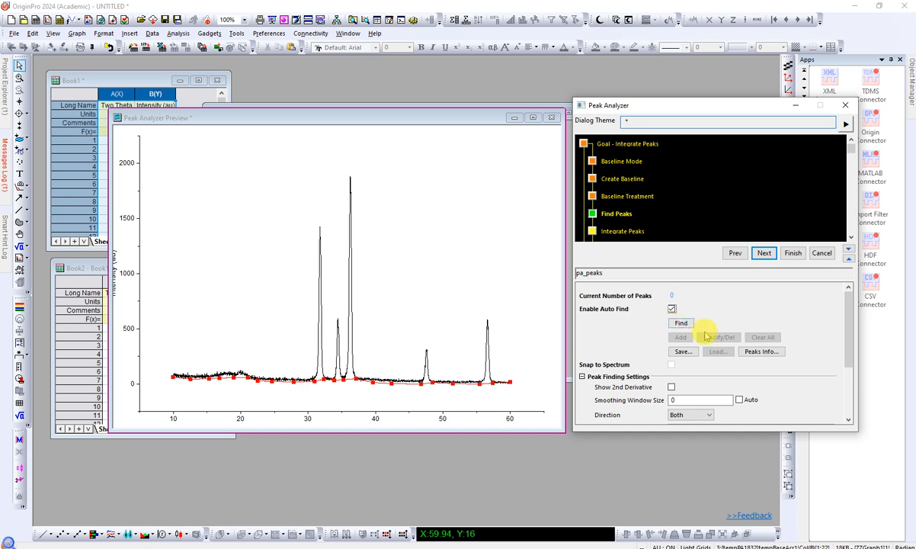
click(671, 309)
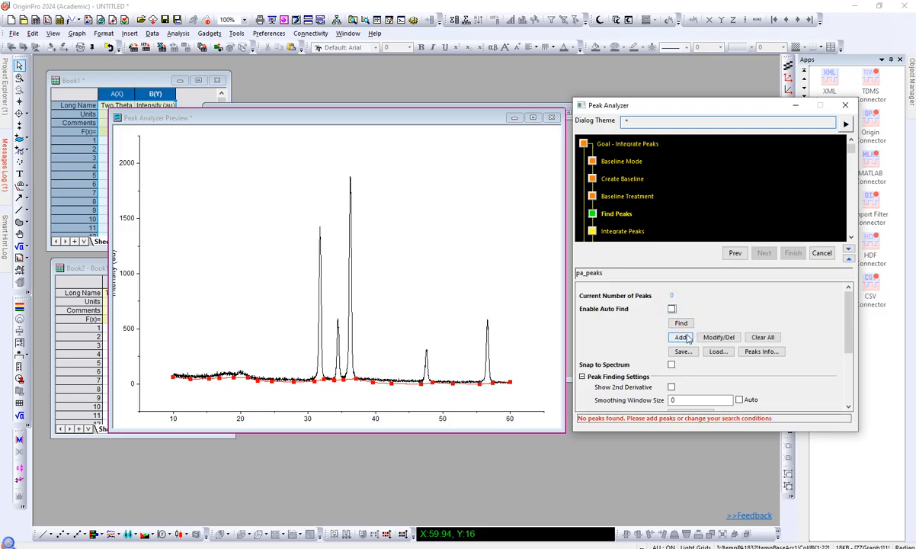
click(673, 311)
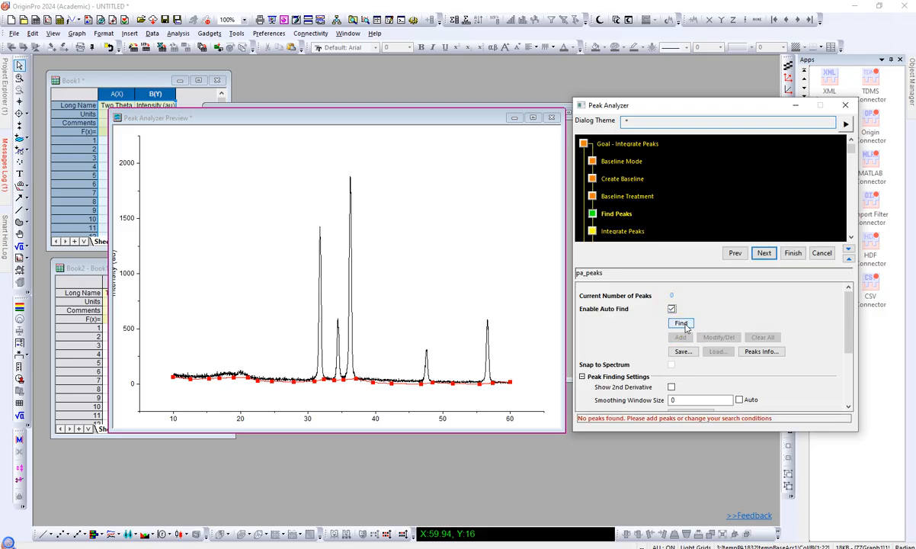
click(683, 325)
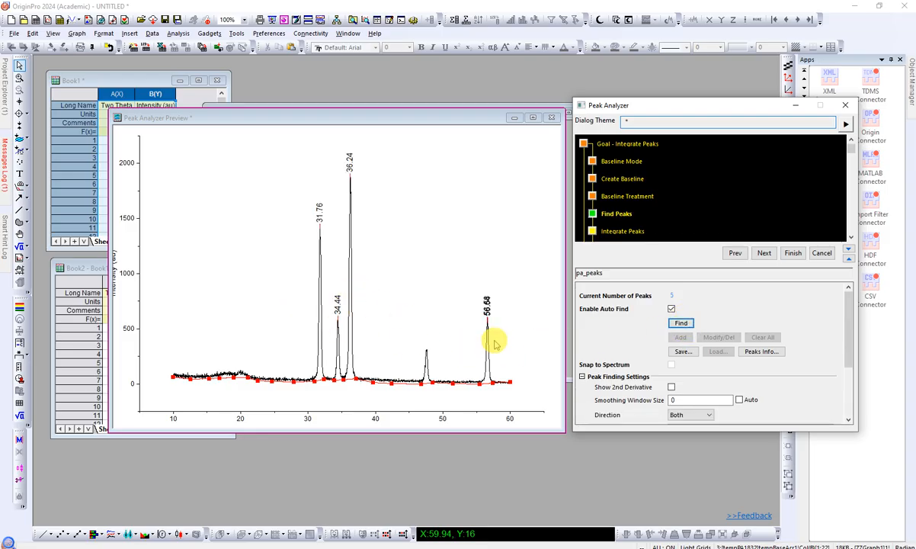
mouse_move(428, 365)
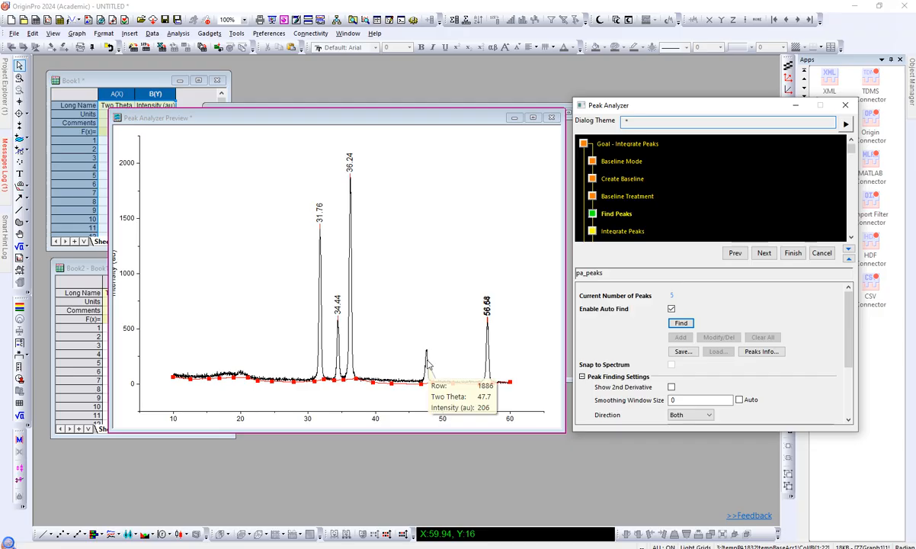
Turn off Auto Find and replace the detected peaks with five manual ones at two theta about 31.8, 34.4, 36.3, 47.6 and 56.6.
click(671, 309)
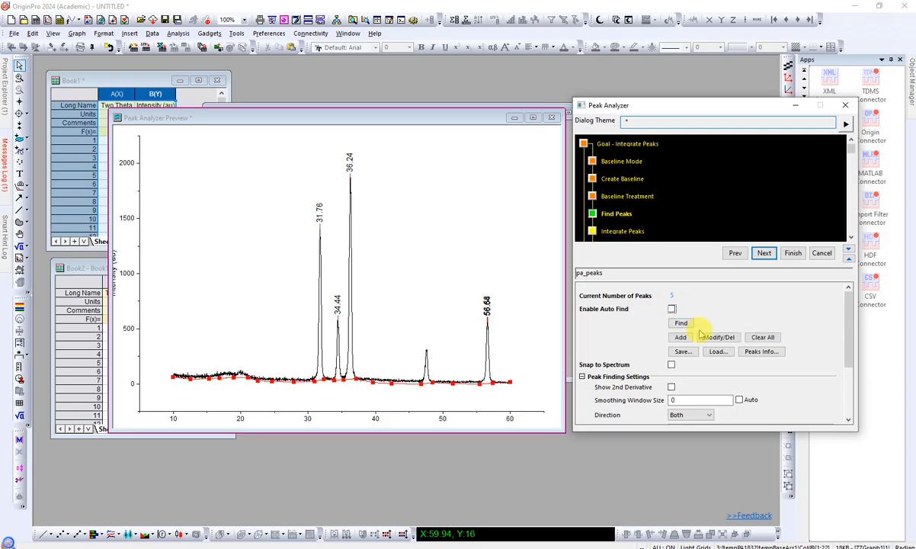
click(763, 338)
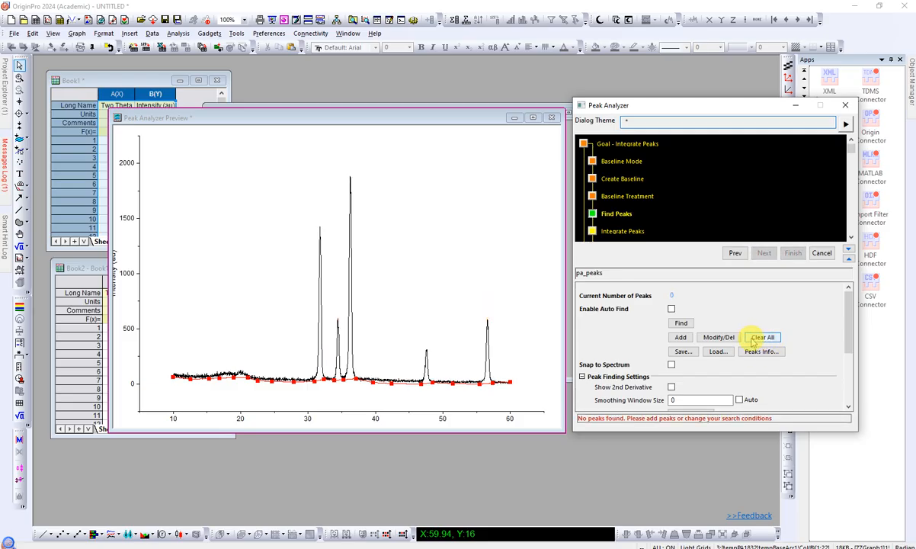
click(680, 337)
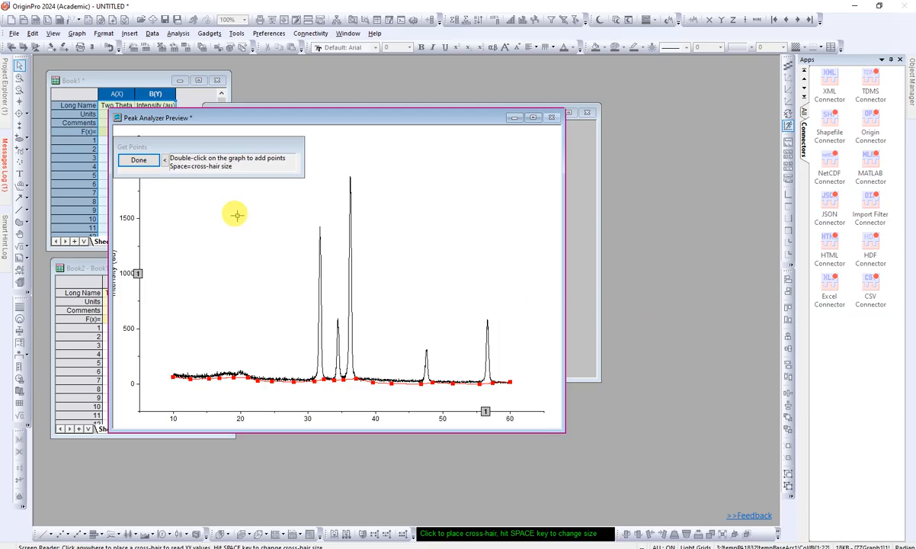
double_click(321, 230)
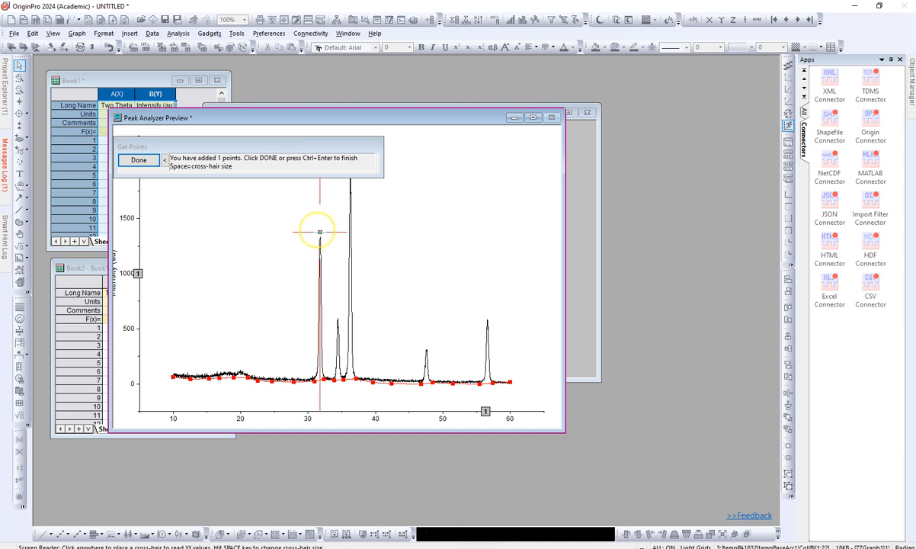
double_click(337, 326)
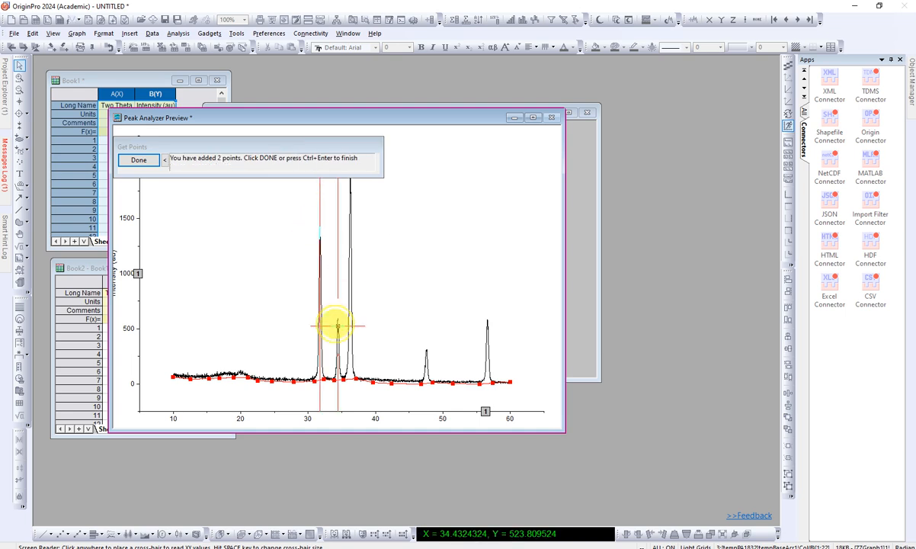
double_click(350, 196)
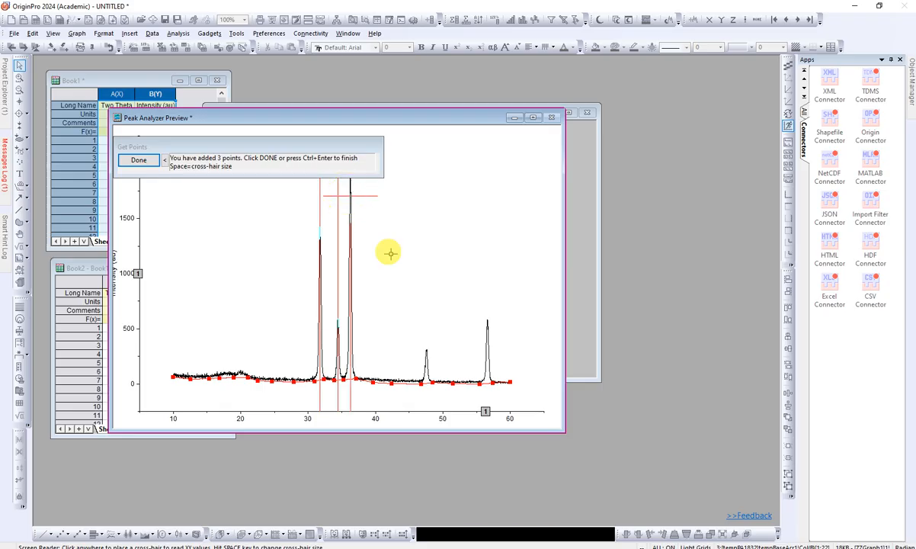
double_click(426, 354)
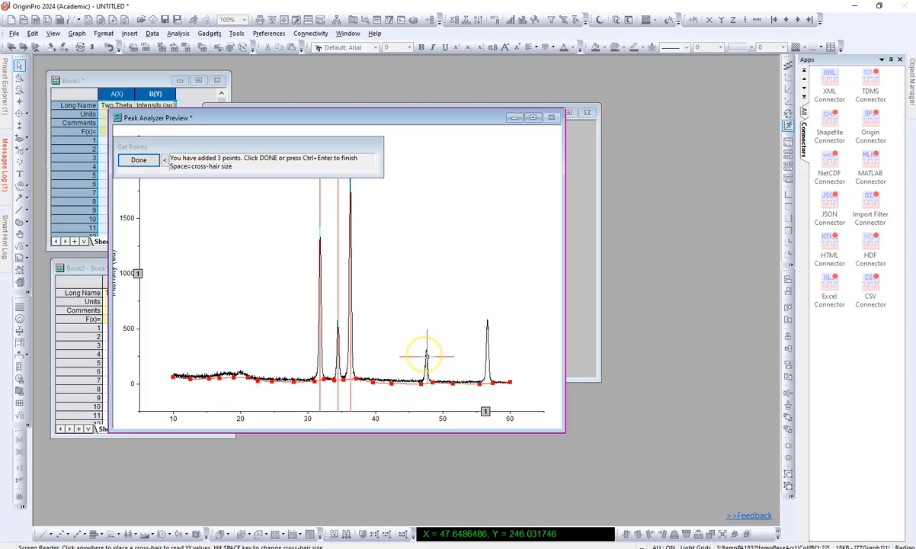
double_click(488, 325)
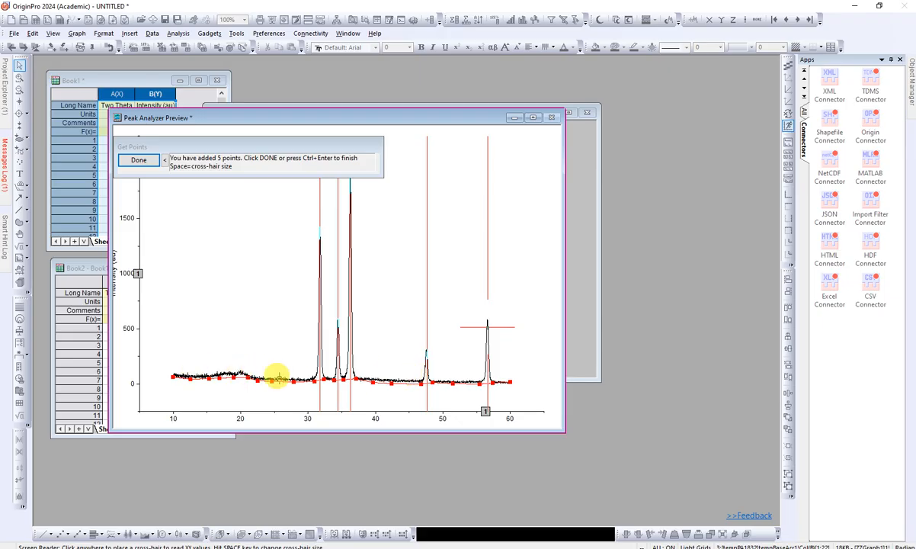
click(140, 162)
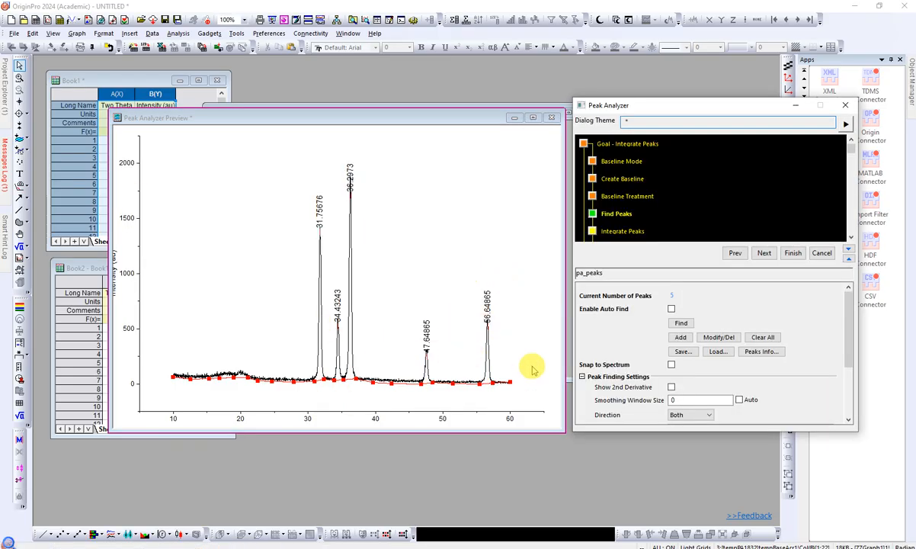
Set the peak finding direction to Positive and continue to the Integrate Peaks stage.
scroll(803, 377, down, 4)
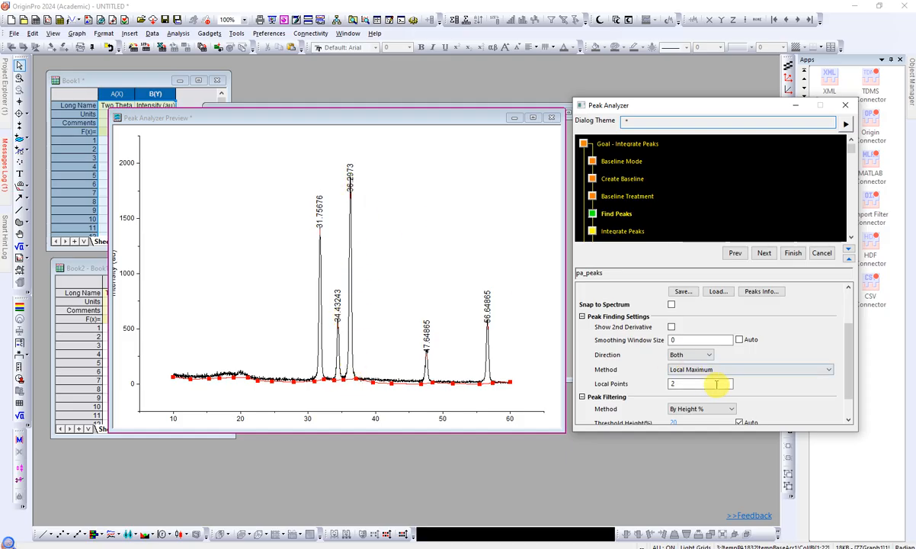
click(702, 355)
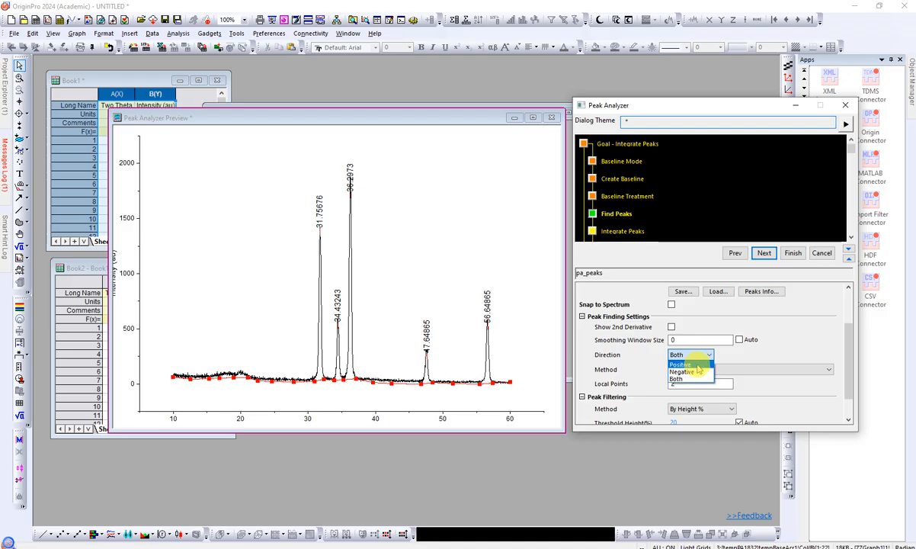
click(695, 365)
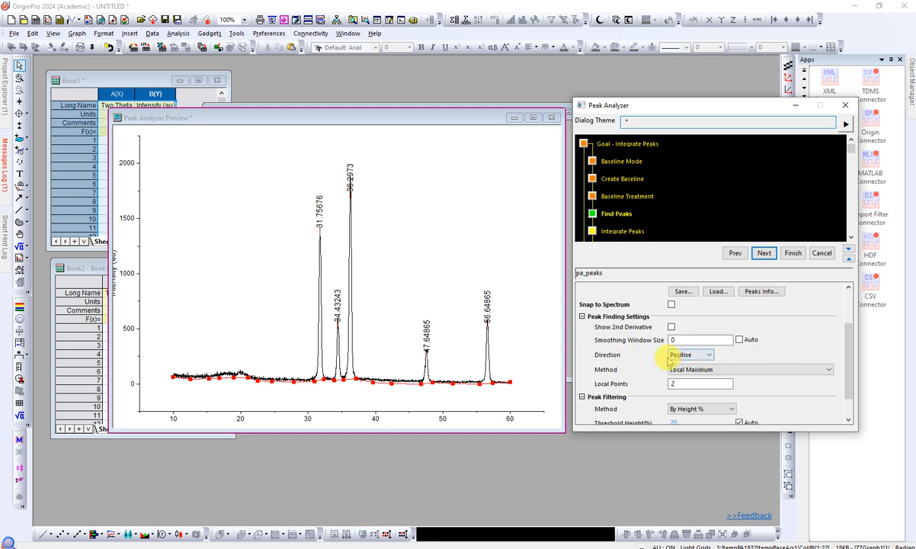
scroll(810, 334, up, 1)
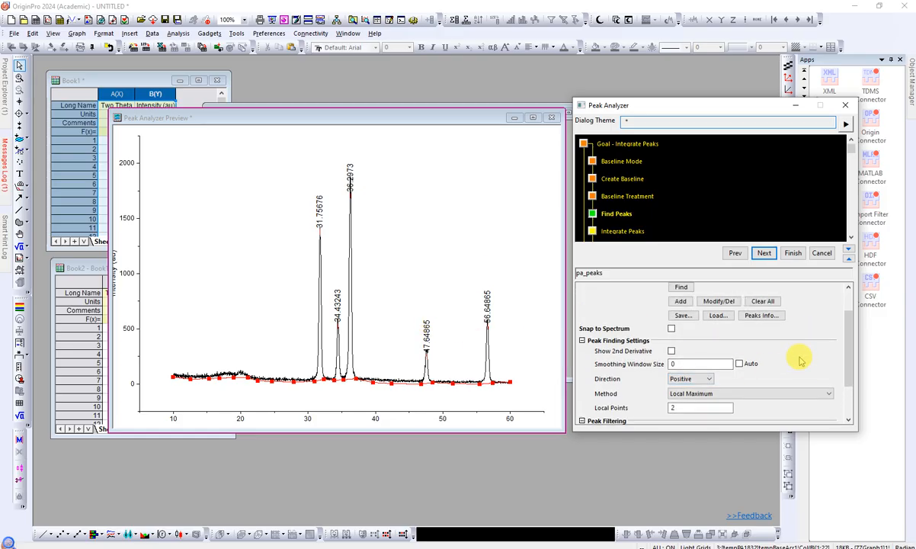
scroll(800, 361, up, 1)
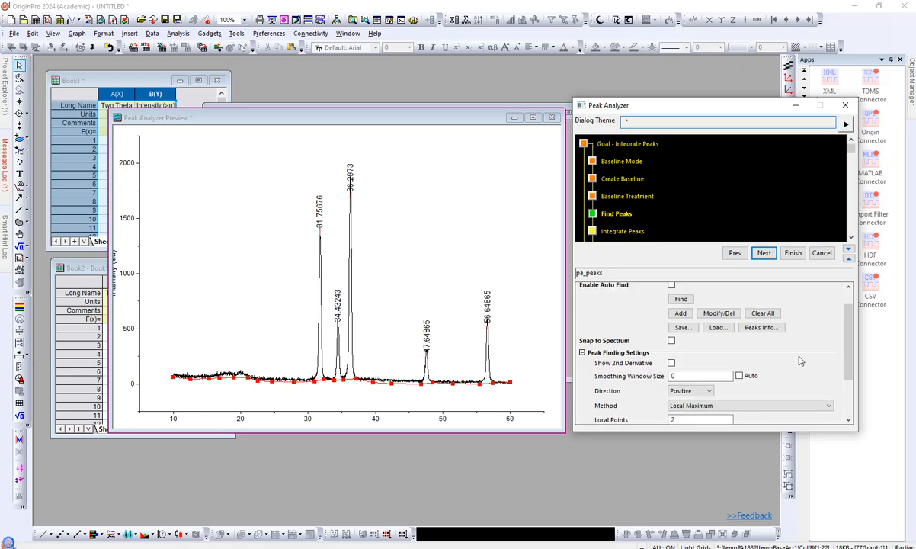
click(766, 254)
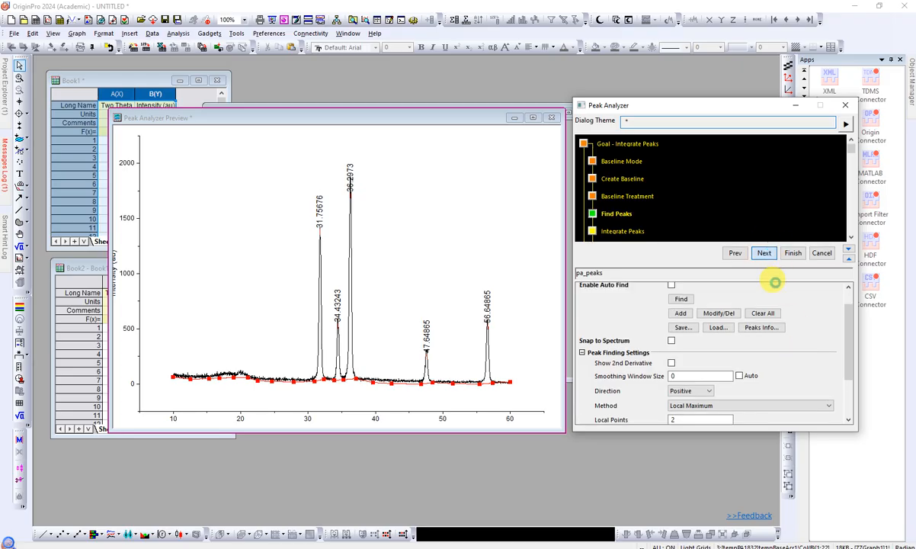
scroll(772, 347, up, 2)
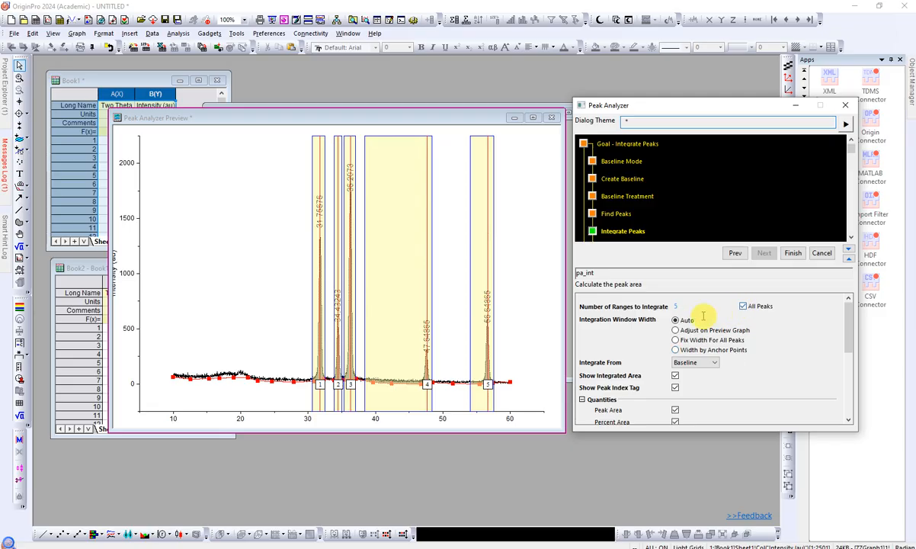
Set the integration window width to Adjust on Preview Graph and narrow peak 5's range to about 55.44 to 57.54.
click(477, 294)
click(482, 295)
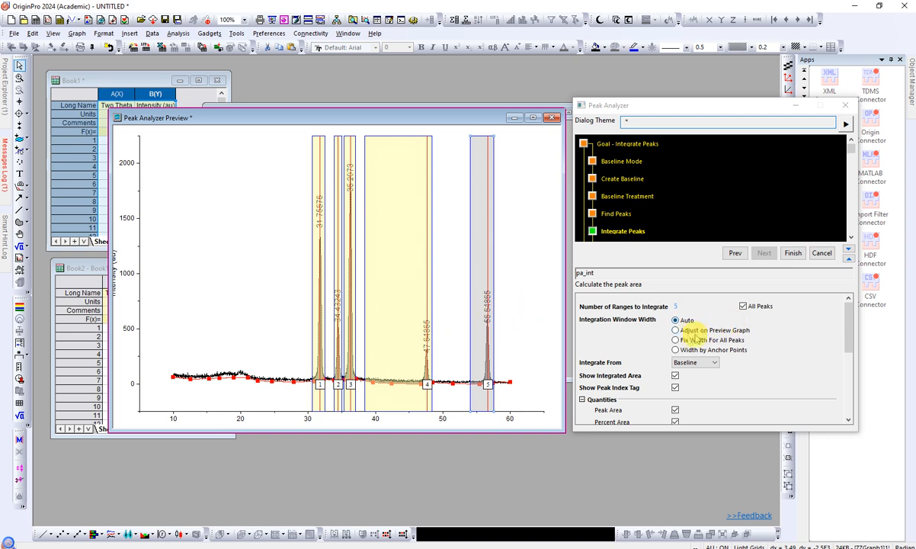
click(676, 330)
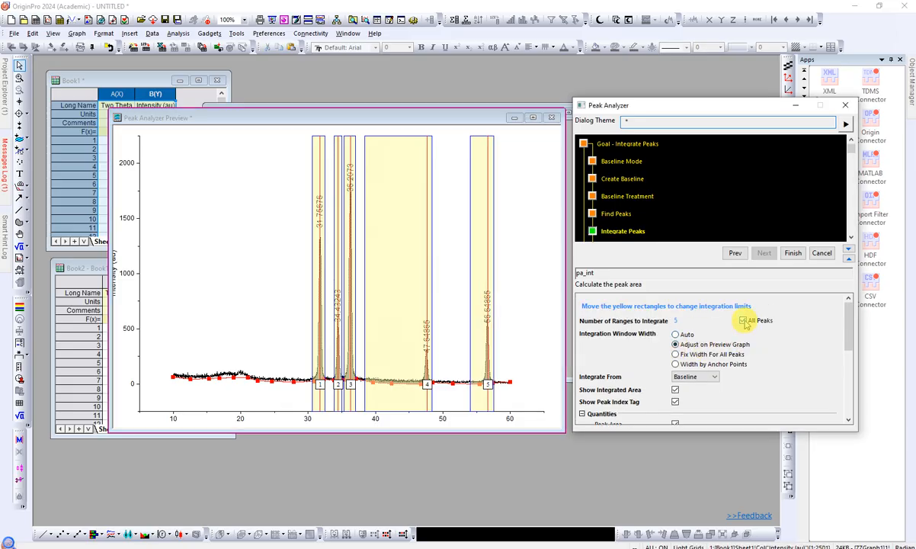
click(477, 321)
mouse_move(494, 273)
mouse_down()
mouse_move(474, 272)
mouse_move(494, 272)
mouse_up()
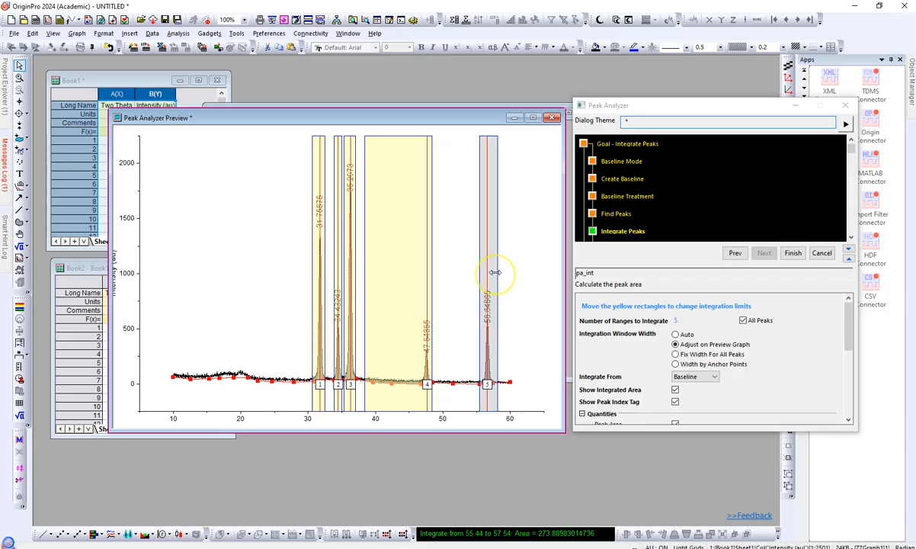
click(207, 188)
Lower the upper integration limit of peak 5 to about 57.4, matching the nearby baseline anchor point.
click(19, 77)
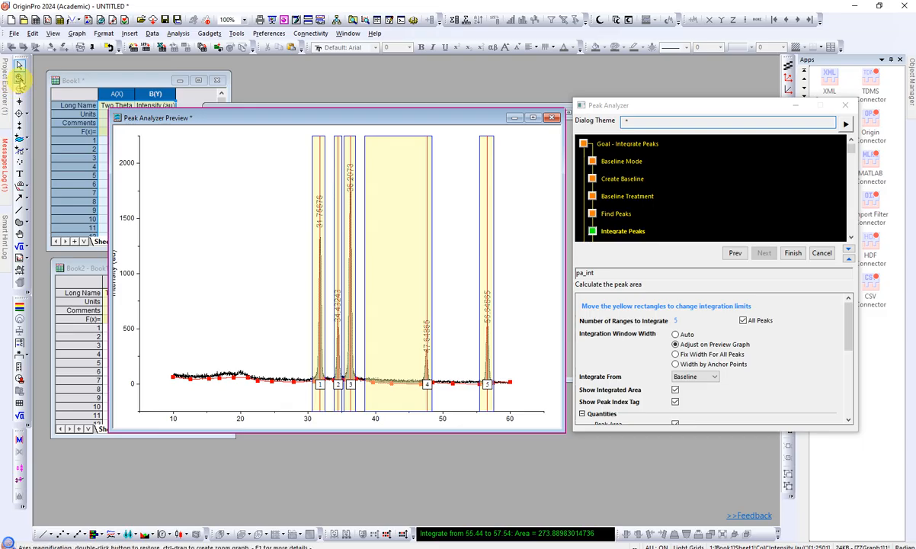
drag(468, 360, 508, 394)
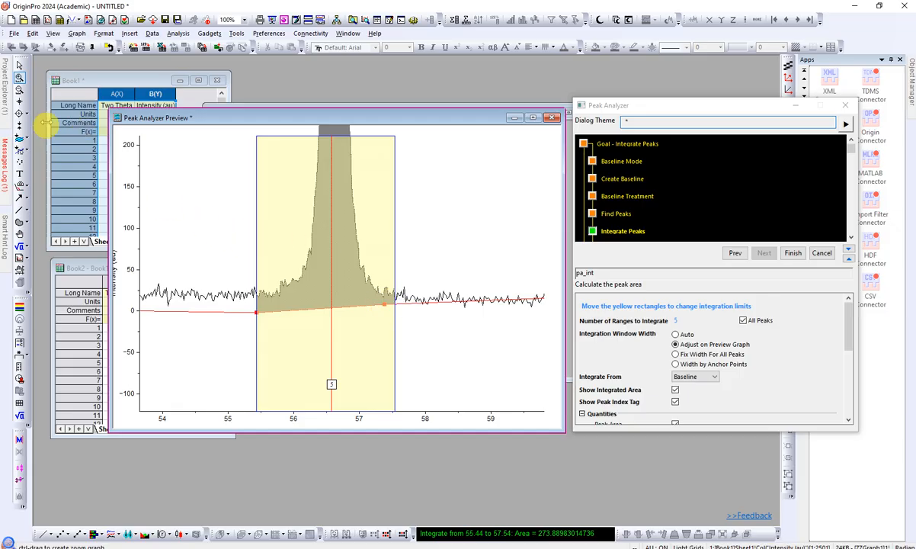
click(20, 67)
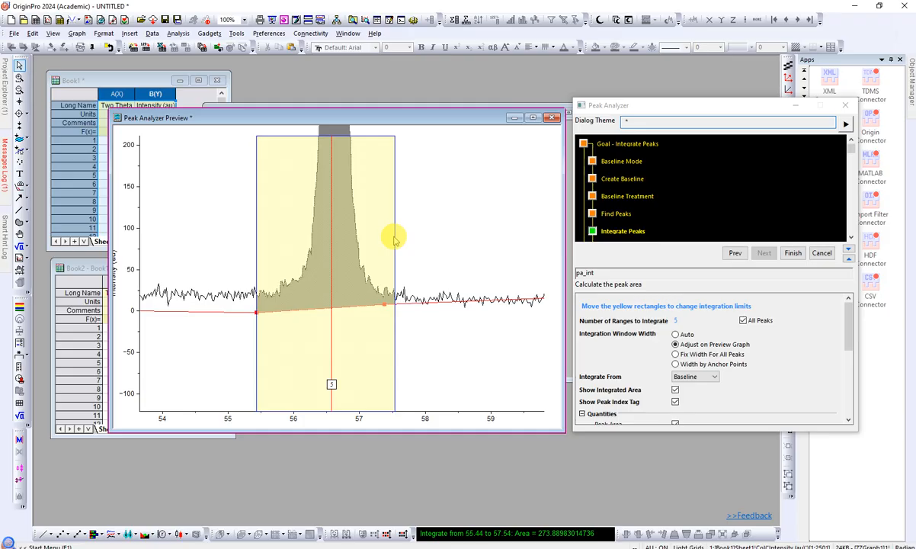
click(394, 237)
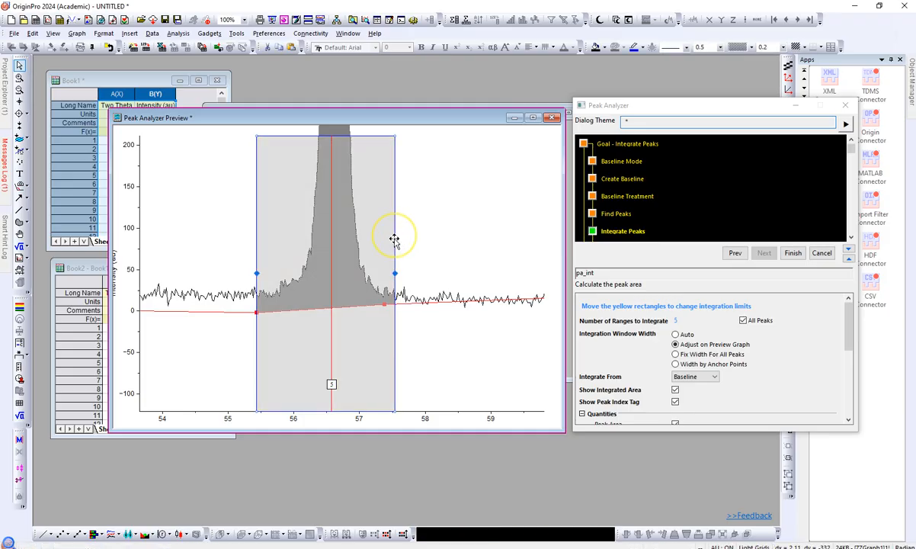
drag(396, 272, 382, 307)
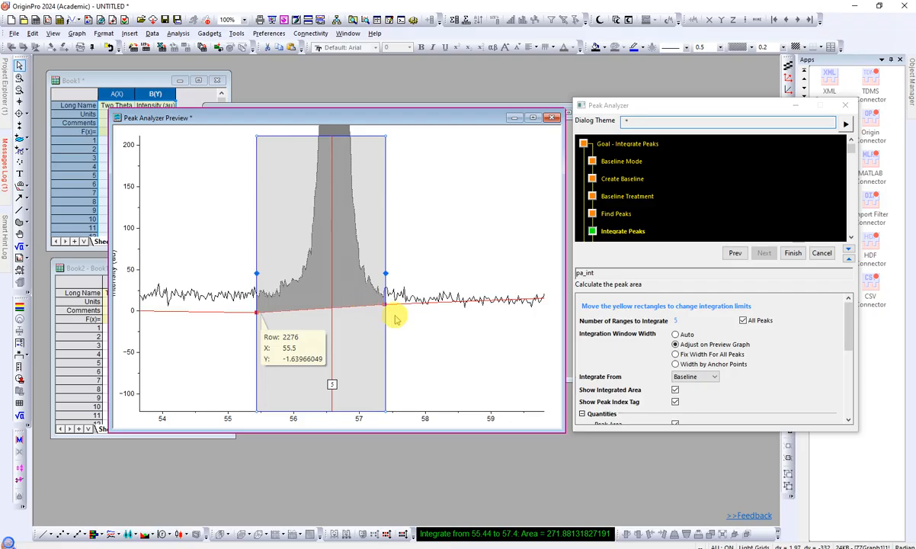
click(20, 90)
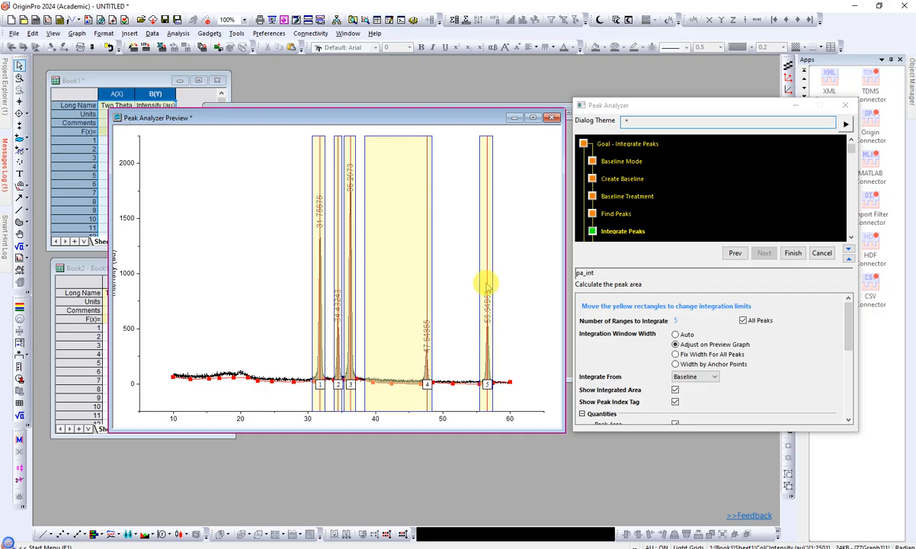
drag(488, 279, 490, 276)
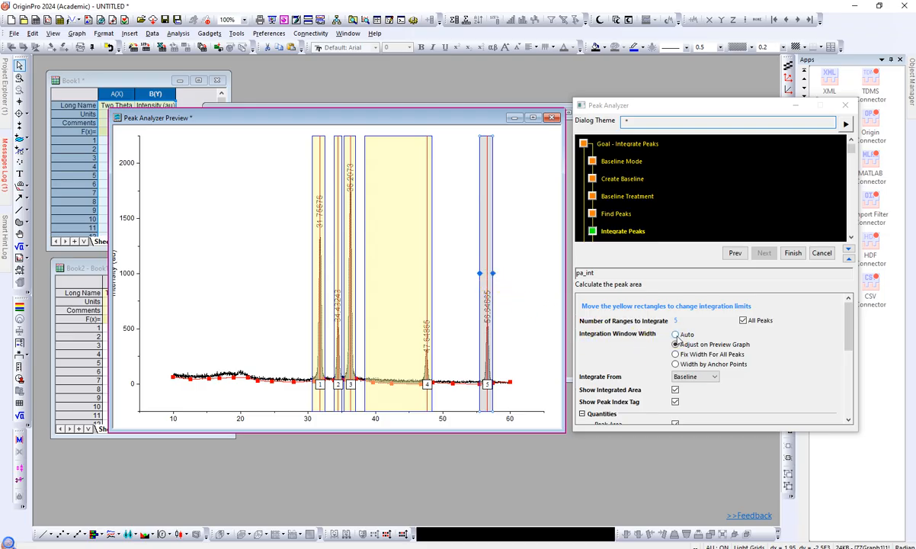
Narrow the integration range of peak 4 to about 46.68 to 48.38.
click(403, 295)
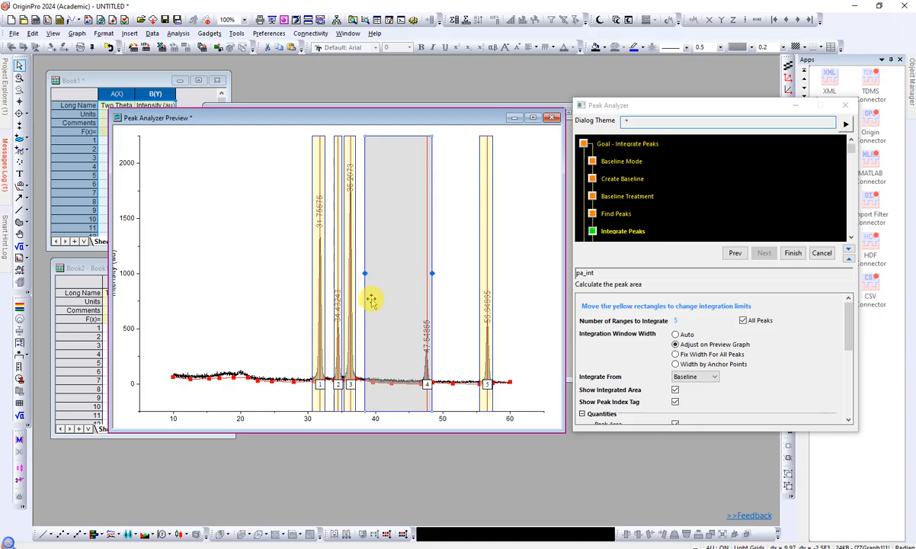
drag(366, 272, 420, 279)
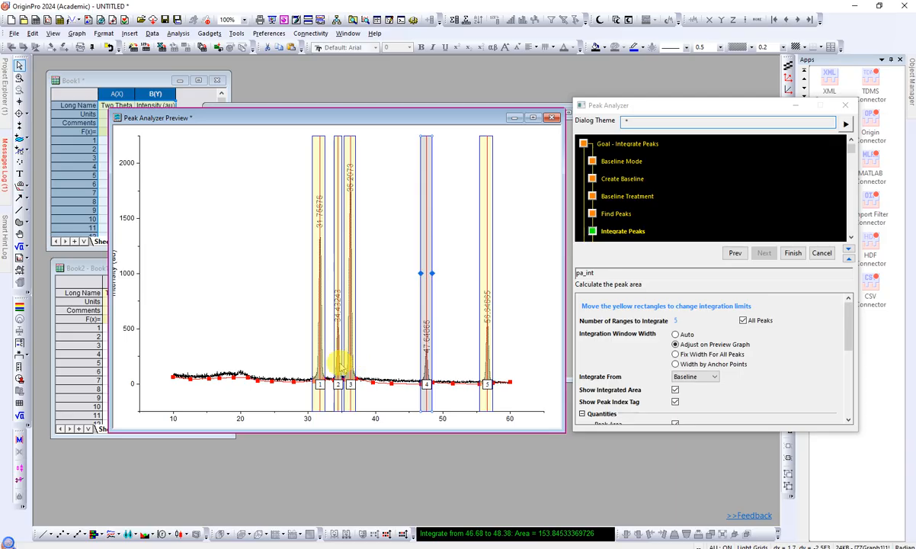
click(386, 319)
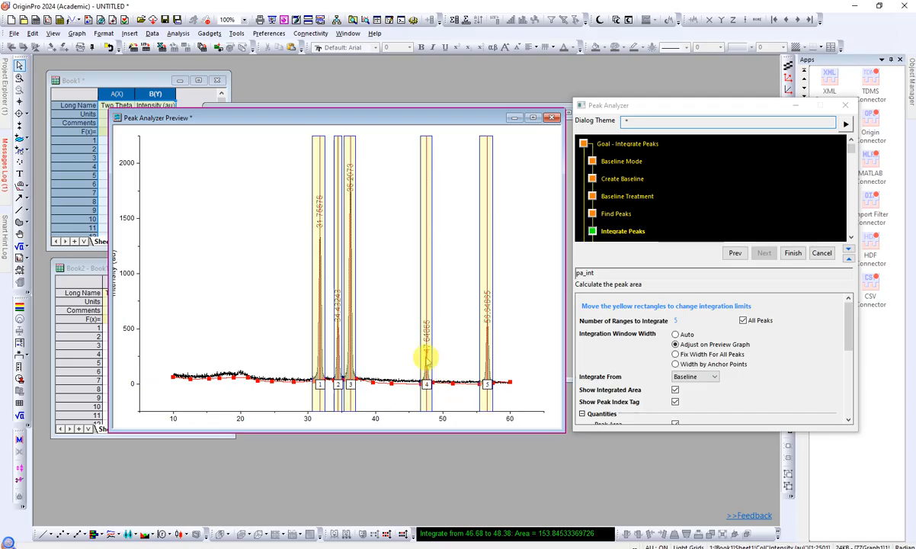
Extend the upper integration limit of peak 3 to about 37.1 and that of peak 2 to about 35.06.
click(353, 259)
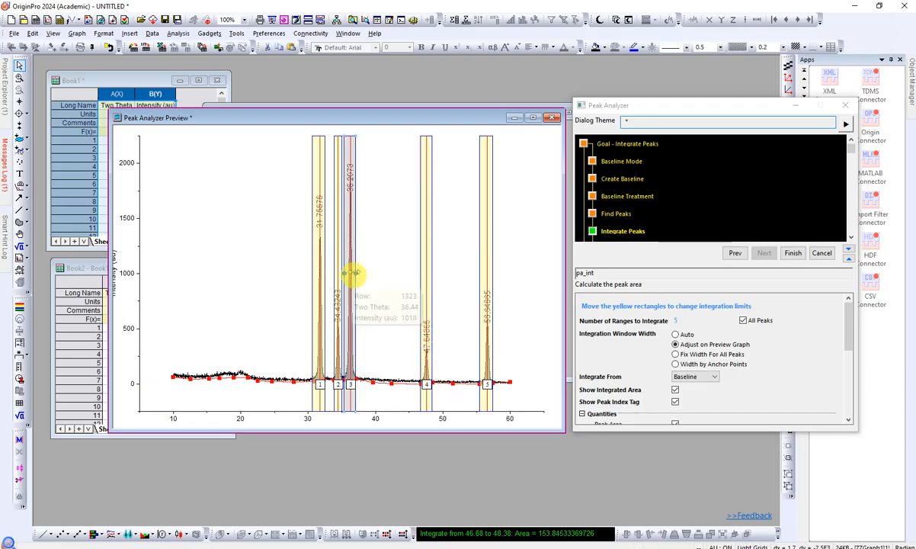
click(369, 334)
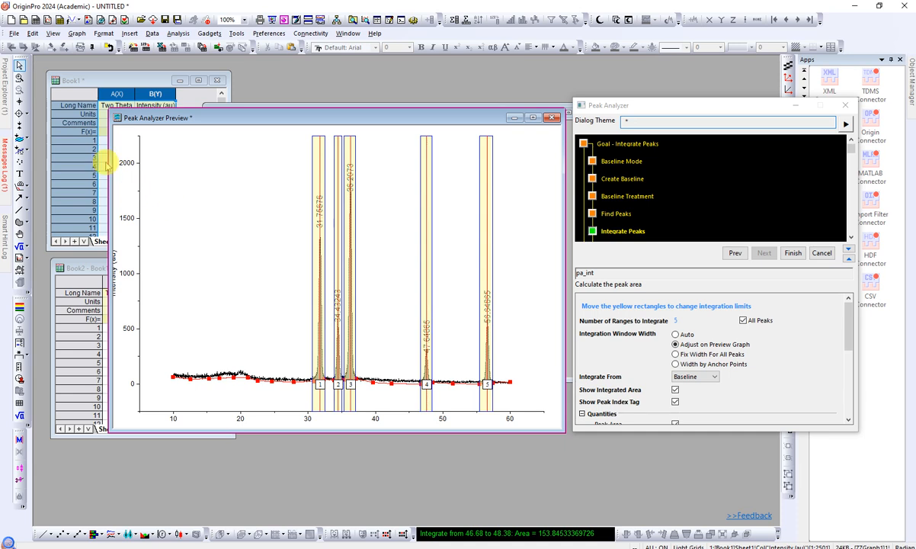
click(19, 77)
drag(300, 343, 376, 392)
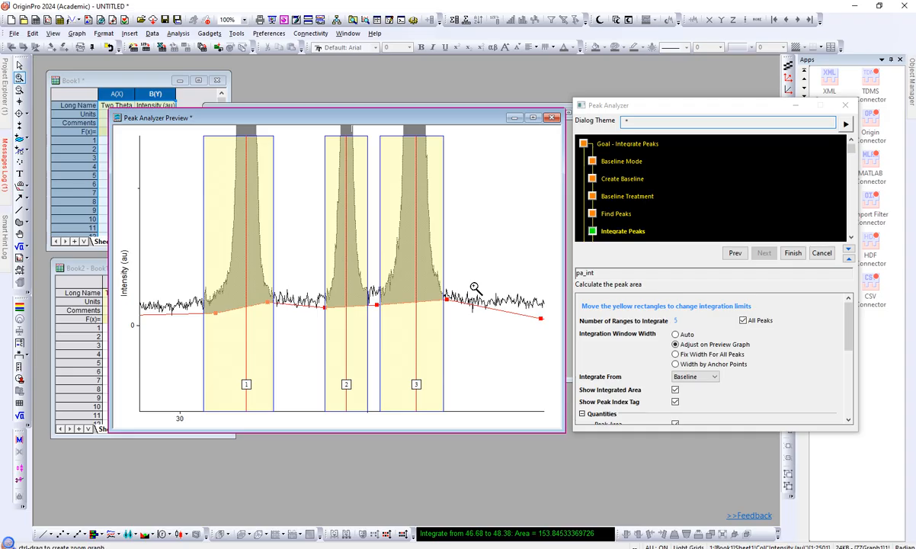
click(19, 65)
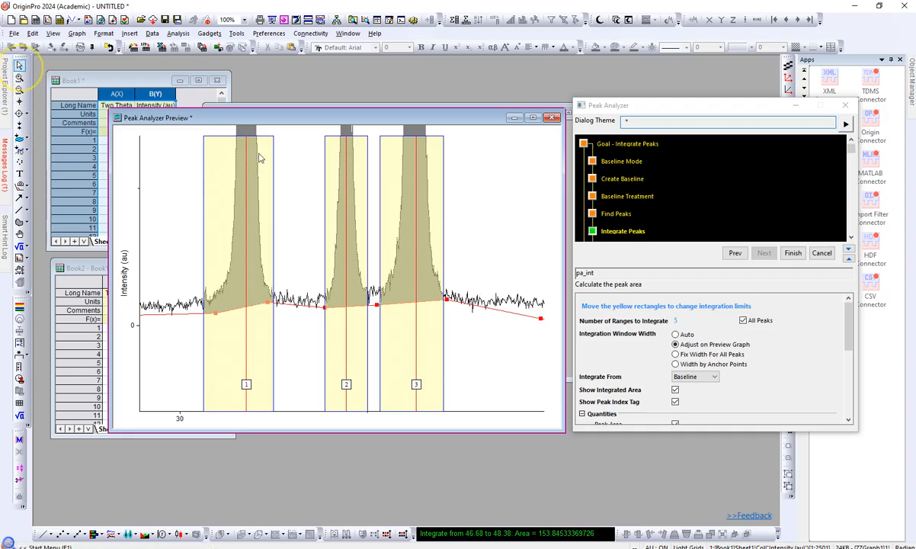
click(441, 253)
drag(442, 270, 368, 282)
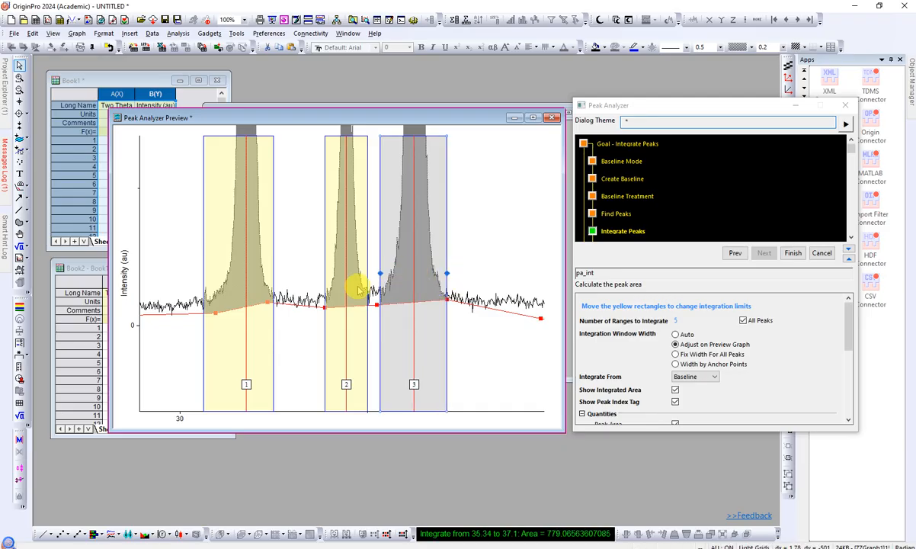
click(367, 265)
drag(368, 273, 371, 273)
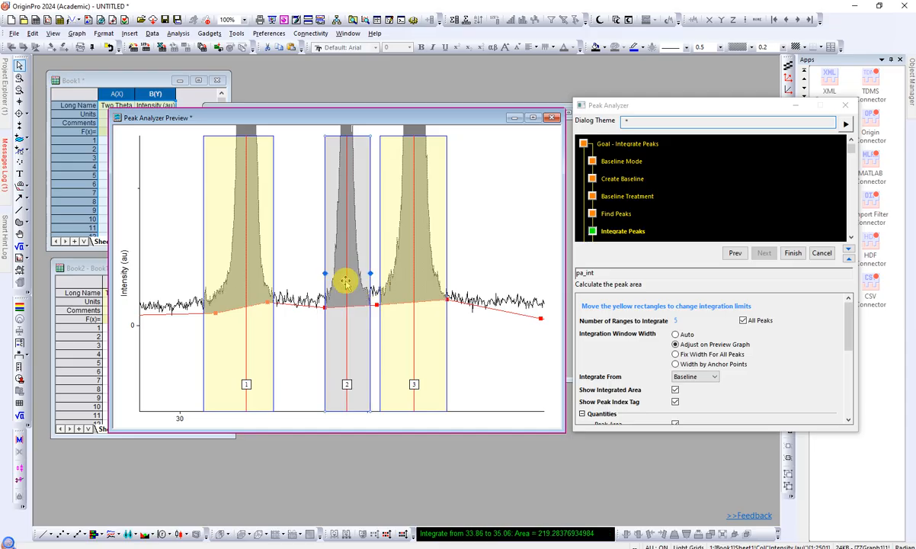
Adjust both integration limits of peak 1 so its range runs from about 30.88 to 32.56.
click(273, 259)
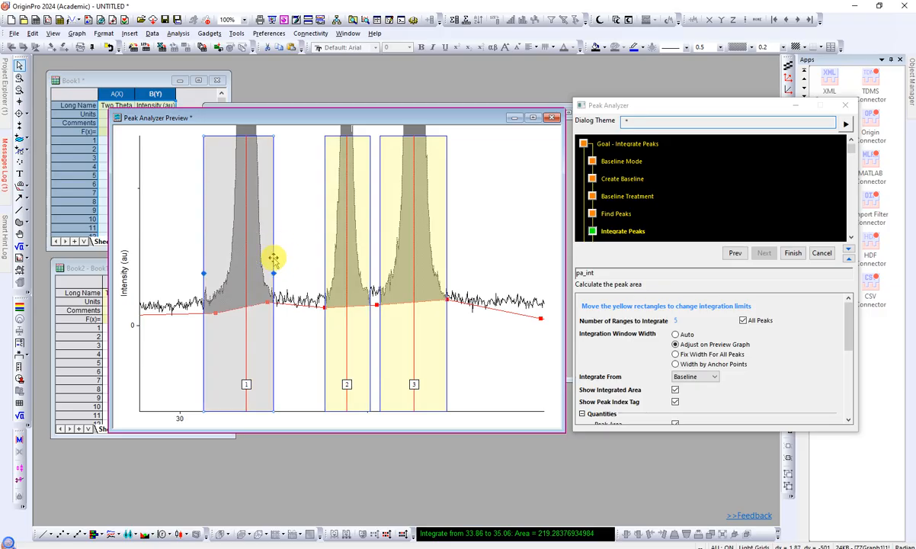
drag(272, 272, 276, 271)
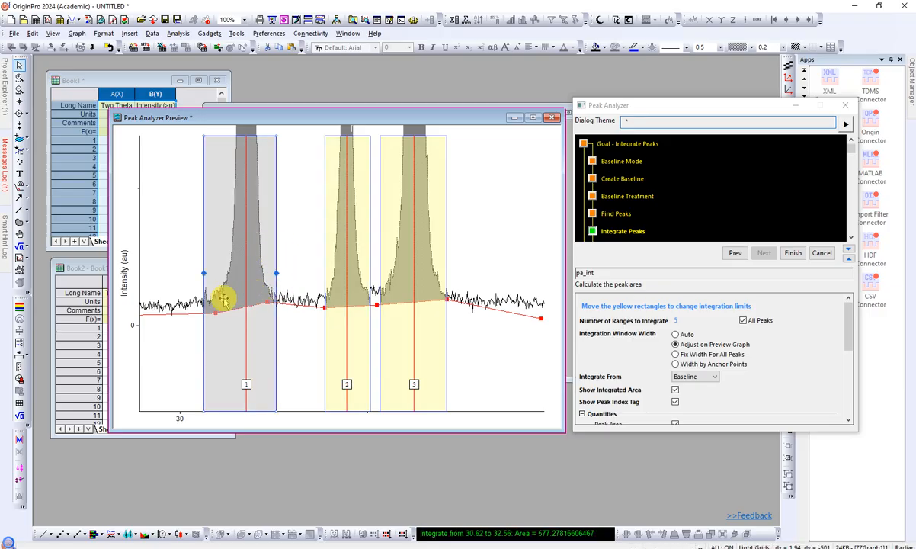
drag(204, 273, 214, 272)
click(189, 263)
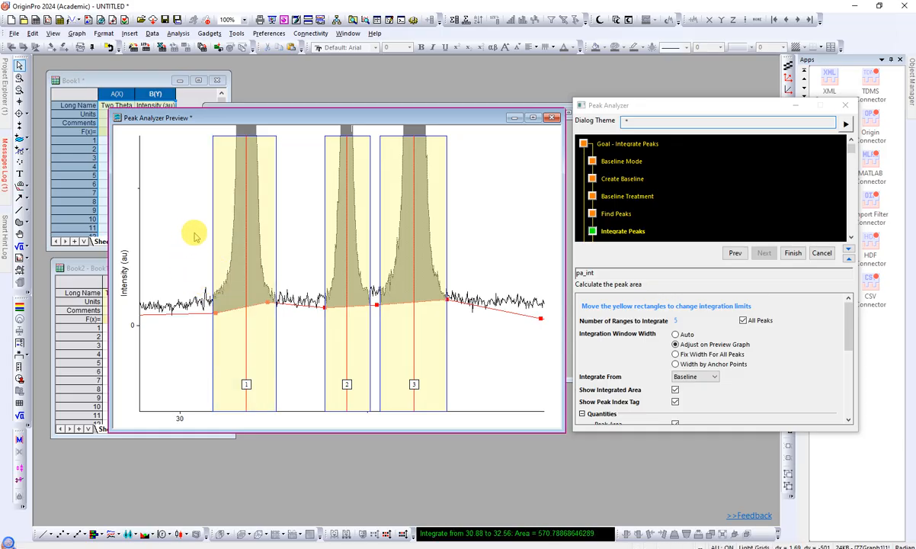
click(19, 90)
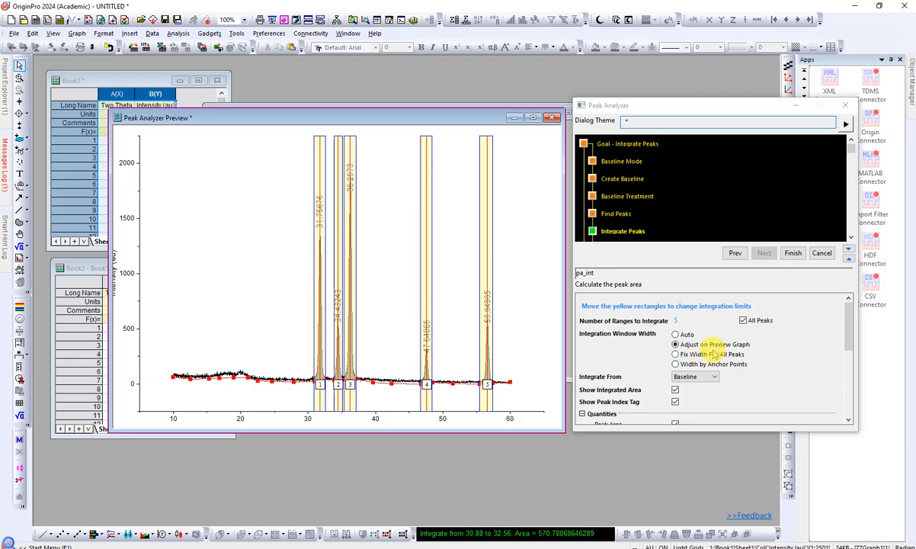
Finish the peak integration, then move the graph aside and enlarge the Book1 window to show more result columns.
scroll(751, 388, down, 1)
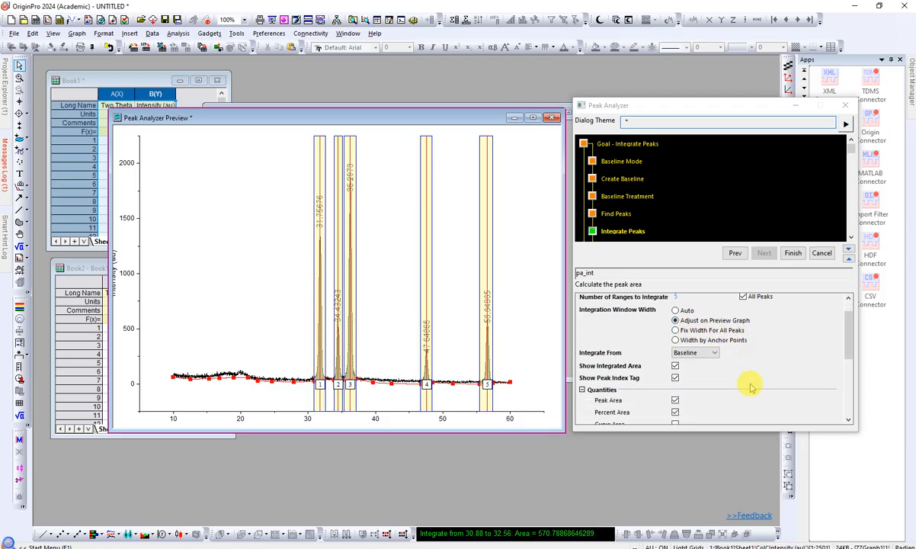
scroll(750, 385, up, 1)
click(793, 254)
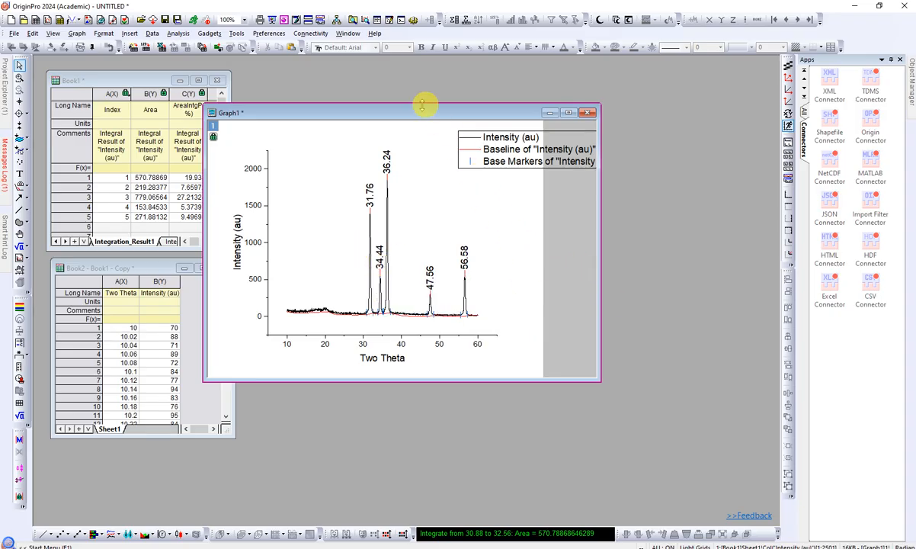
drag(420, 112, 494, 116)
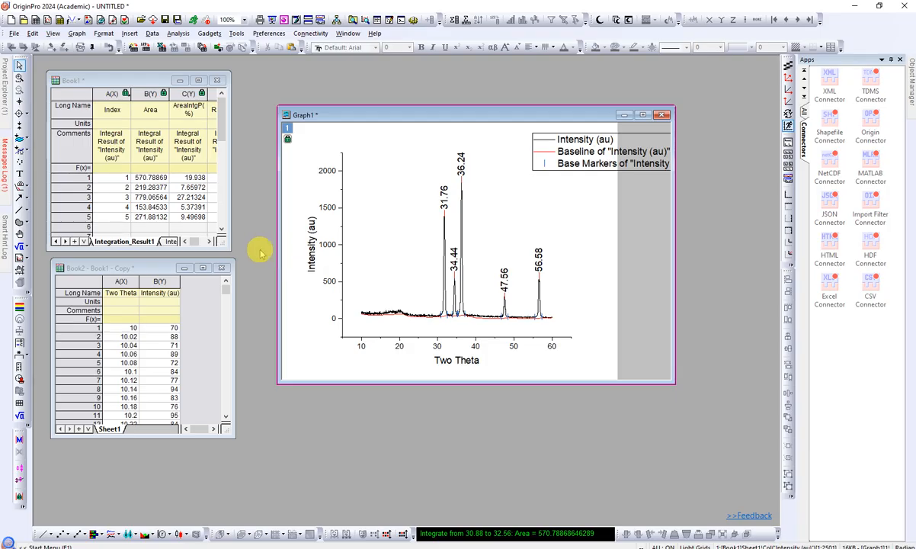
drag(233, 249, 441, 268)
Review the raw data, integration result, integrated curve and plot data sheets in Book1, ending on the integration results.
click(122, 259)
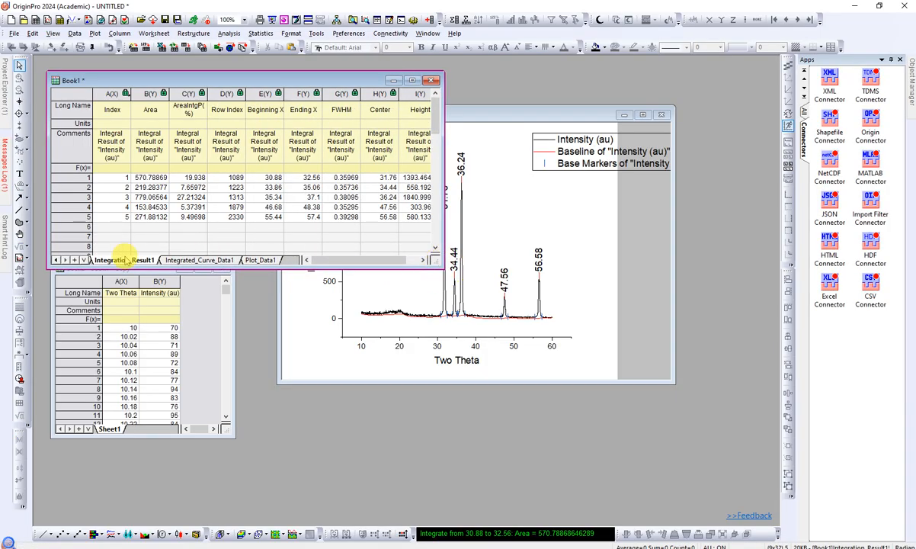
click(56, 260)
click(84, 260)
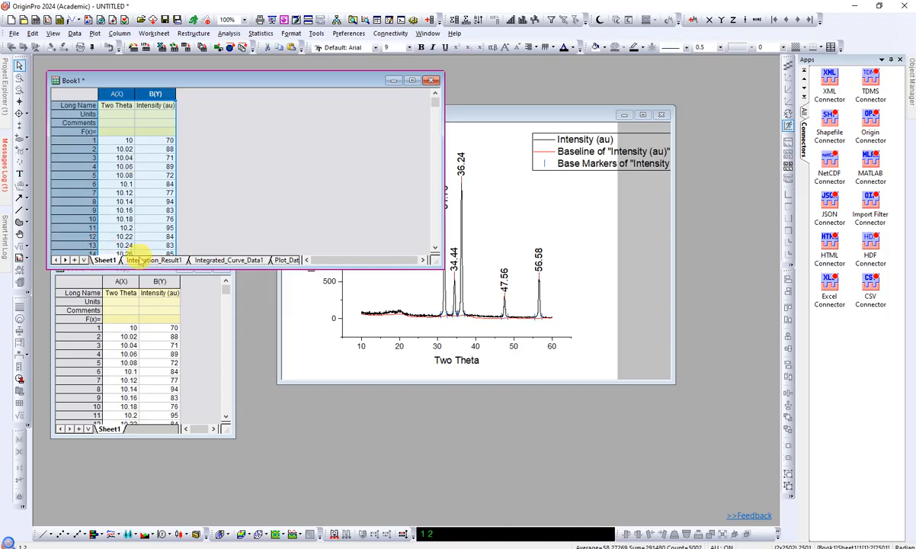
click(144, 260)
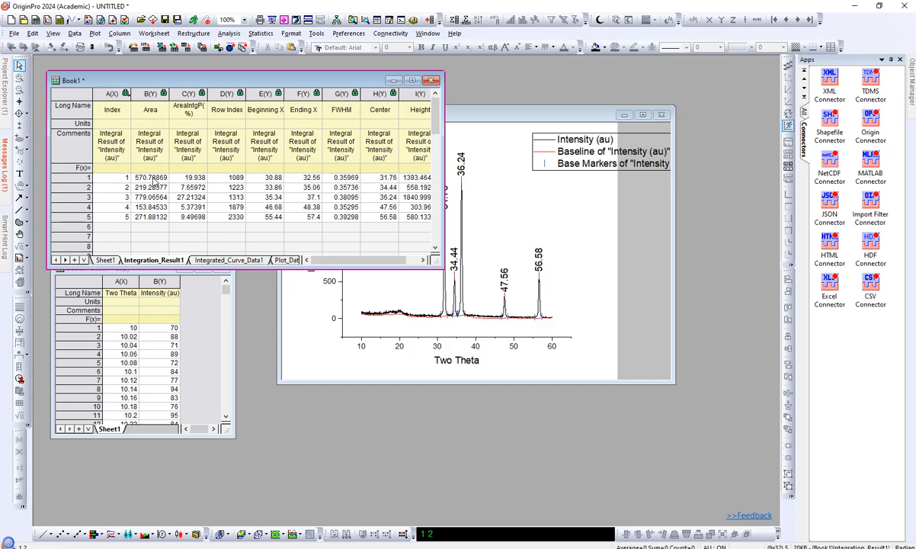
click(227, 260)
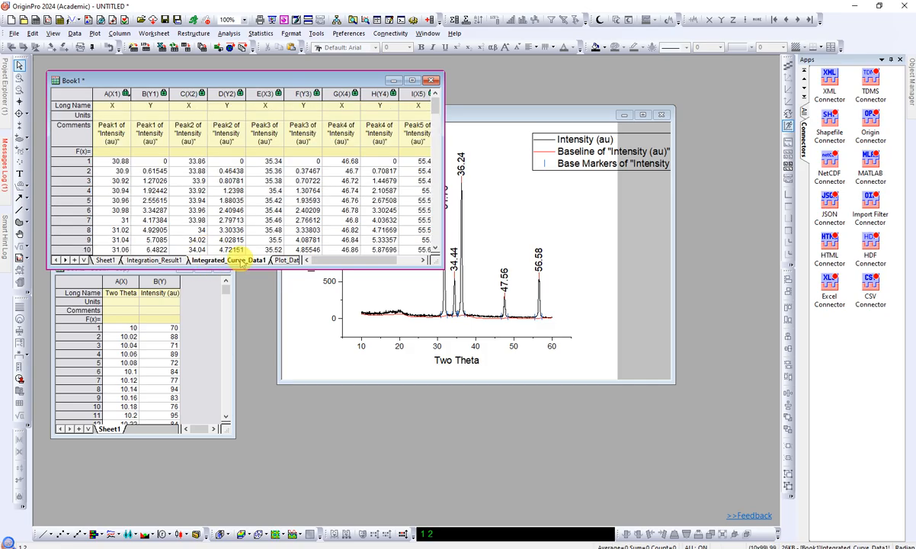
click(283, 260)
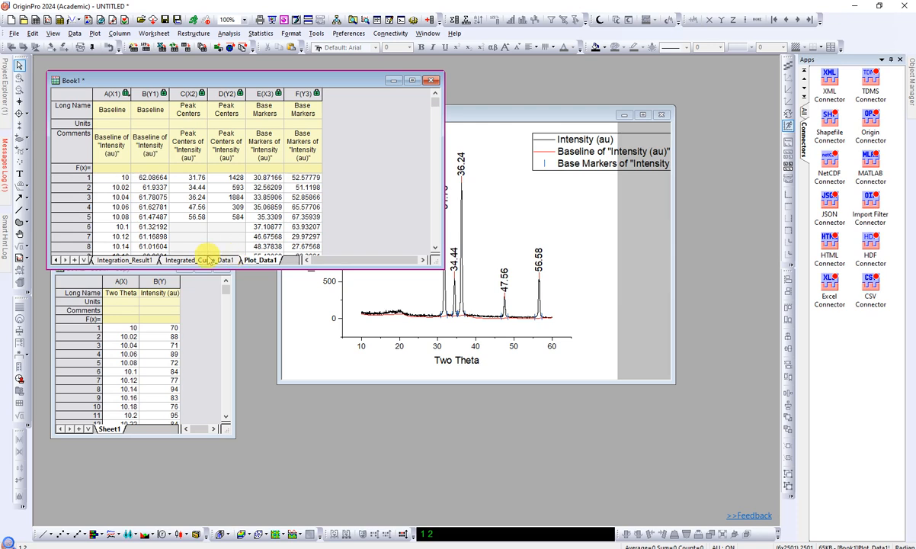
click(130, 260)
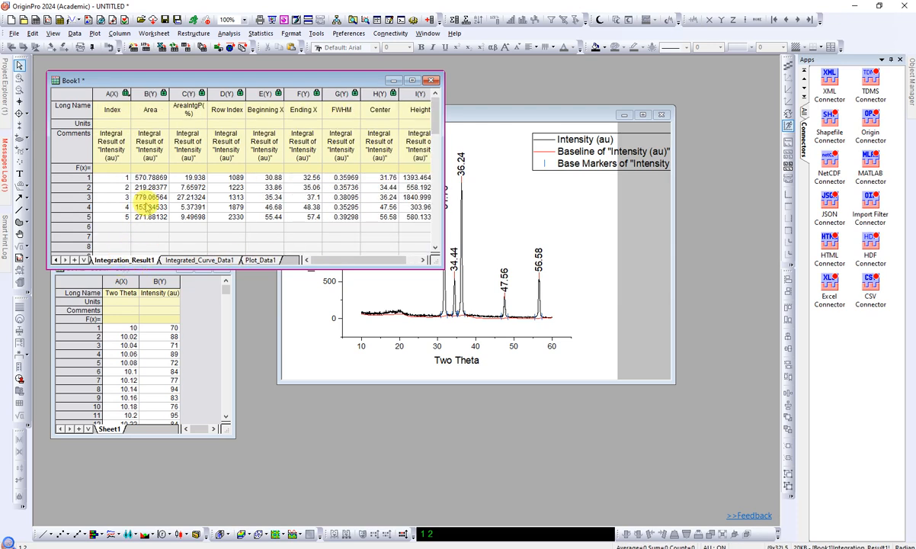
Copy the five peak area values from the Area column of the integration results.
click(148, 177)
drag(148, 177, 146, 215)
right_click(151, 203)
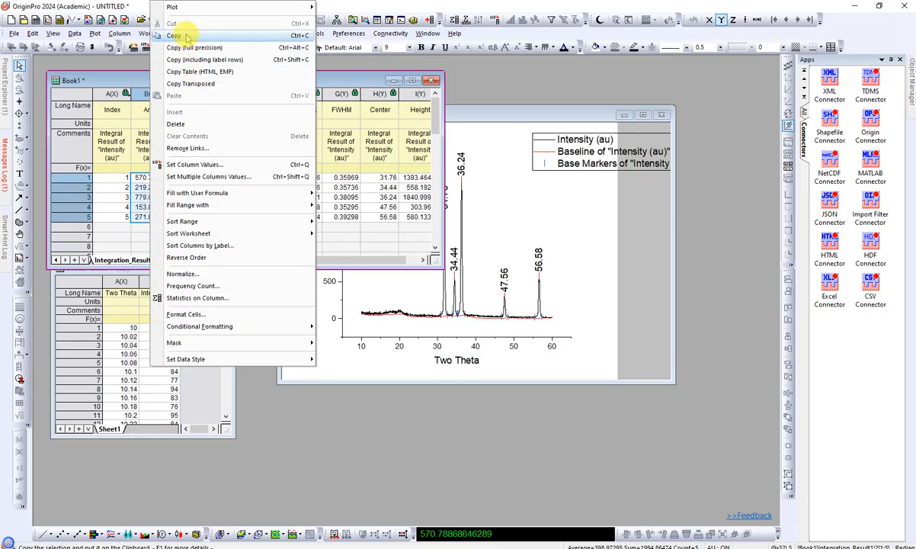
click(228, 35)
Switch to Excel and paste the five areas under Area of Crystalline Peaks, starting in cell D2.
click(283, 547)
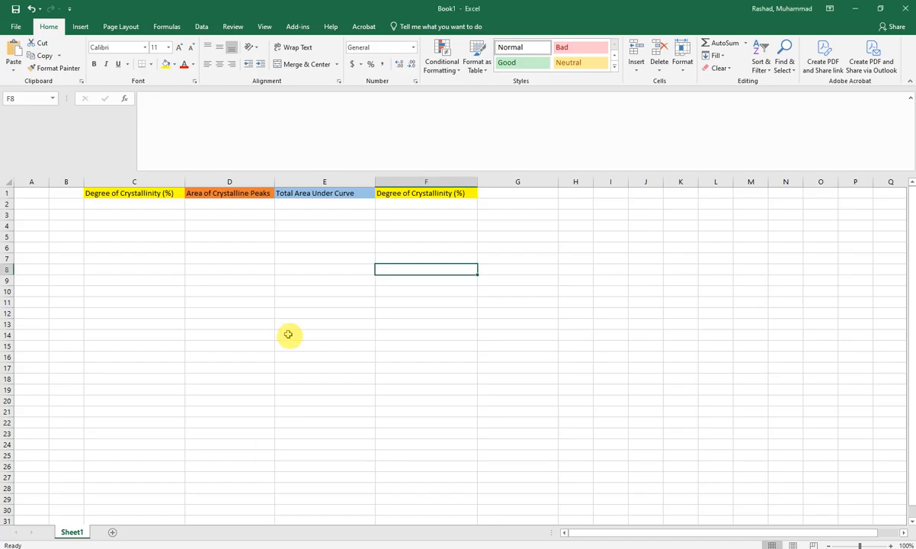
click(308, 304)
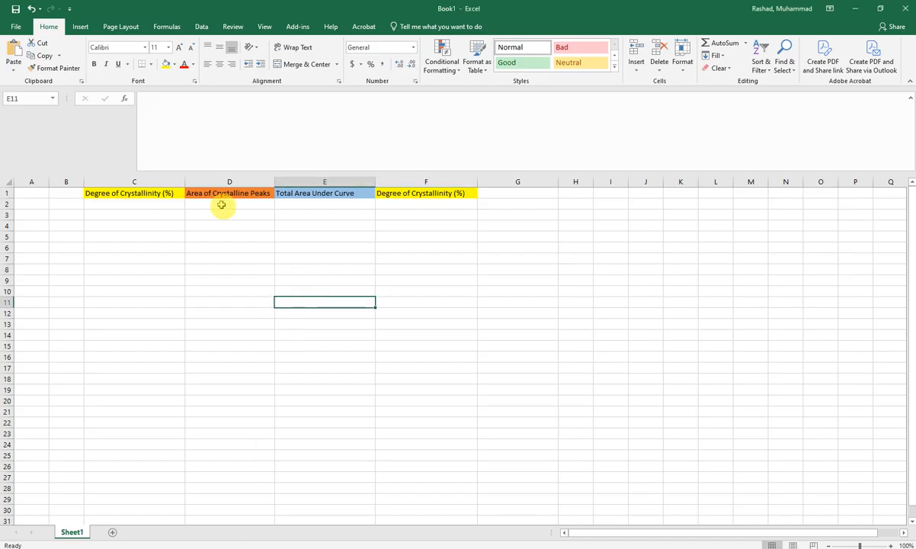
click(221, 204)
right_click(221, 204)
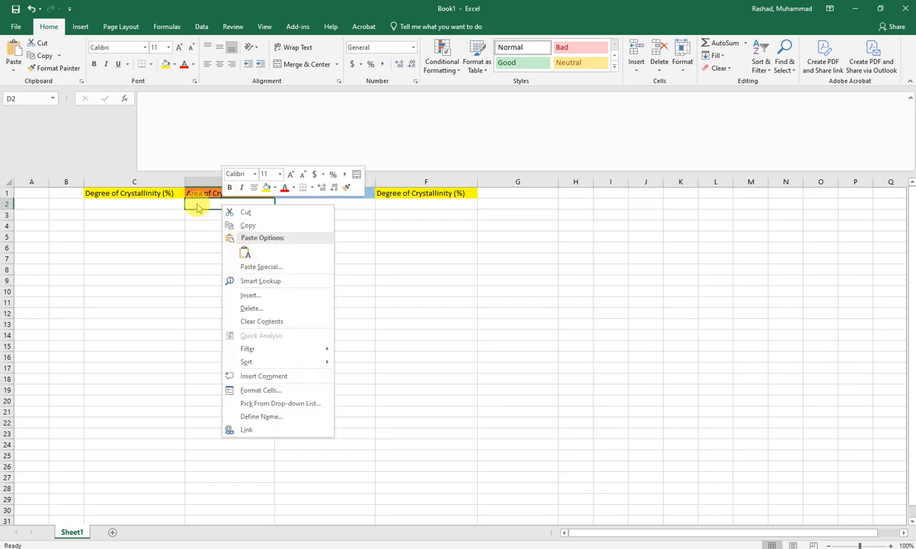
click(196, 206)
key(ctrl+v)
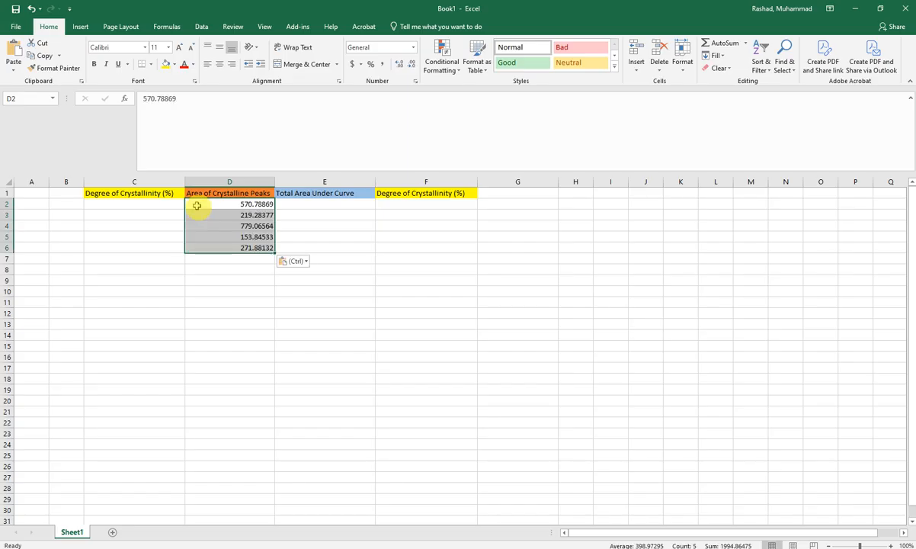
Total the crystalline peak areas in cell D7 with the formula =SUM(D2:D6).
click(221, 281)
click(244, 258)
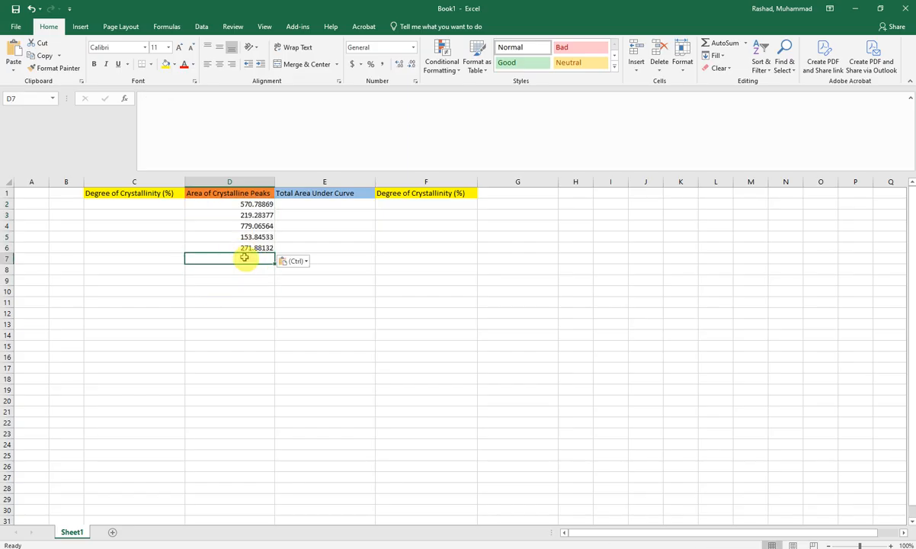
click(192, 119)
text(=)
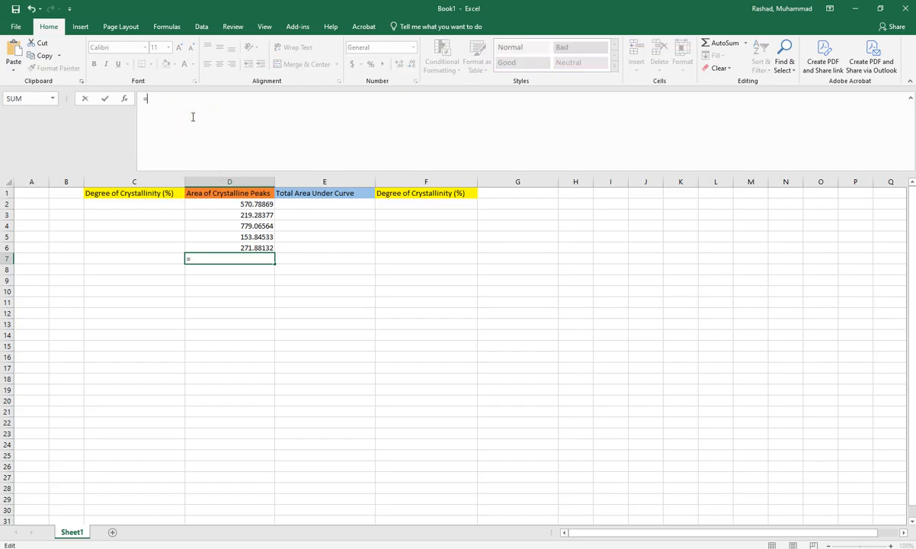
text(SUM)
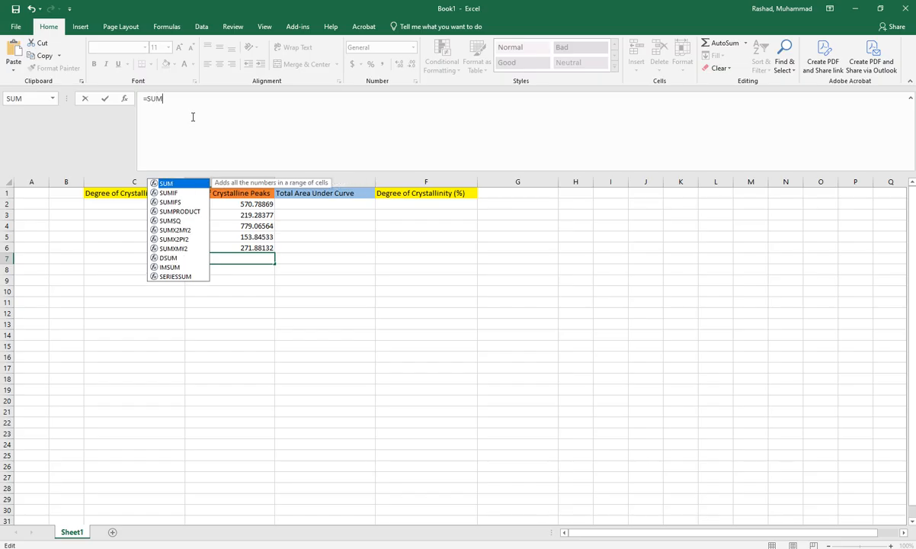
text(()
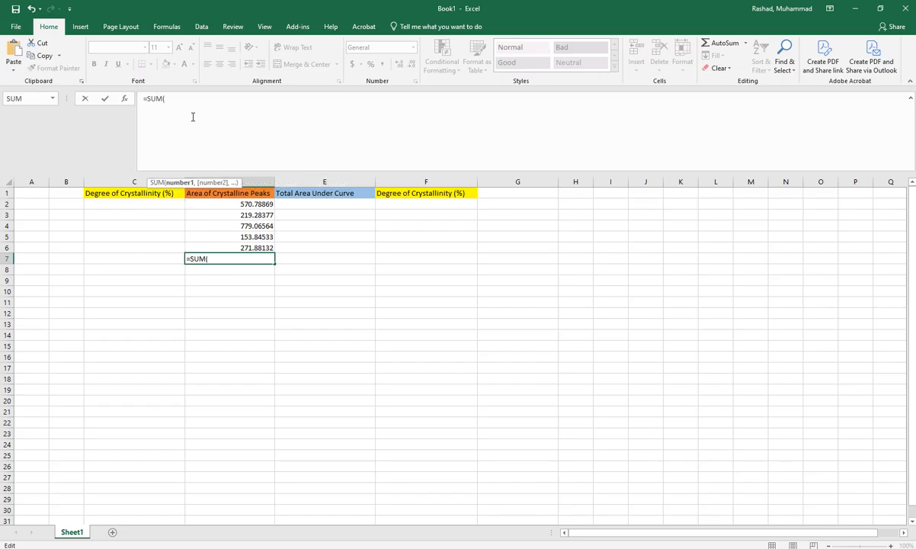
drag(251, 204, 255, 246)
click(213, 118)
text())
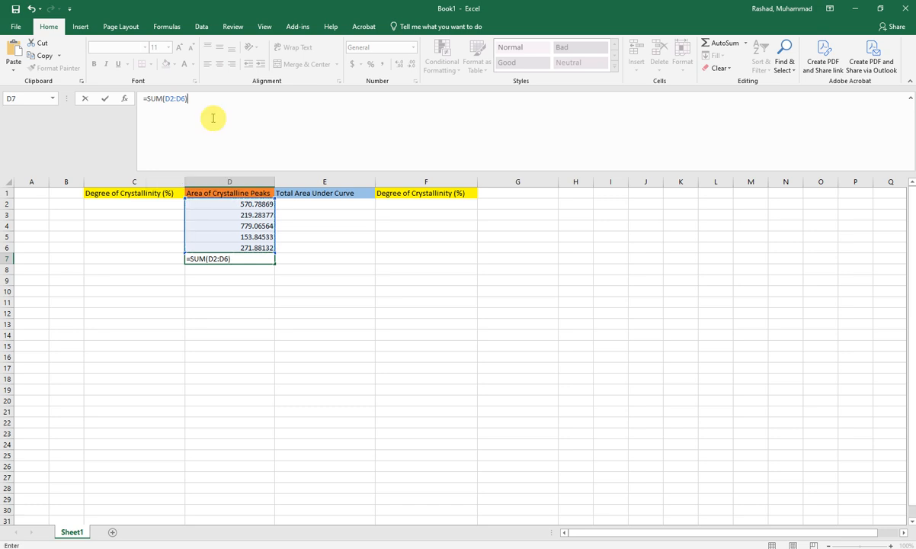
key(Return)
Highlight the summed crystalline area in cell D7 with a yellow fill.
click(221, 324)
click(257, 260)
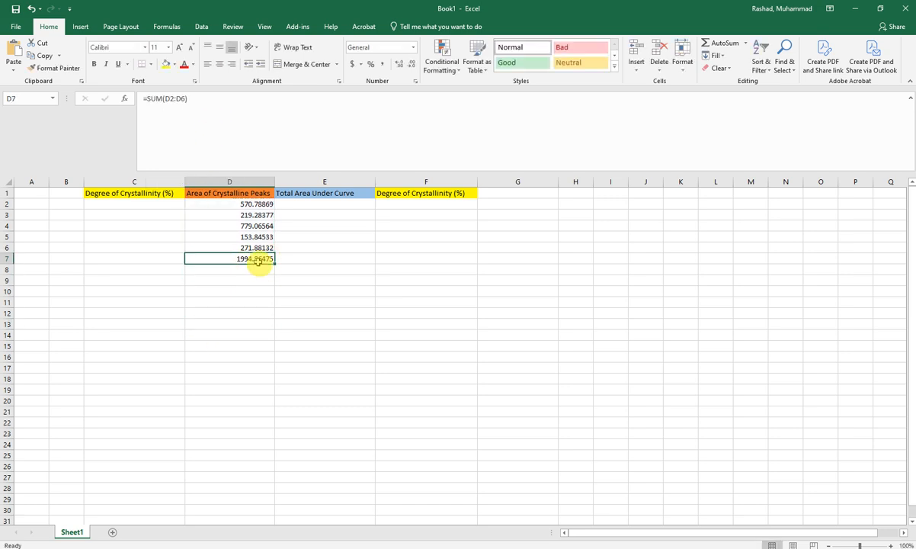
click(168, 66)
click(291, 288)
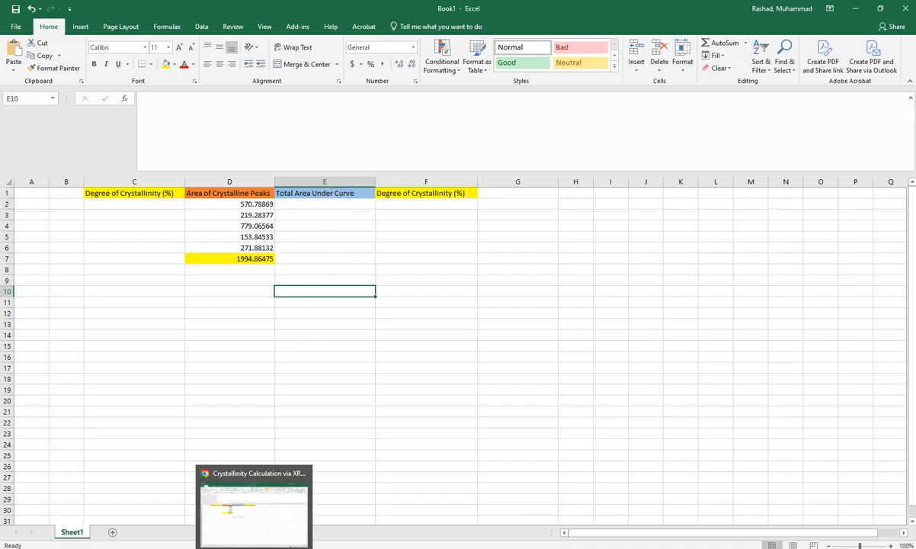
Switch back to OriginPro and delete the integrated peak graph Graph1.
click(175, 496)
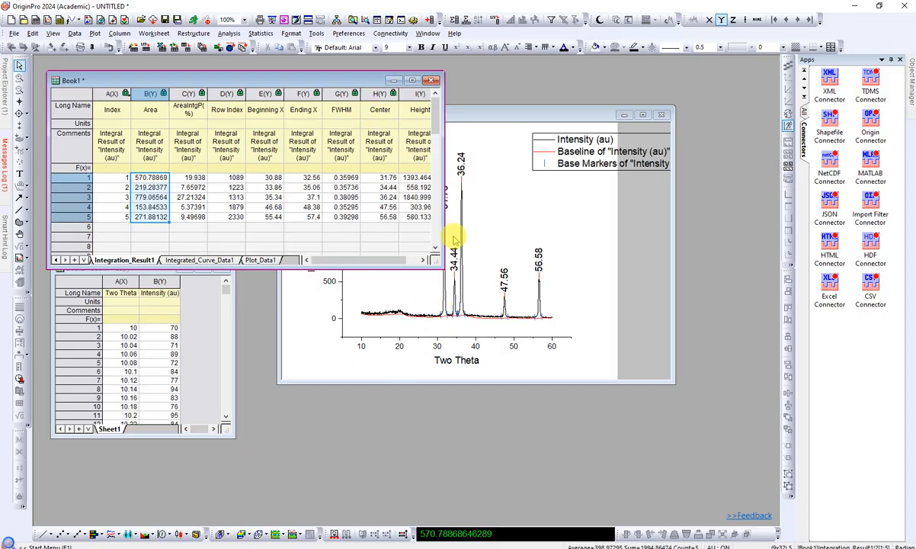
click(566, 232)
click(656, 116)
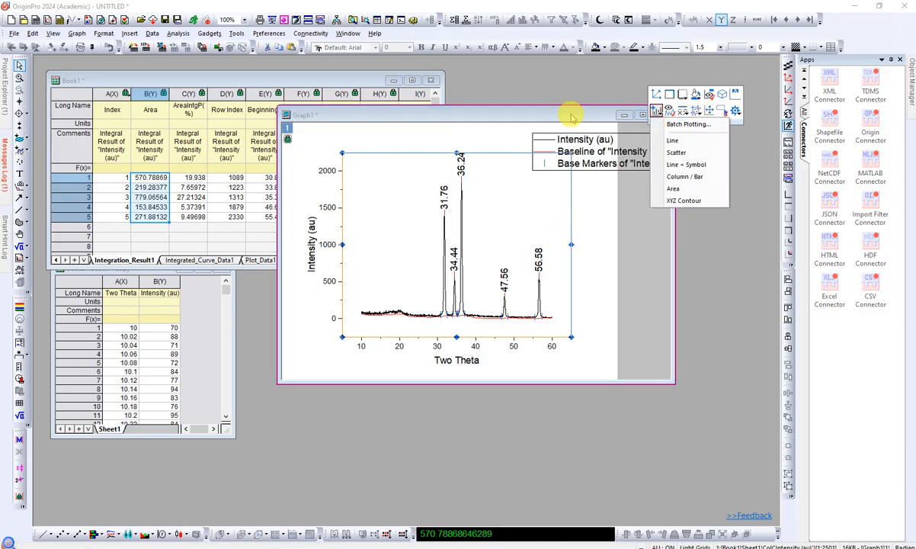
click(575, 110)
click(661, 115)
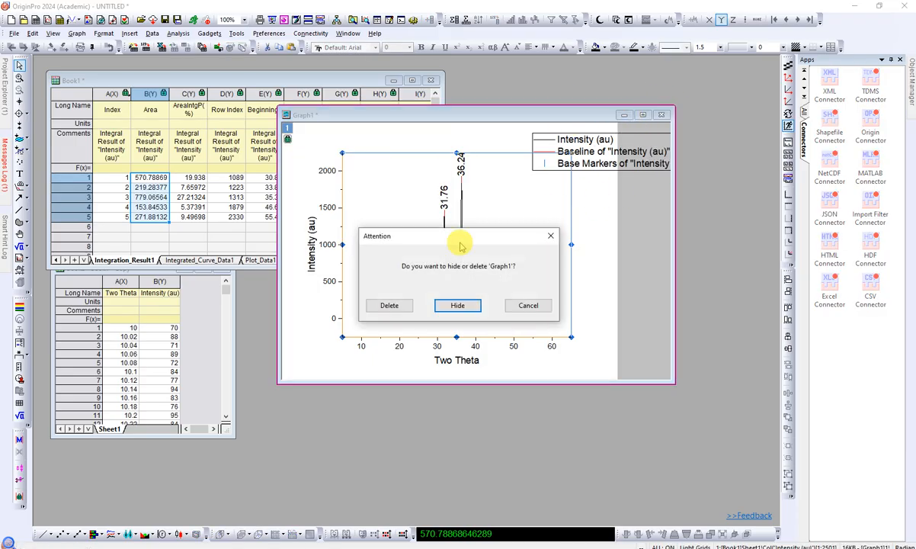
click(389, 305)
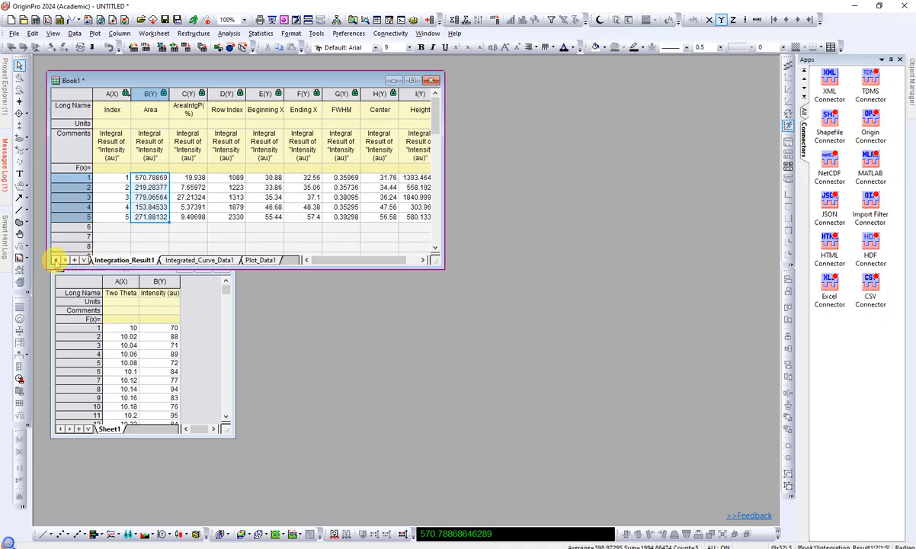
Plot the Two Theta and Intensity columns of the Book2 copy as a line graph and enlarge the graph window.
click(55, 260)
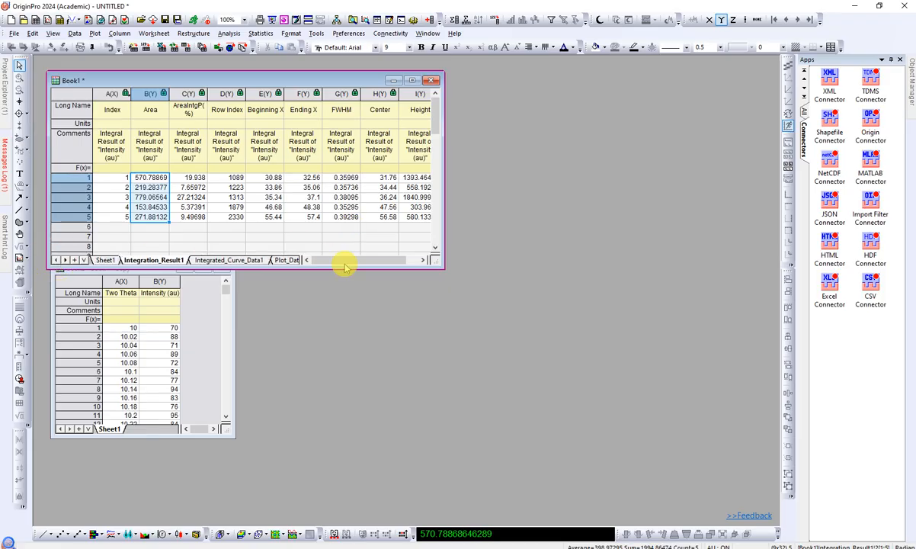
click(212, 327)
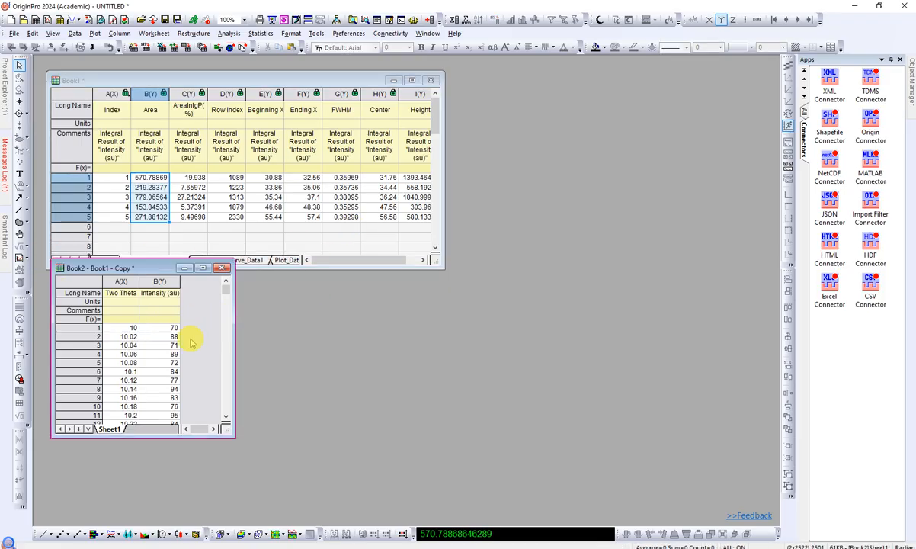
drag(155, 281, 122, 281)
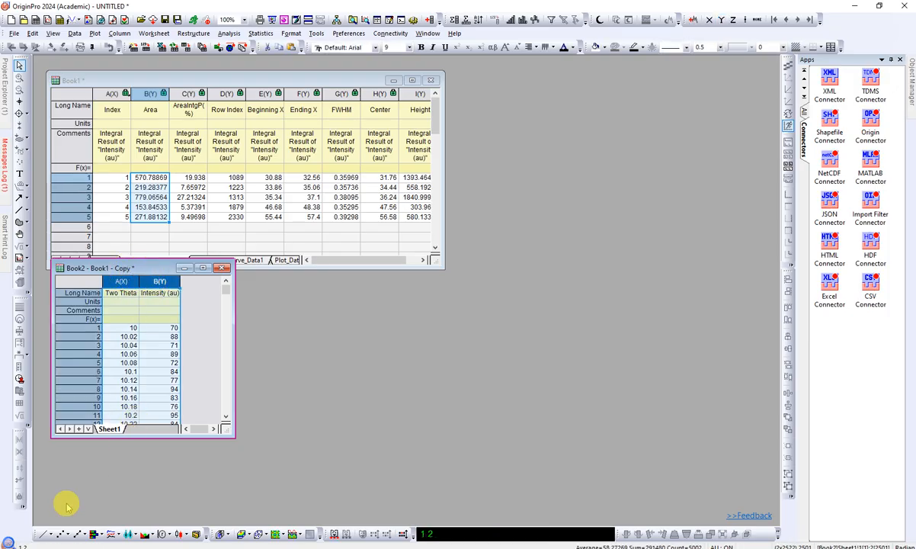
click(46, 532)
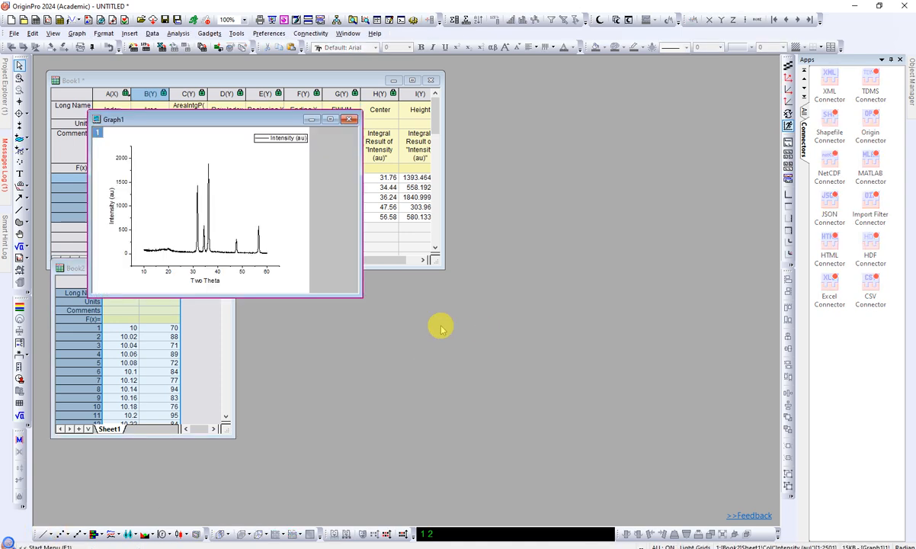
drag(361, 296, 481, 385)
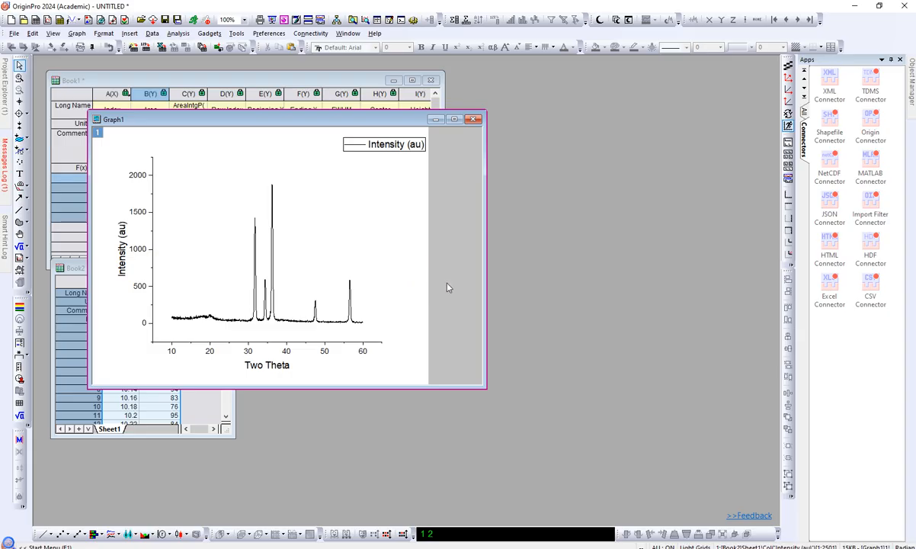
click(272, 200)
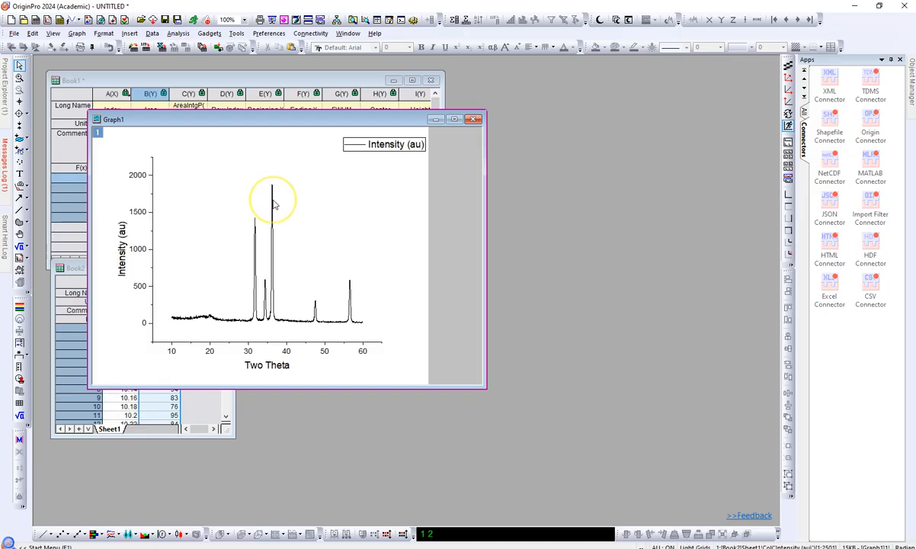
Open the Peak Analyzer dialog for the new graph, enlarge its preview window and arrange both side by side.
click(179, 34)
mouse_move(212, 108)
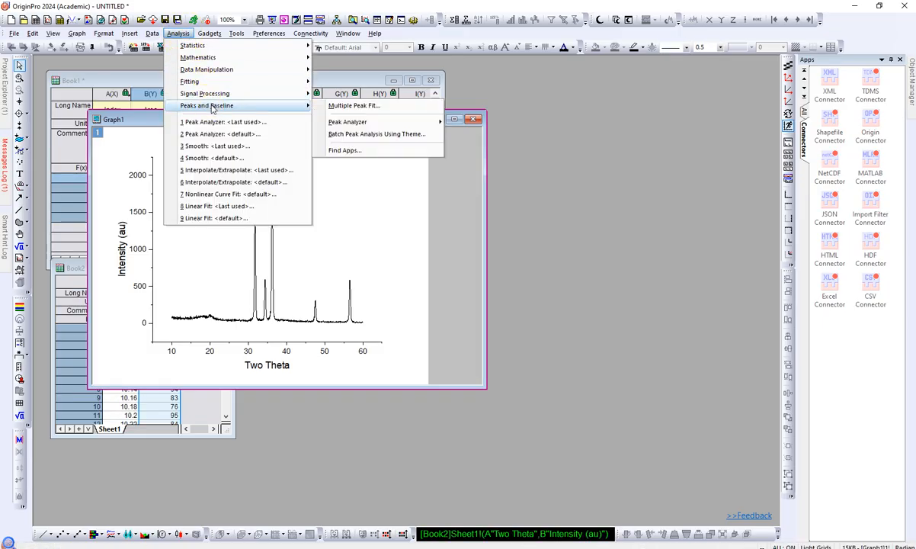
mouse_move(347, 122)
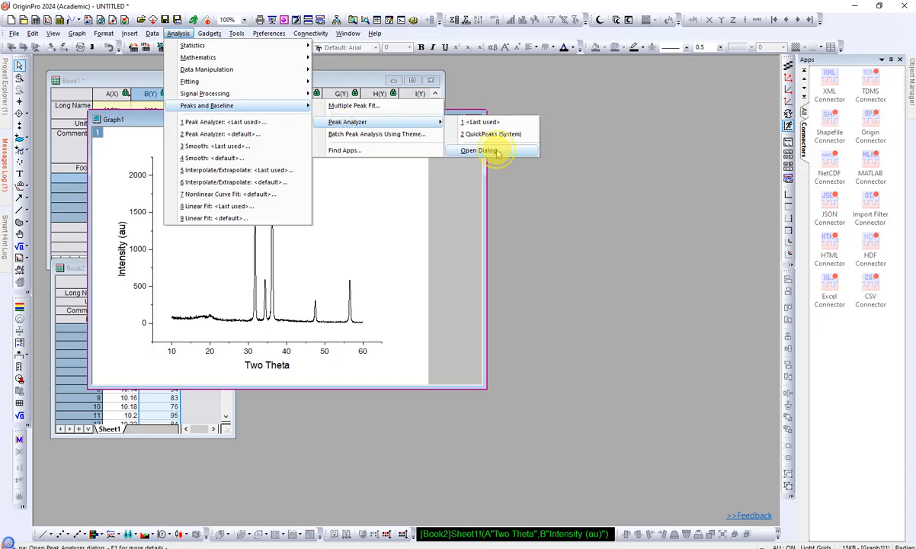
click(481, 150)
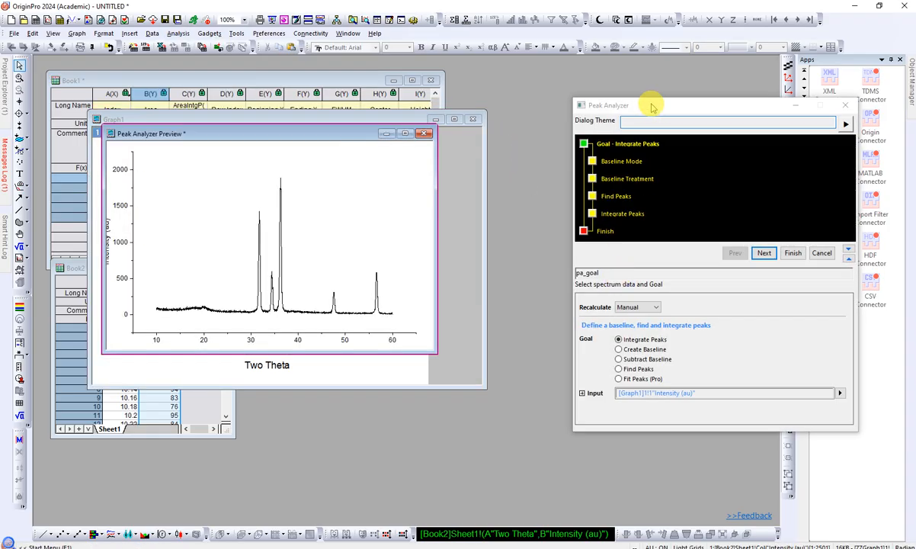
drag(650, 105, 531, 114)
drag(209, 139, 139, 125)
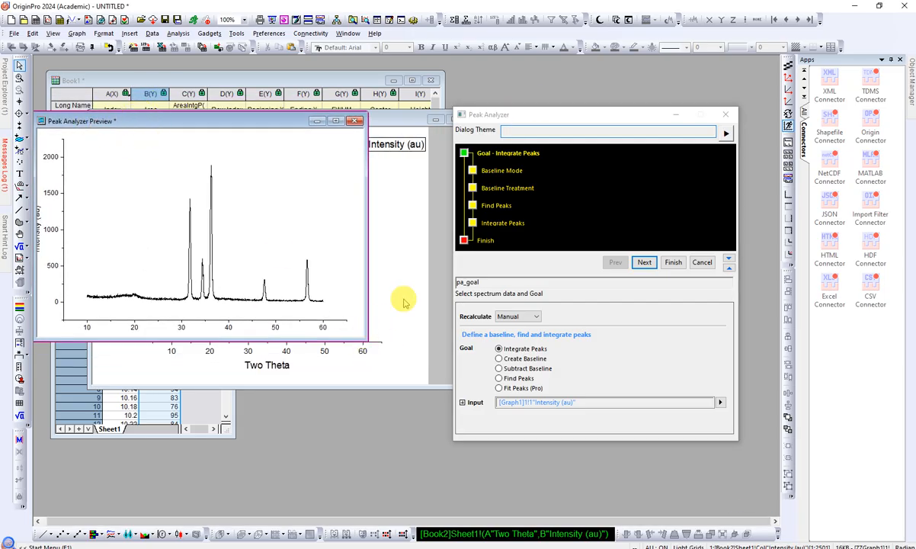
drag(363, 338, 451, 401)
drag(589, 122, 601, 118)
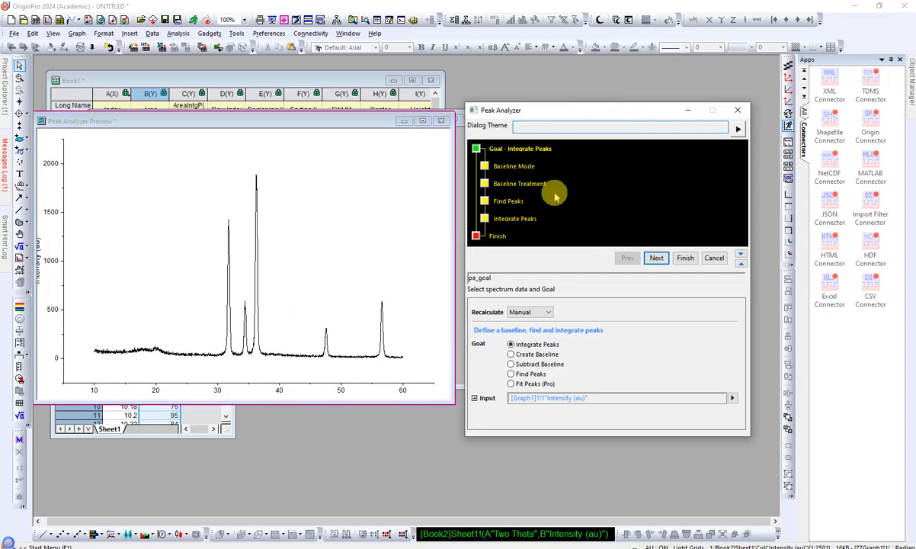
Try the User Defined baseline mode for the peak integration and return to the goal settings.
click(656, 258)
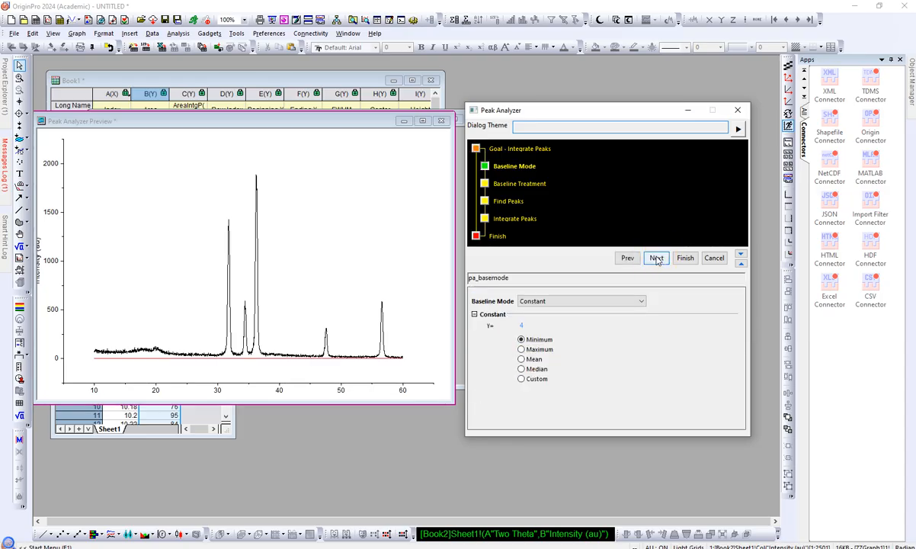
click(556, 304)
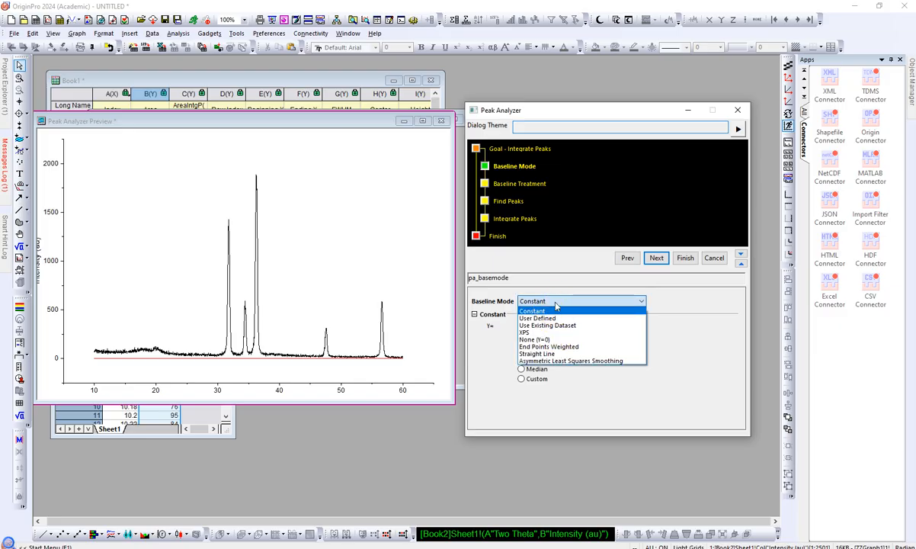
click(528, 324)
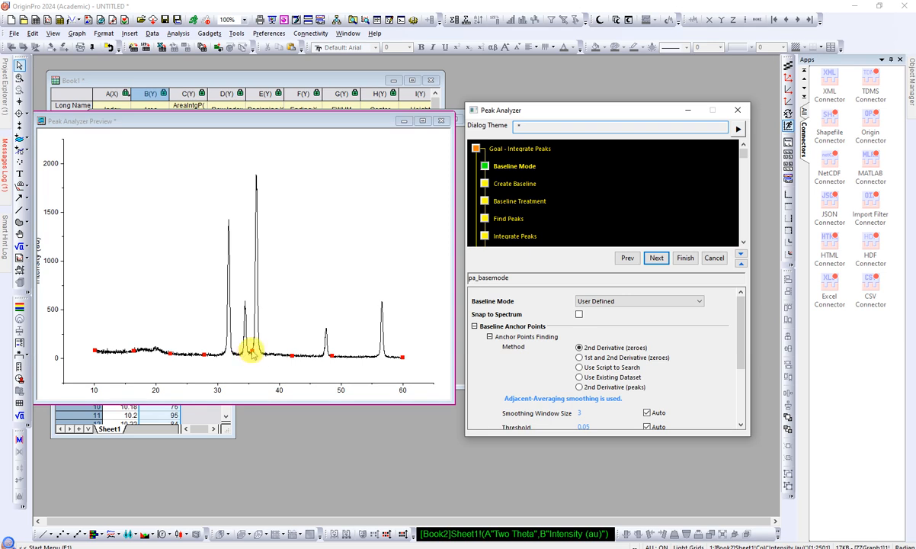
mouse_move(253, 355)
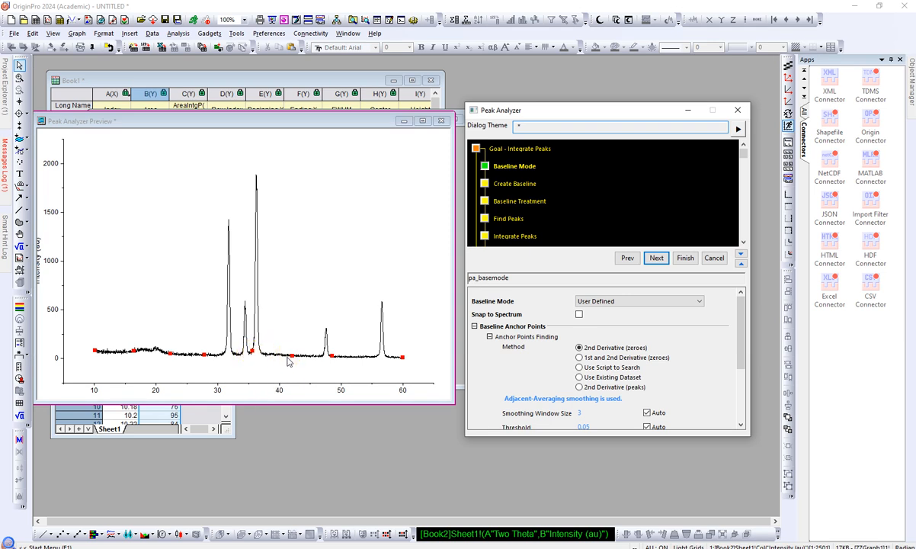
click(628, 259)
click(547, 312)
click(545, 311)
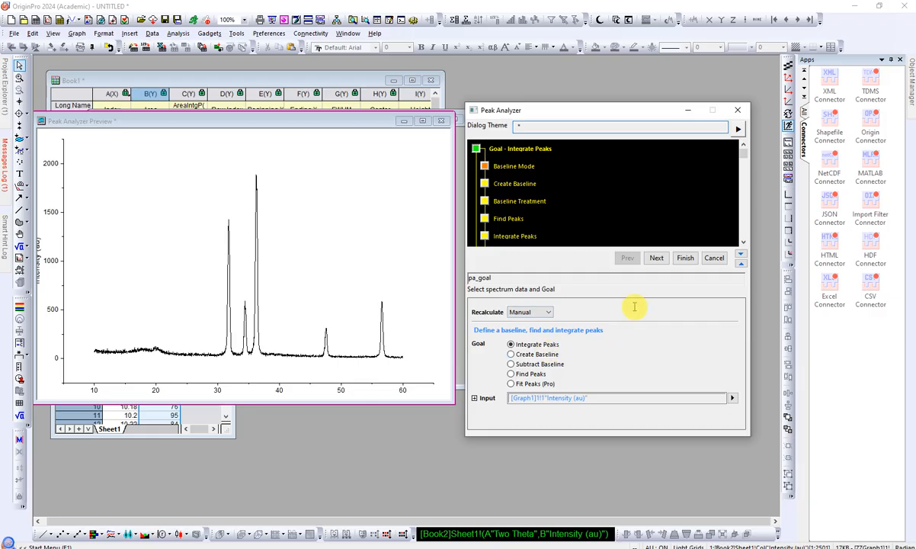
Set the baseline mode for the peak integration to Constant with a Custom Y value.
click(655, 258)
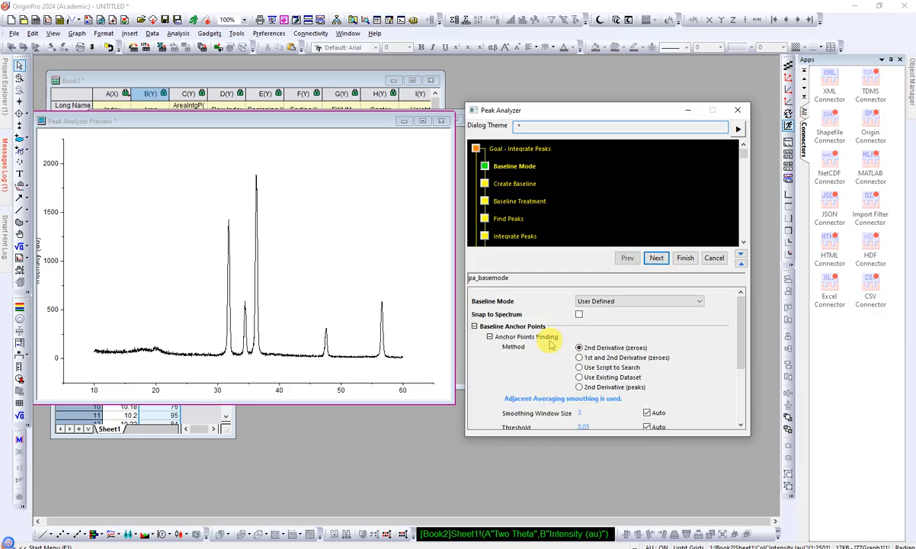
click(605, 301)
click(607, 311)
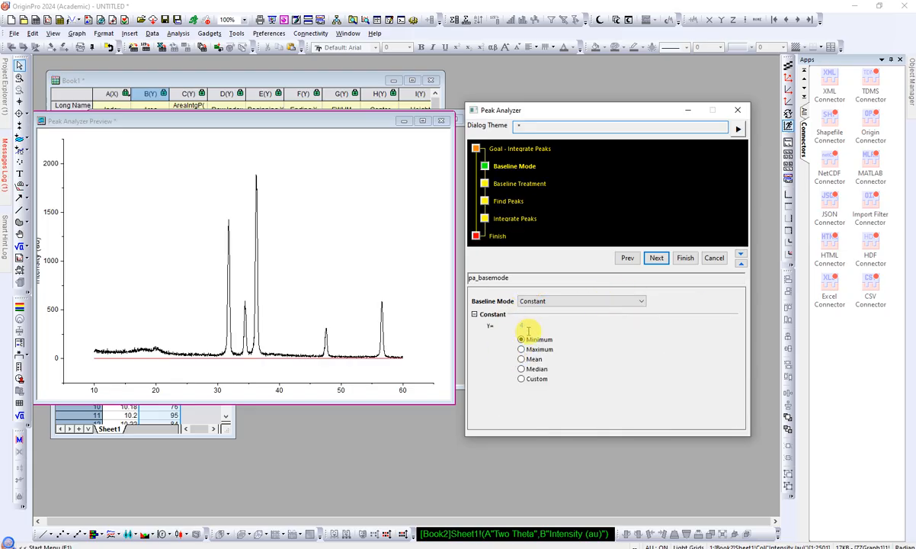
click(522, 380)
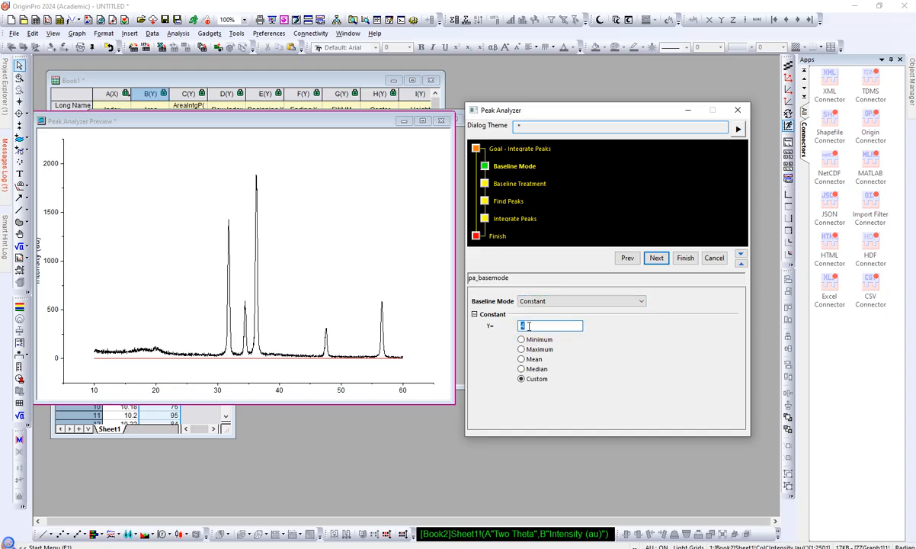
click(602, 338)
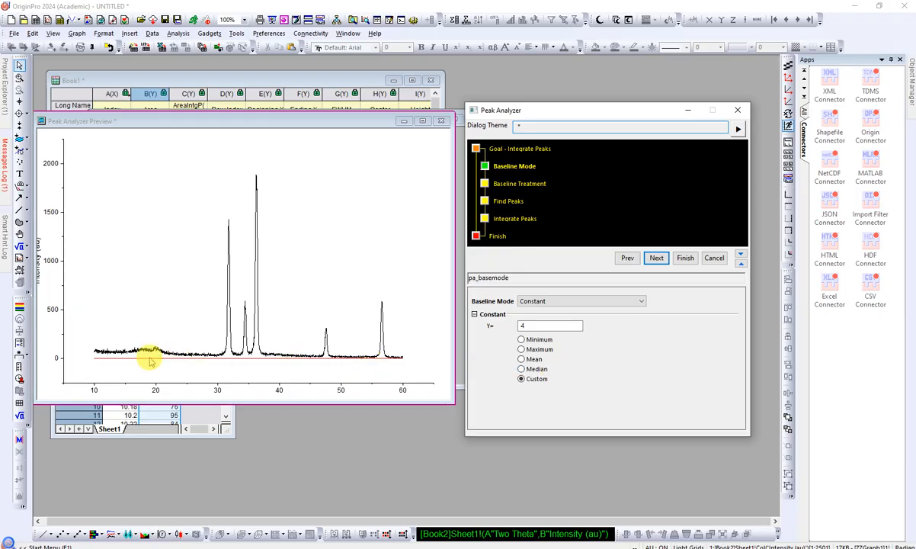
Try constant baseline values of Y = 10 and Y = 50 against the spectrum preview.
double_click(521, 326)
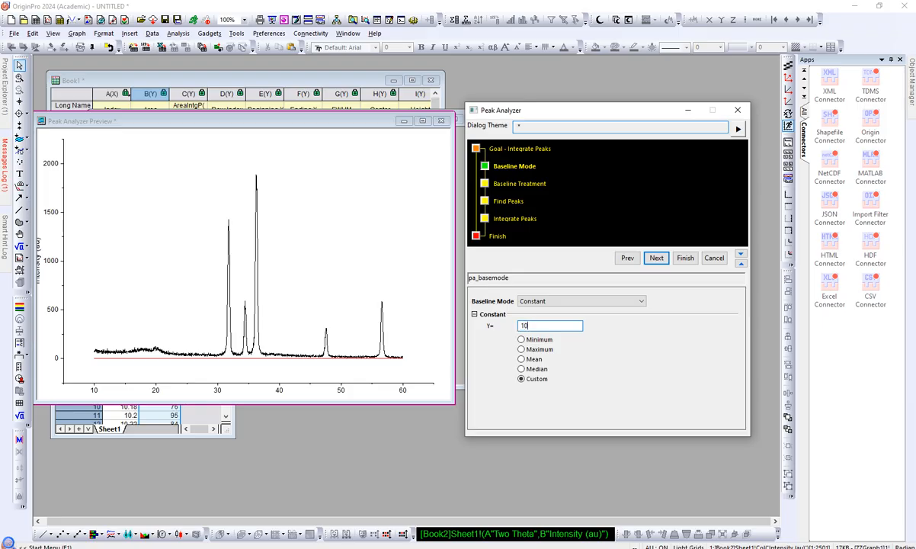
key(Return)
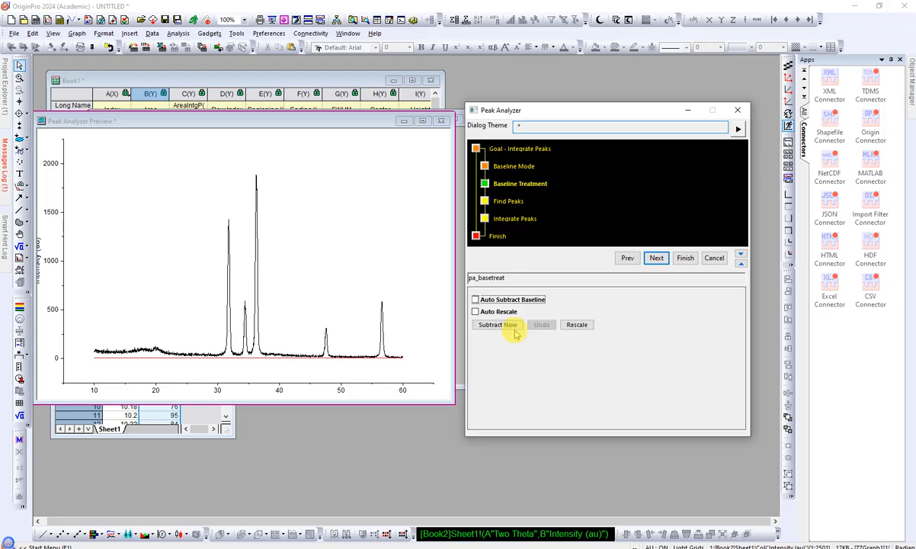
click(627, 257)
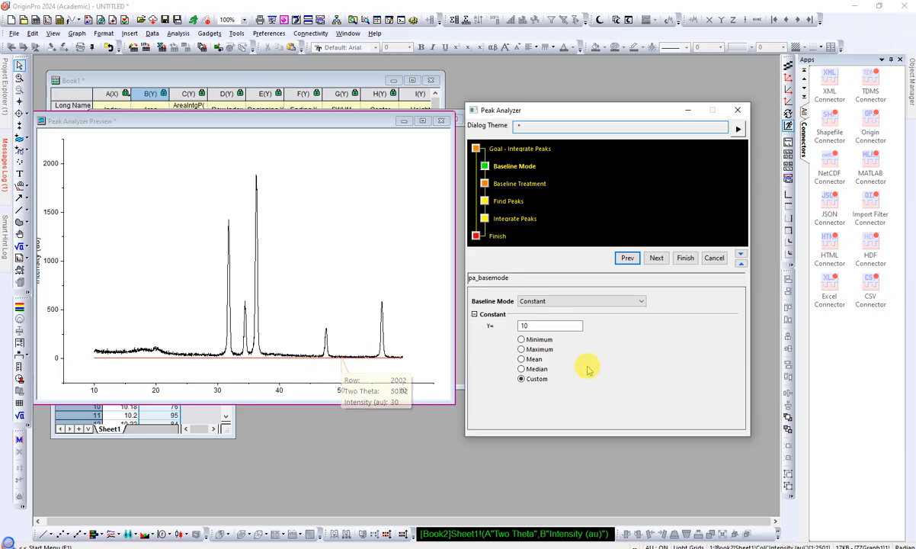
double_click(524, 325)
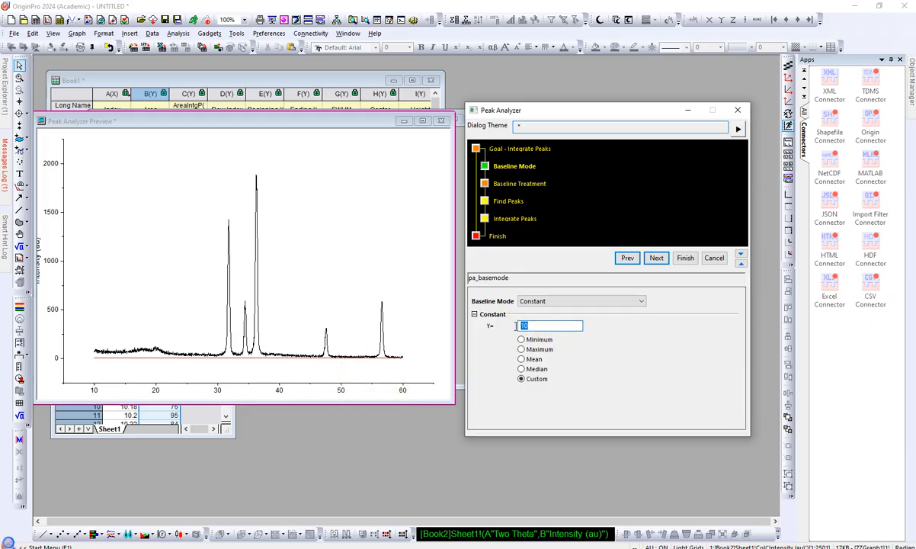
text(50)
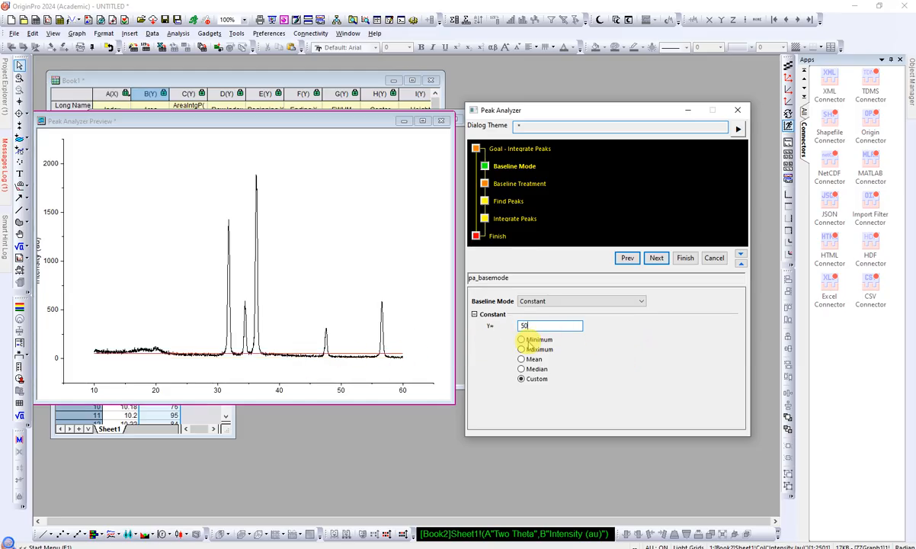
Set the custom constant baseline to Y = 4 and continue past baseline treatment to the peak finding settings.
drag(532, 327, 513, 326)
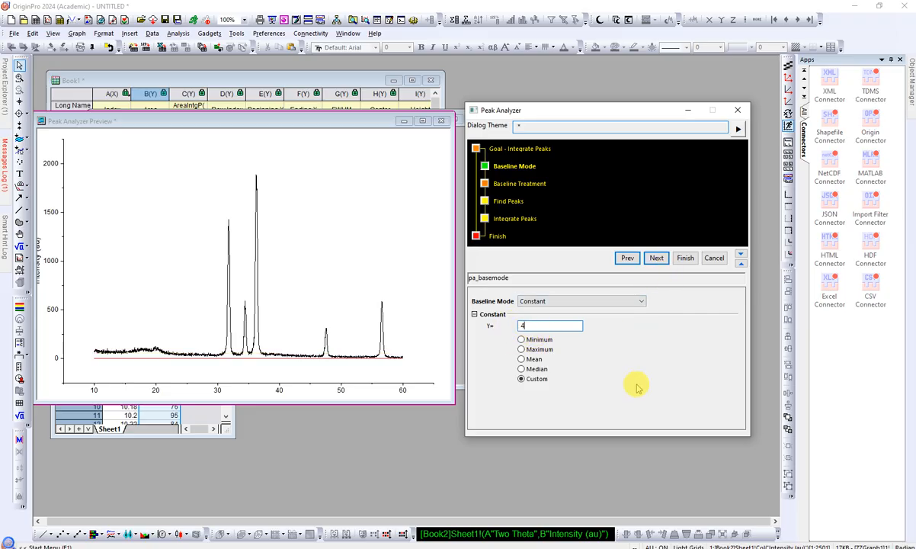
click(657, 258)
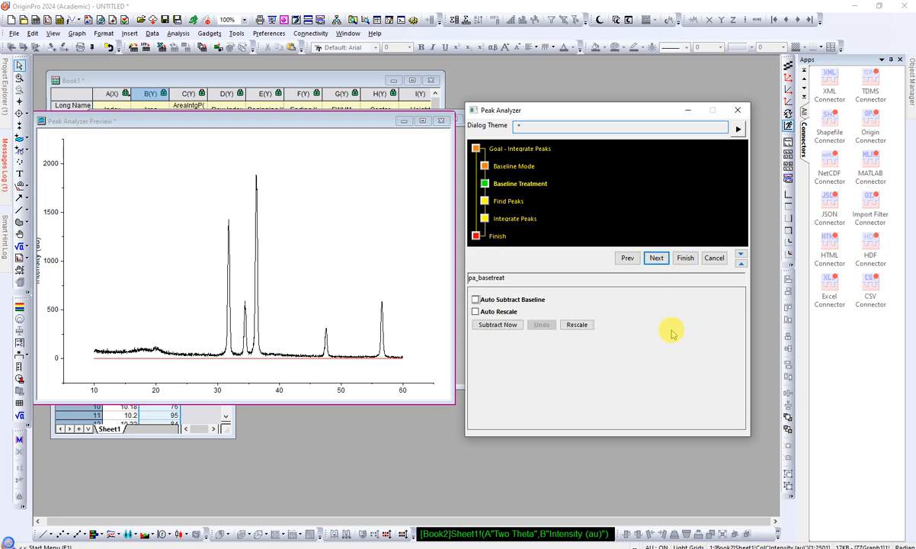
click(656, 259)
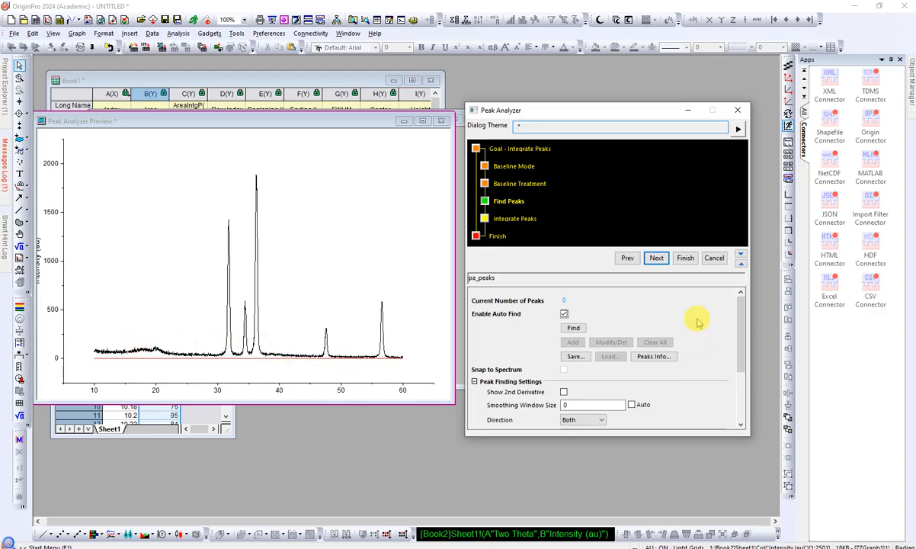
Find the peaks in the spectrum and disable automatic peak finding.
click(573, 329)
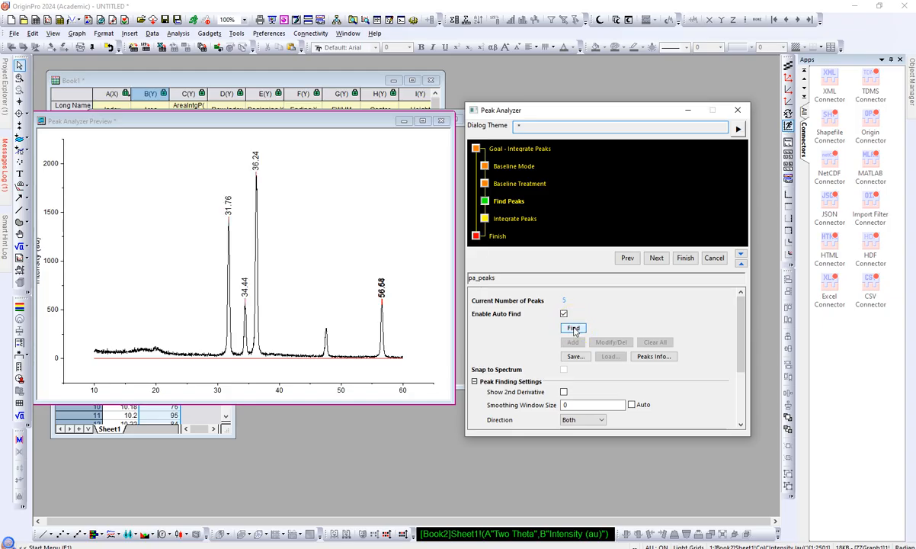
click(564, 315)
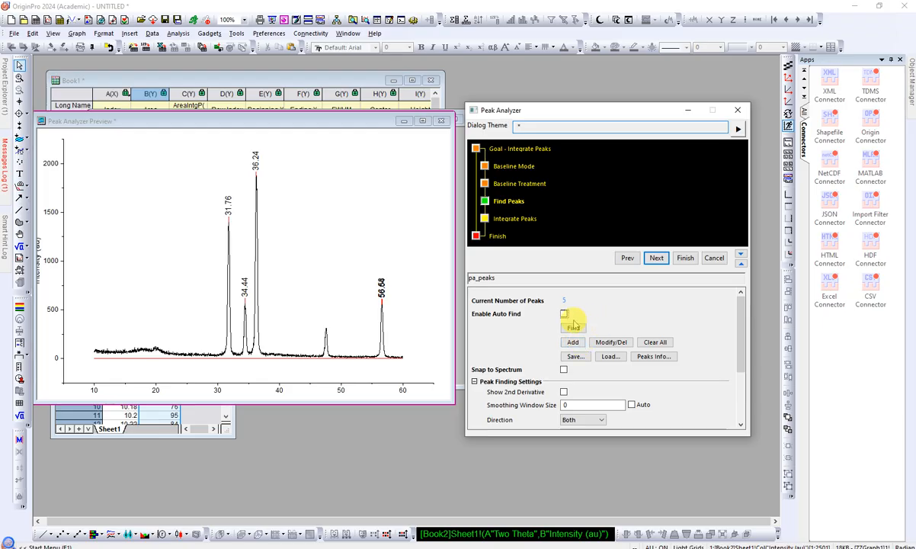
click(564, 315)
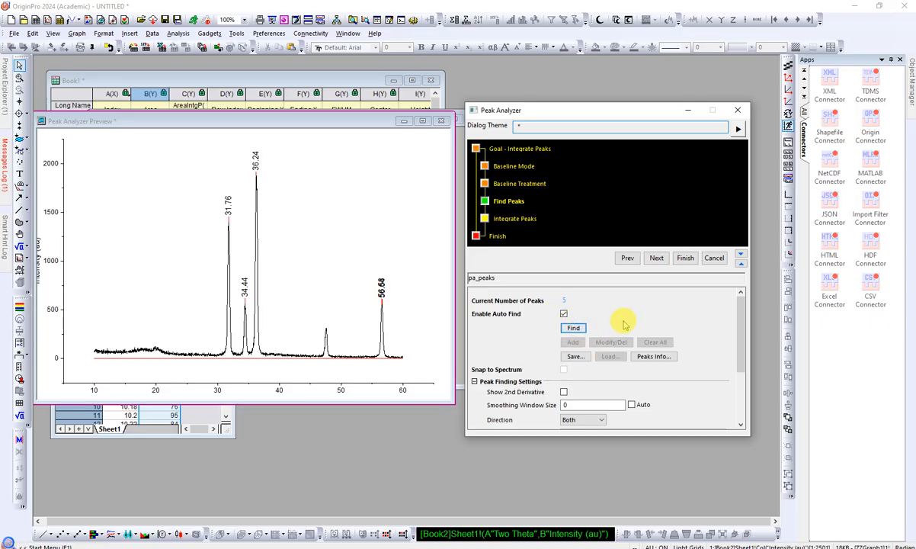
click(564, 313)
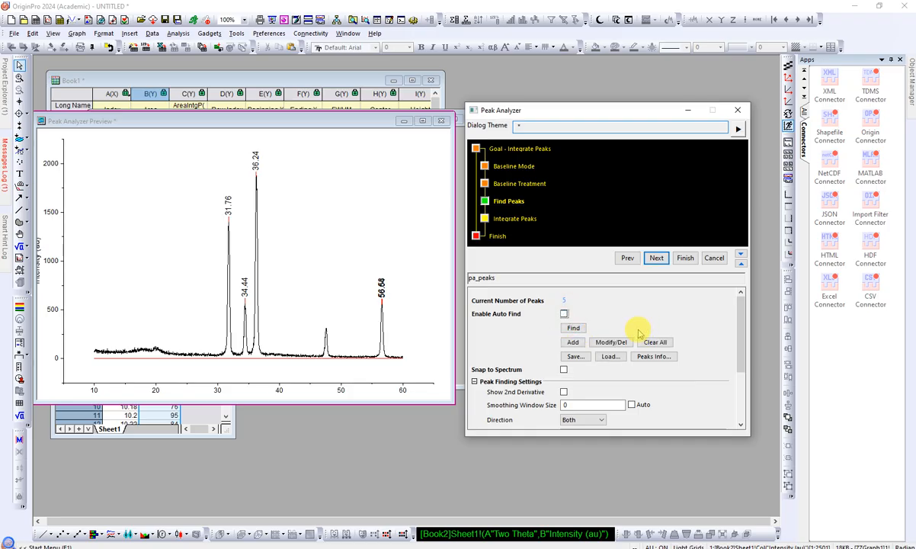
Limit the peak integration to 1 range instead of all peaks, with its width adjustable on the preview graph.
click(657, 259)
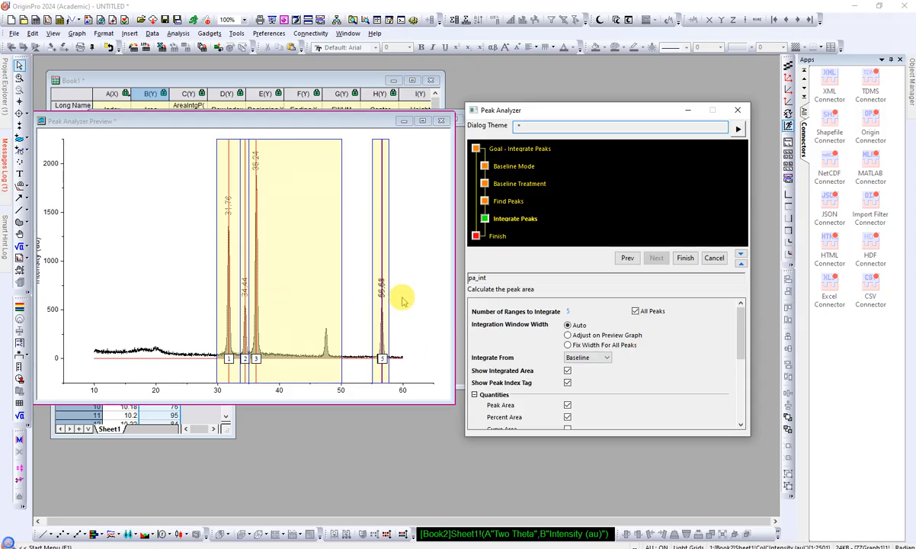
click(635, 313)
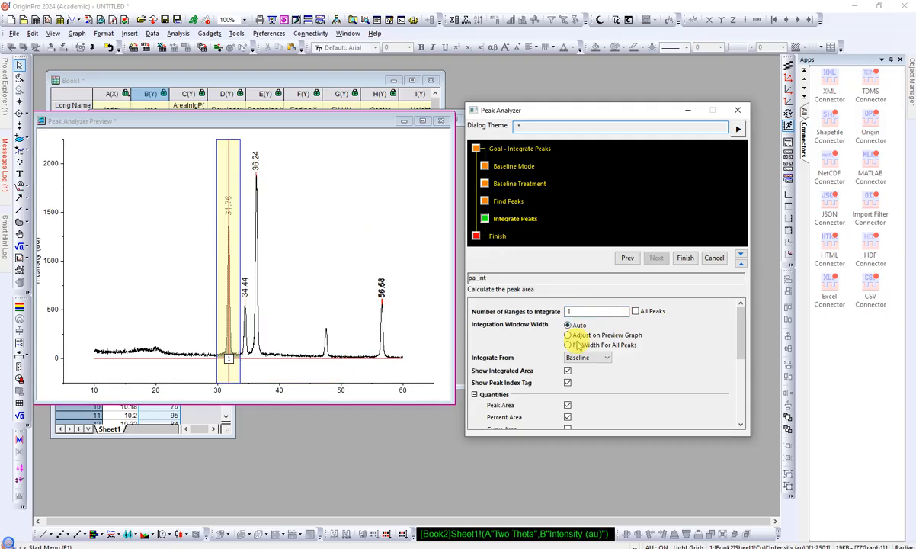
click(567, 335)
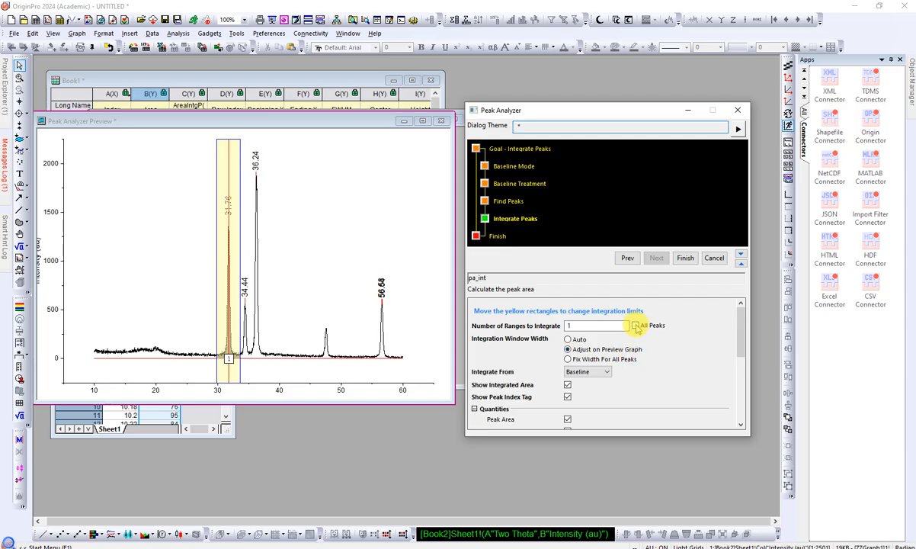
click(579, 326)
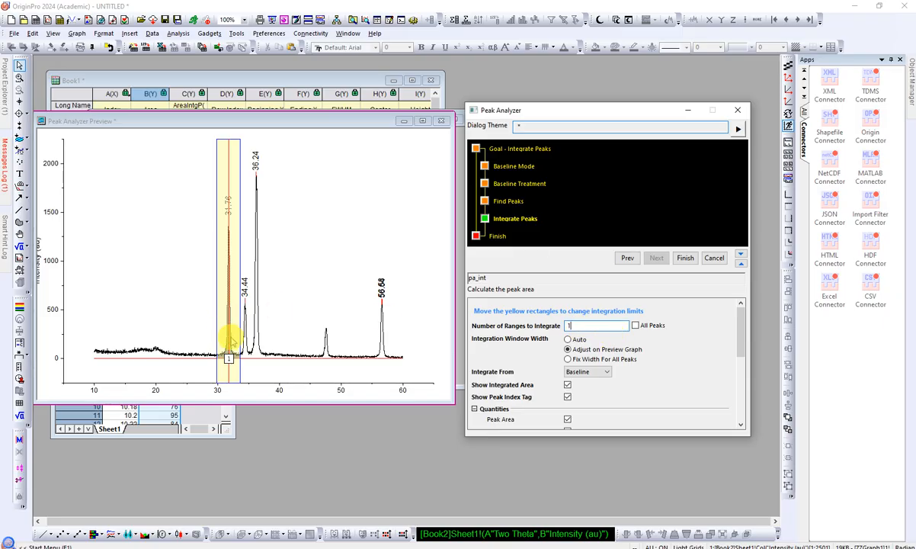
Stretch the integration range over the whole curve, from about 10.06 to 60, and finish the peak analysis.
click(215, 307)
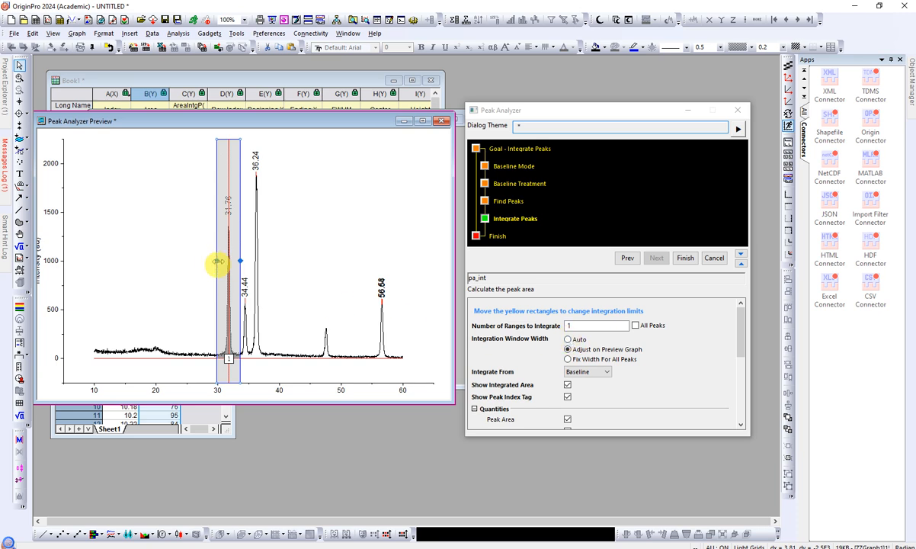
drag(217, 262, 94, 260)
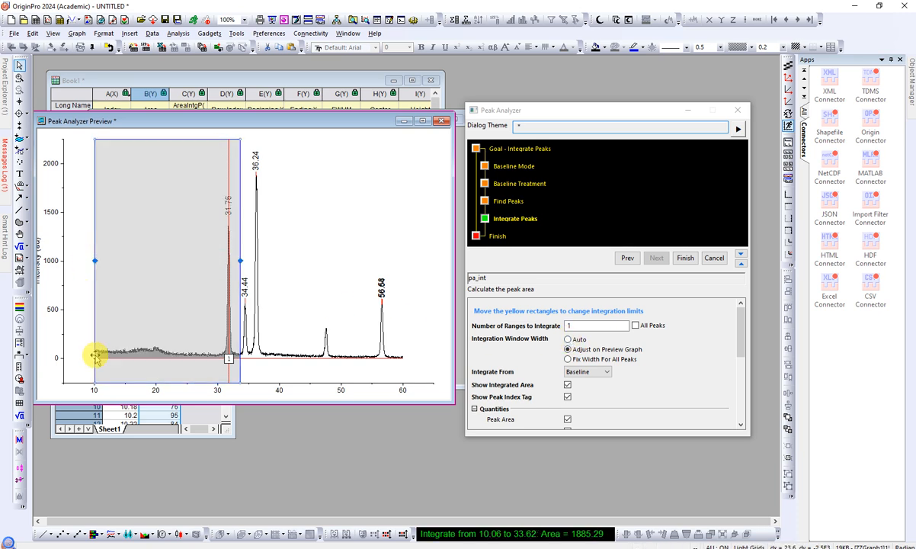
drag(237, 260, 402, 268)
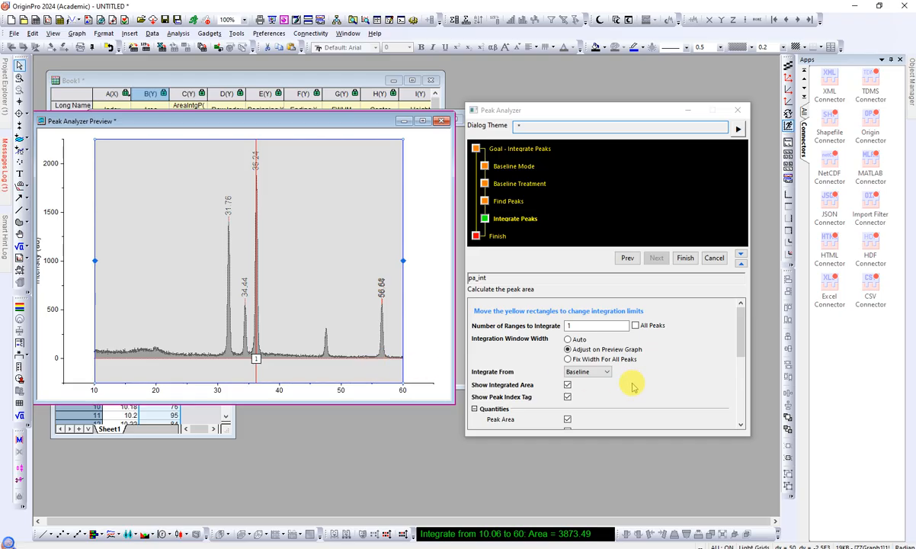
click(686, 259)
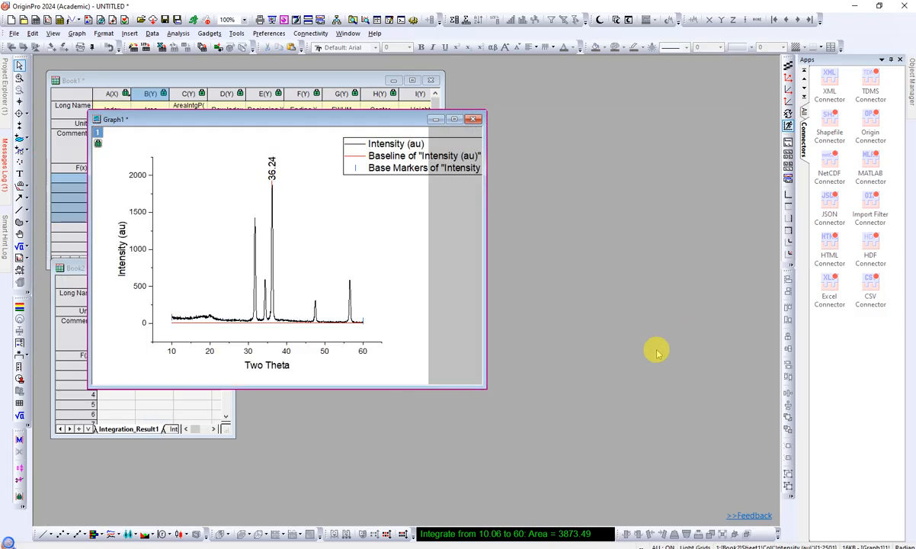
Move the result graph off the worksheets, widen the Book2 copy and bring up its Integration_Result1 sheet.
drag(293, 122, 522, 197)
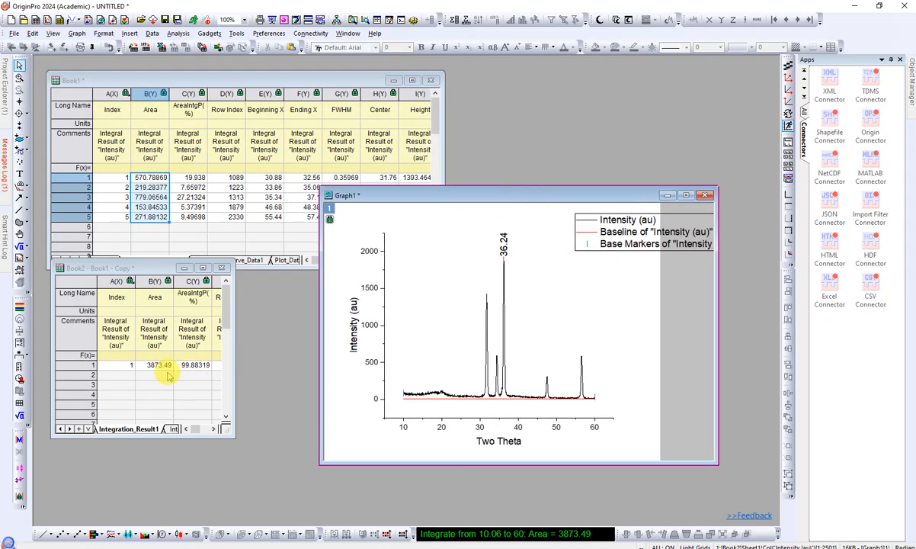
drag(234, 431, 315, 440)
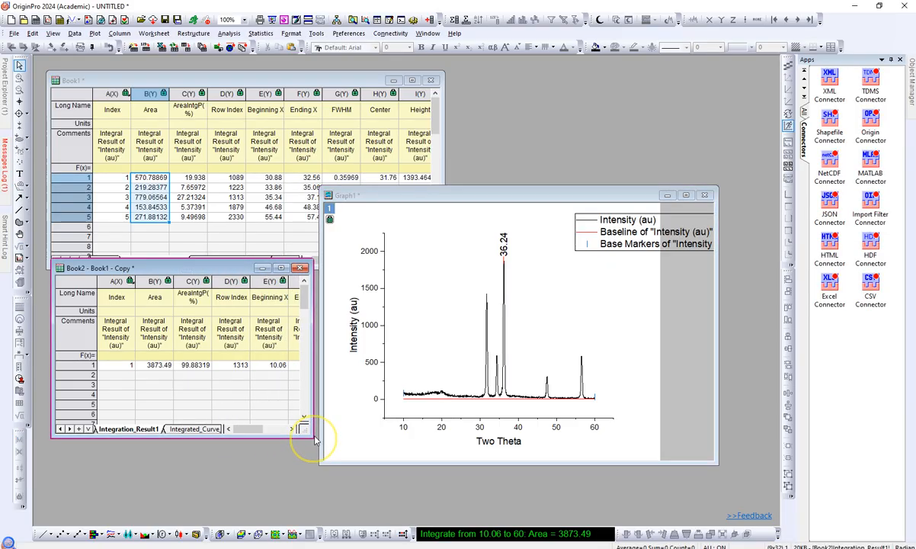
click(61, 429)
click(107, 428)
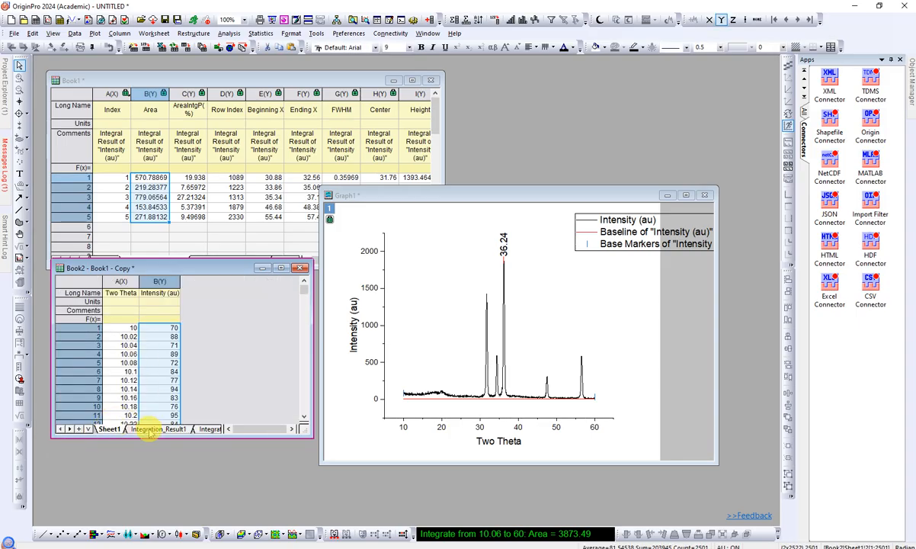
click(151, 429)
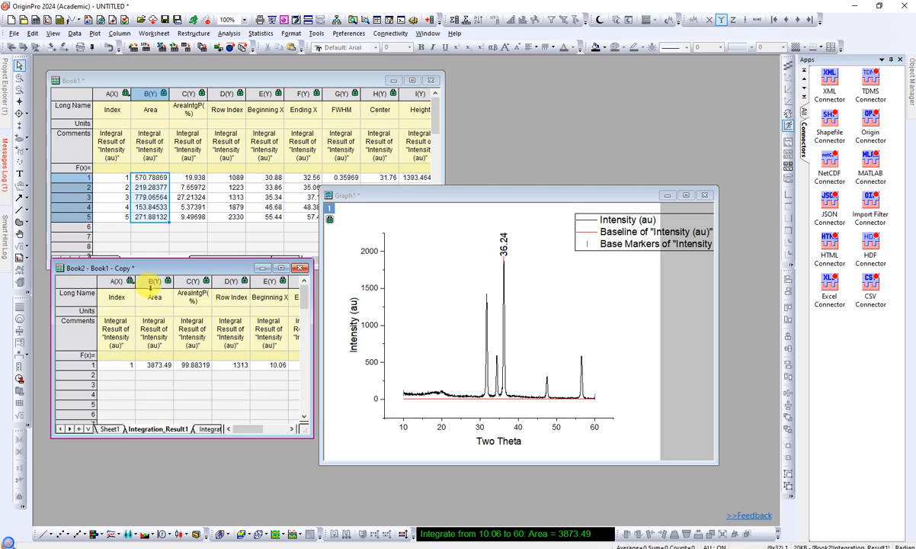
Copy the integrated area from Integration_Result1 and paste it into Excel cell E7 under Total Area Under Curve.
click(156, 365)
right_click(158, 365)
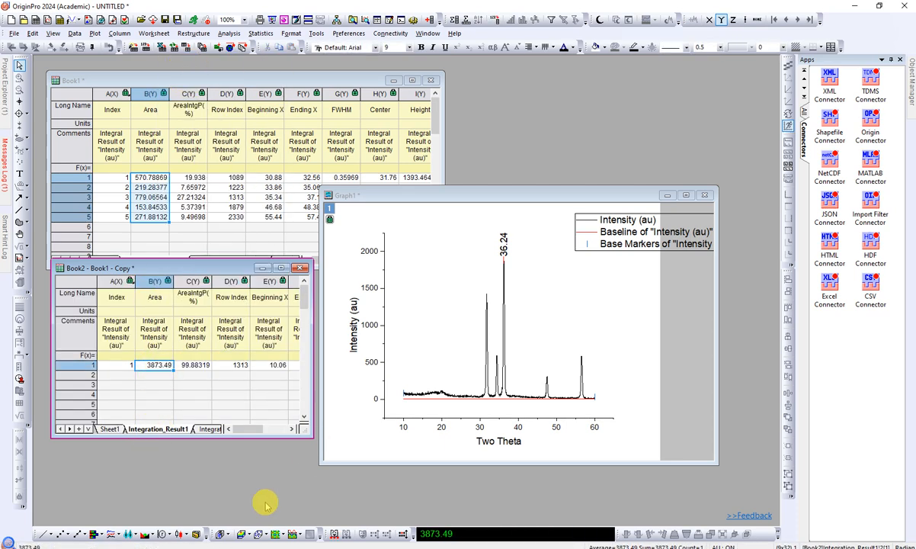
click(251, 547)
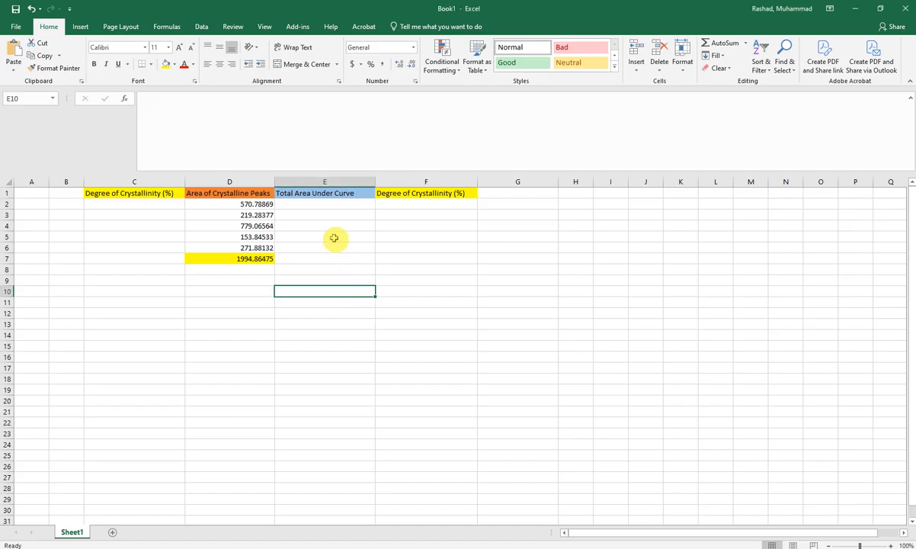
click(303, 259)
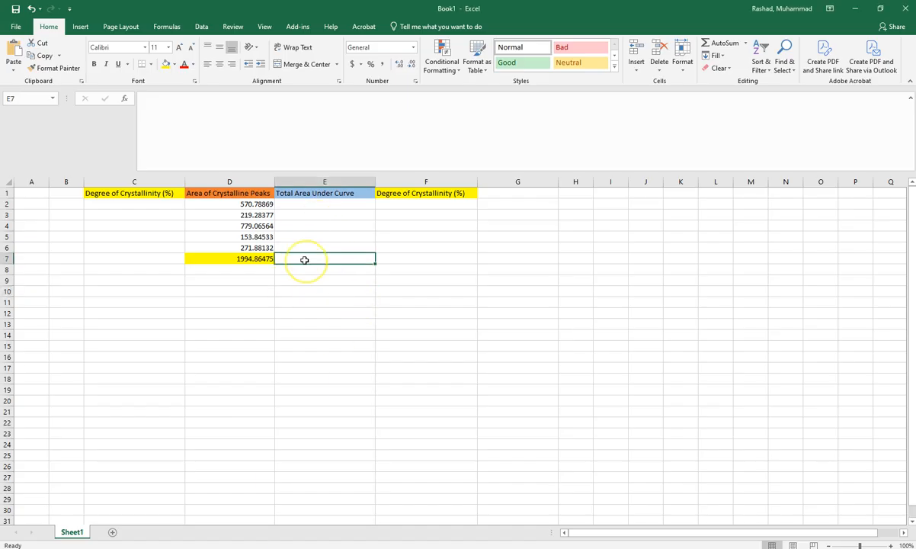
right_click(304, 260)
click(289, 256)
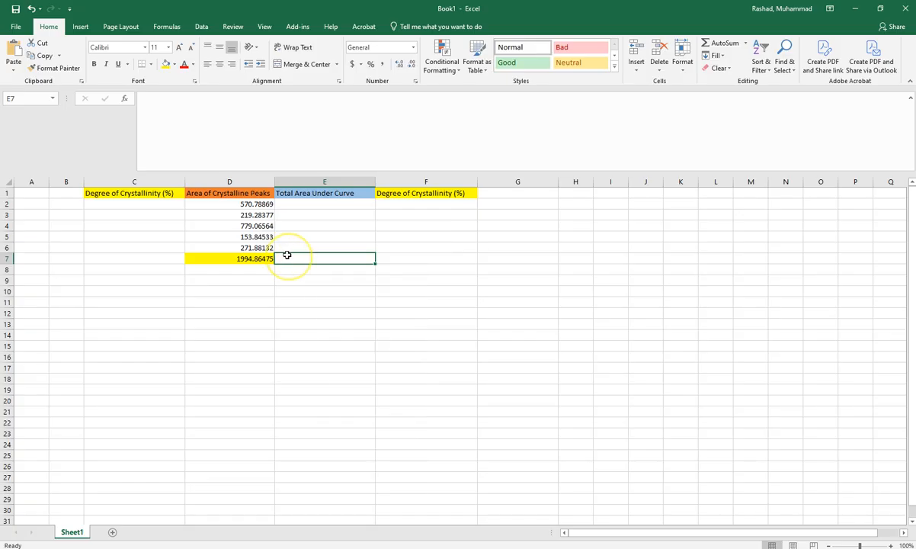
text(3873.49)
click(307, 282)
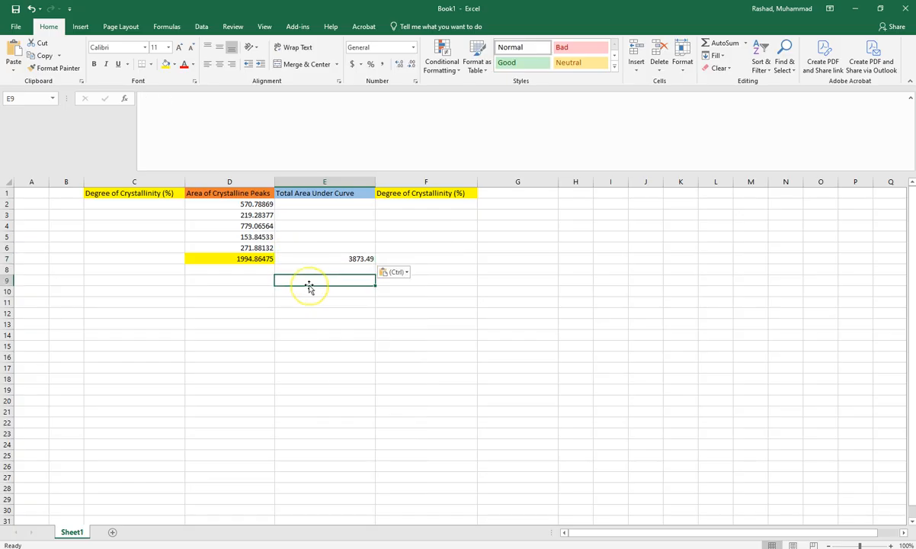
Select cell F7 under Degree of Crystallinity (%) and switch to the PowerPoint slide show to check the crystallinity formula.
click(402, 257)
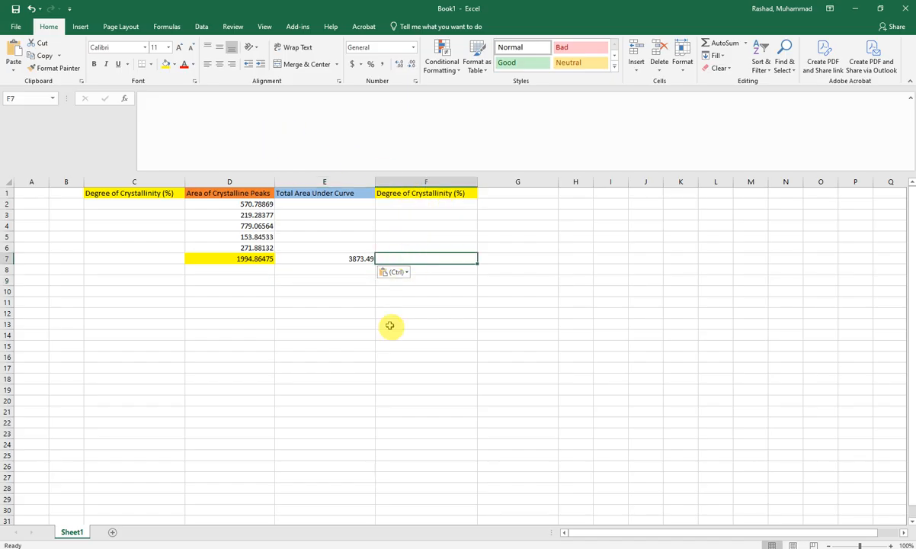
key(alt+Tab)
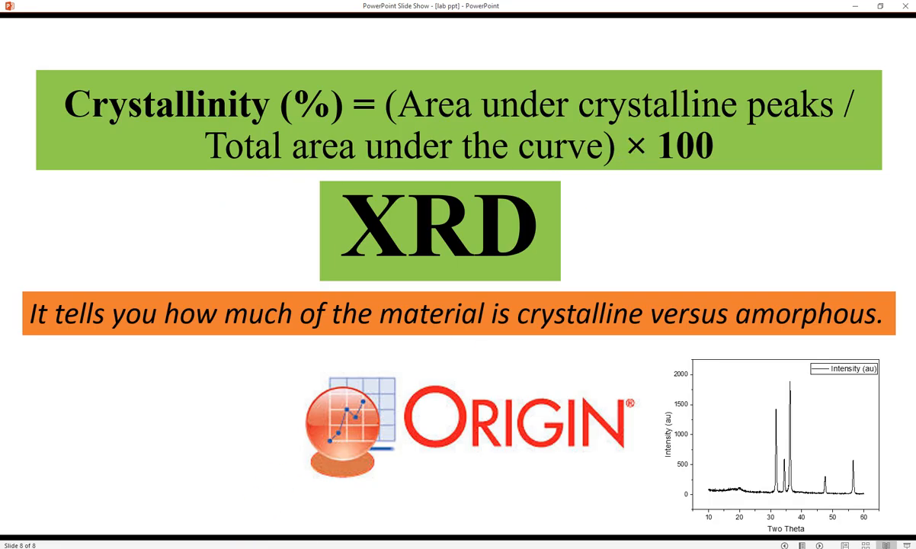
Switch back to Excel and enter the formula =(D7/E7)*100 in cell F7 under Degree of Crystallinity (%).
click(240, 547)
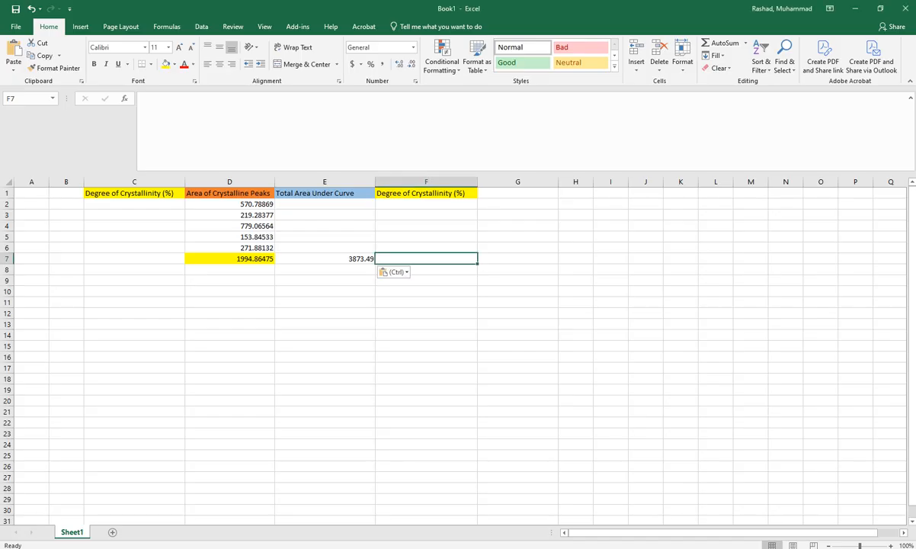
click(153, 115)
text(=()
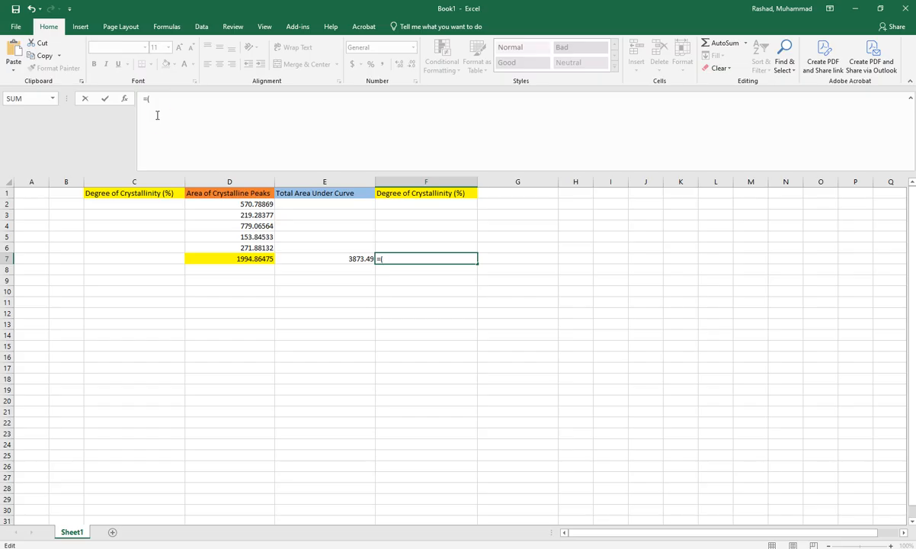
click(240, 261)
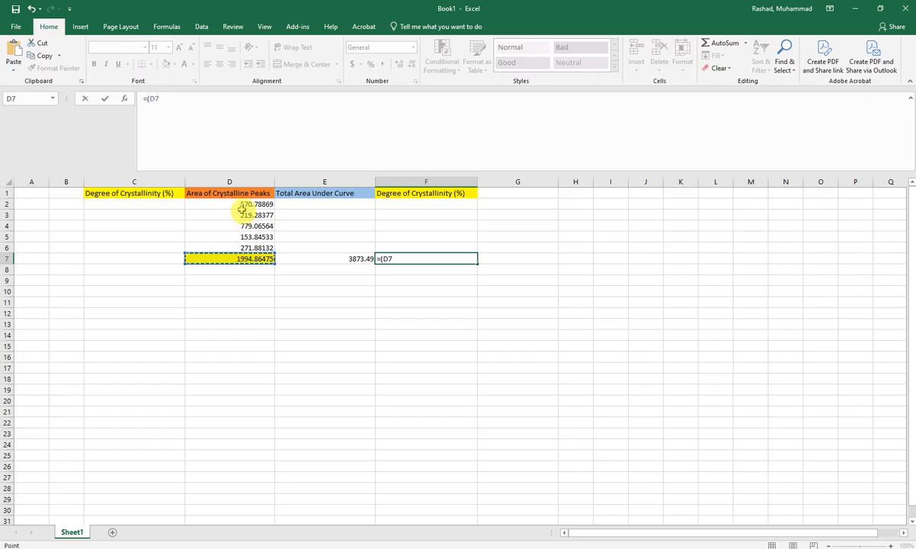
text(/)
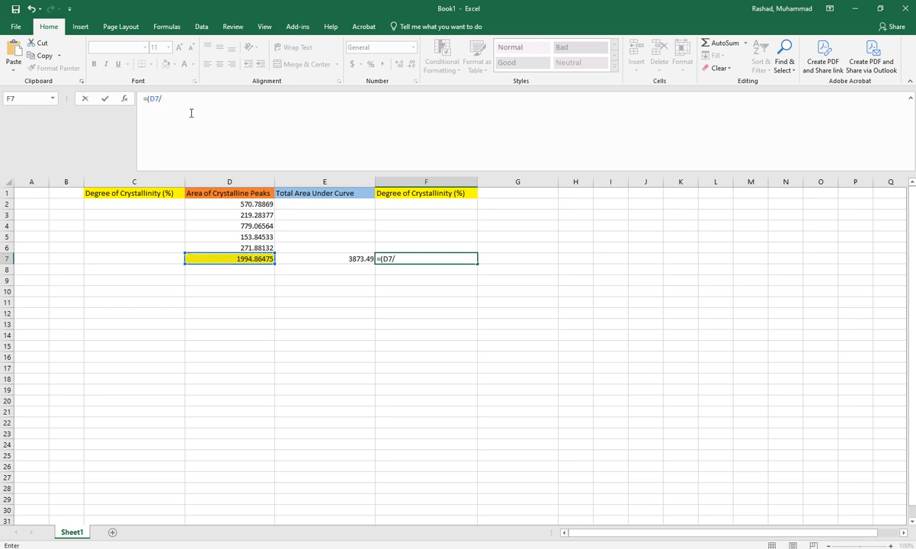
click(348, 260)
text()*100)
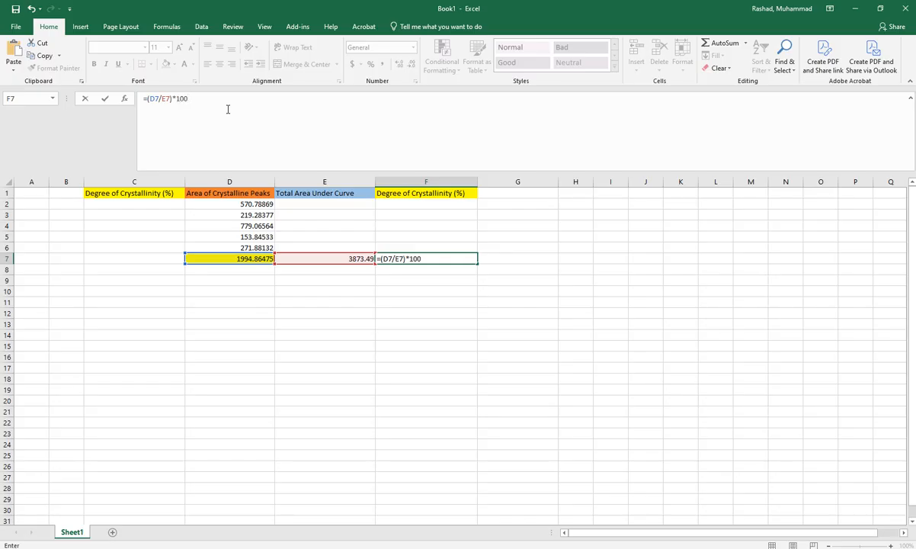
key(Return)
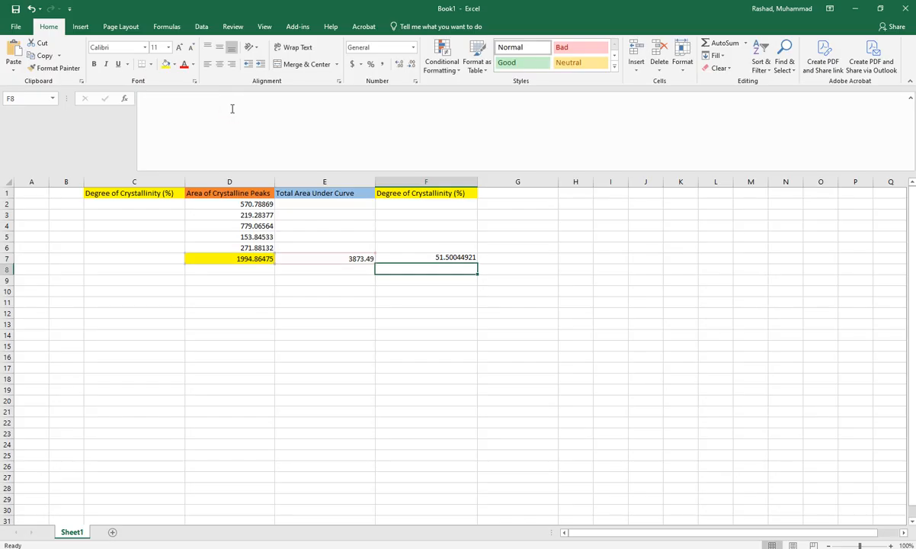
Review the crystallinity result in cell F7 and switch to the PowerPoint slide show with the crystallinity formula.
click(432, 314)
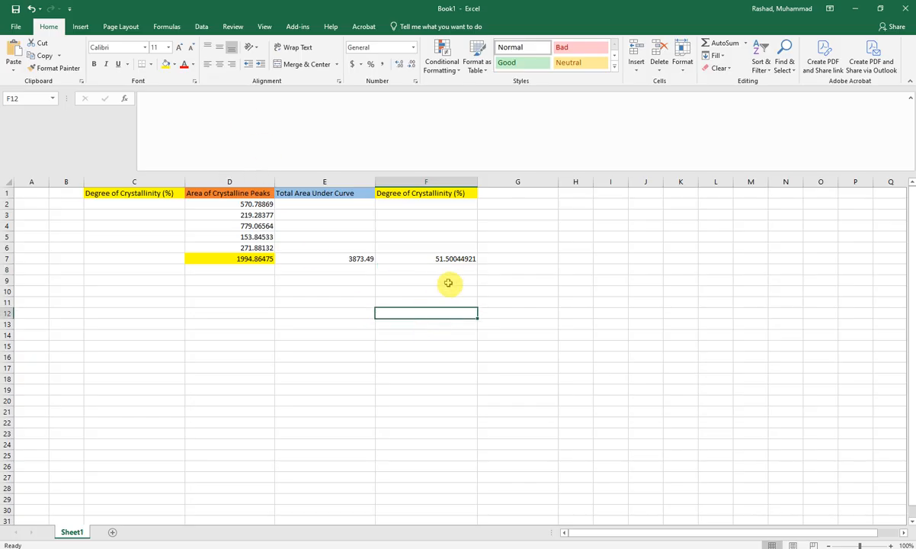
click(446, 259)
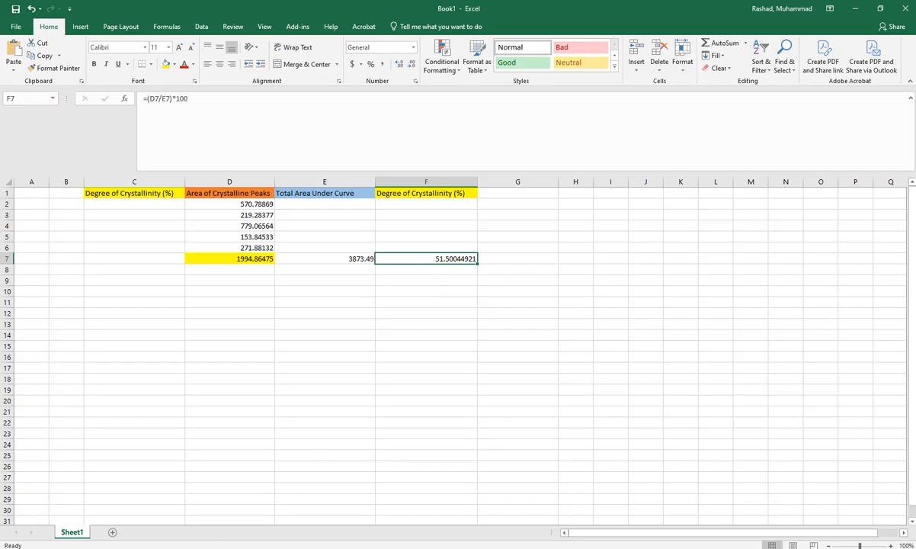
click(212, 548)
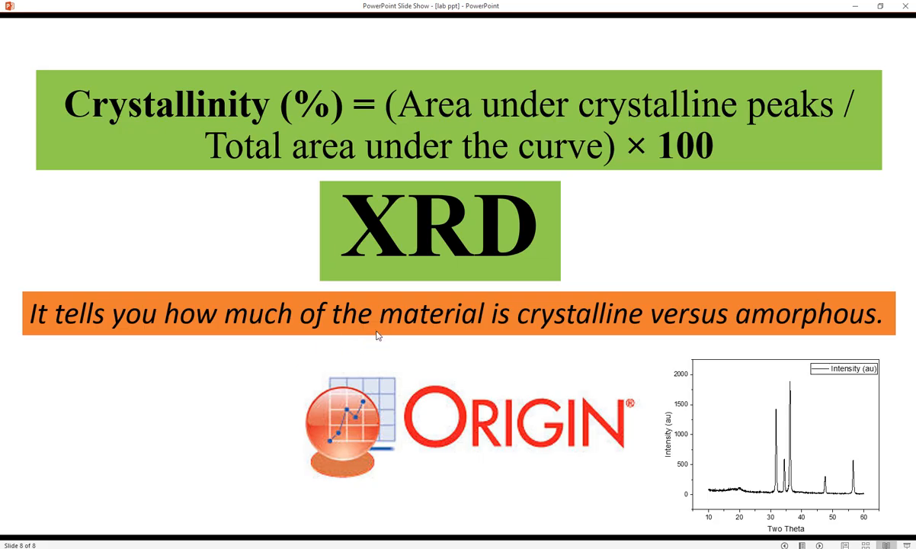